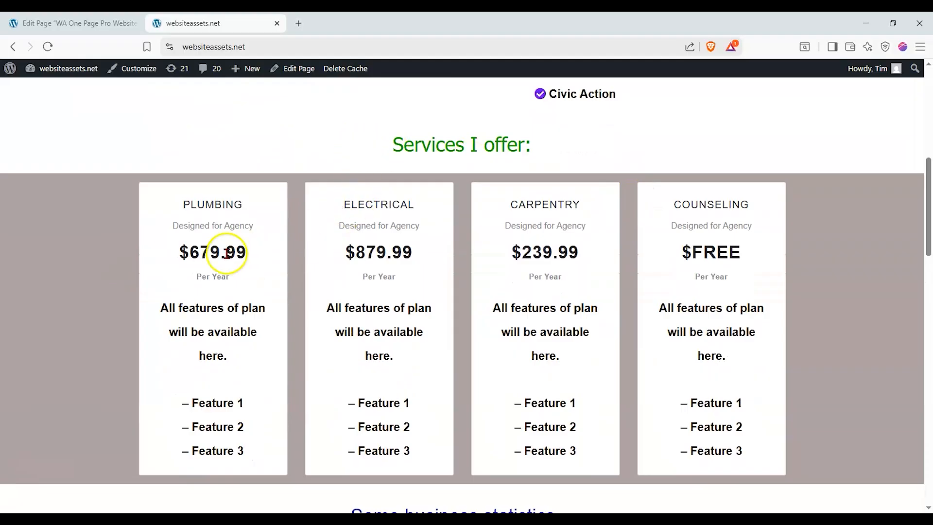
- Review the finished one-page site's services, statistics, client testimonials and contact sections, and close its preview
scroll(693, 245, "down", 8)
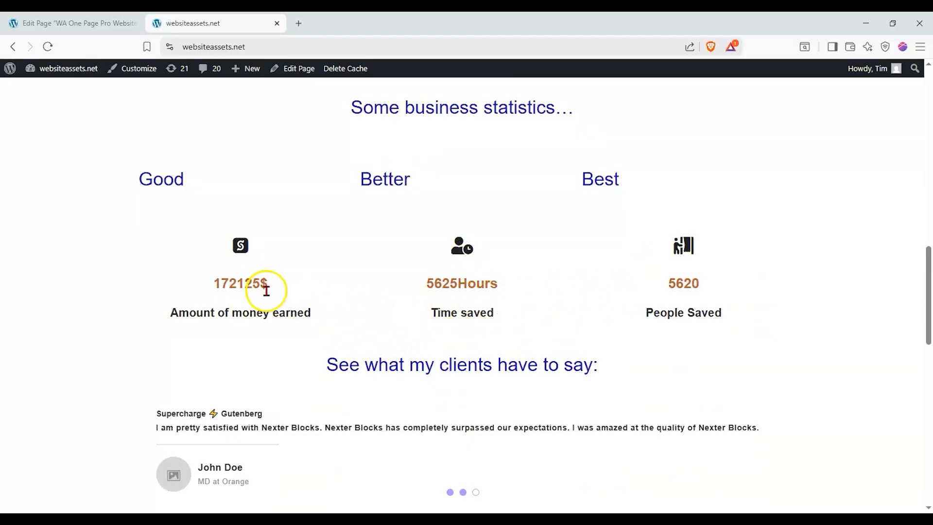
scroll(715, 275, "down", 2)
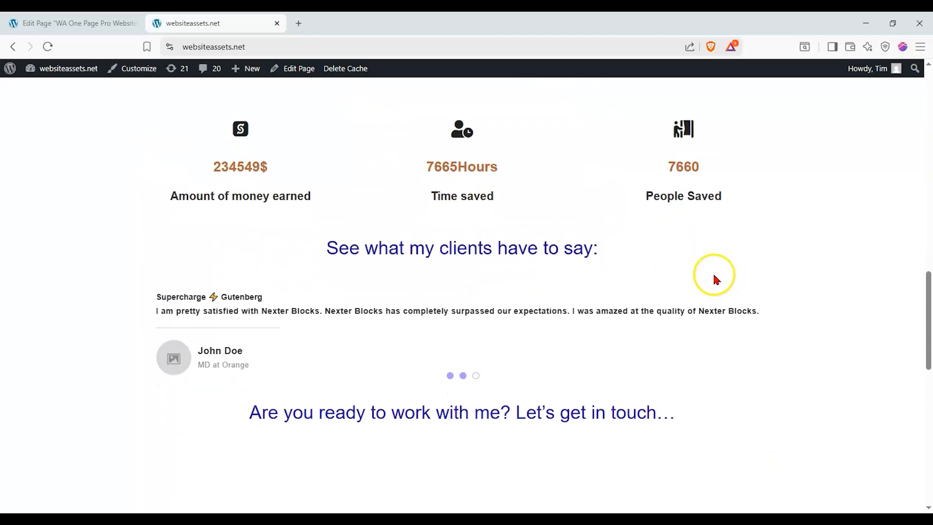
left_click_drag(620, 306, 194, 353)
left_click_drag(473, 348, 241, 321)
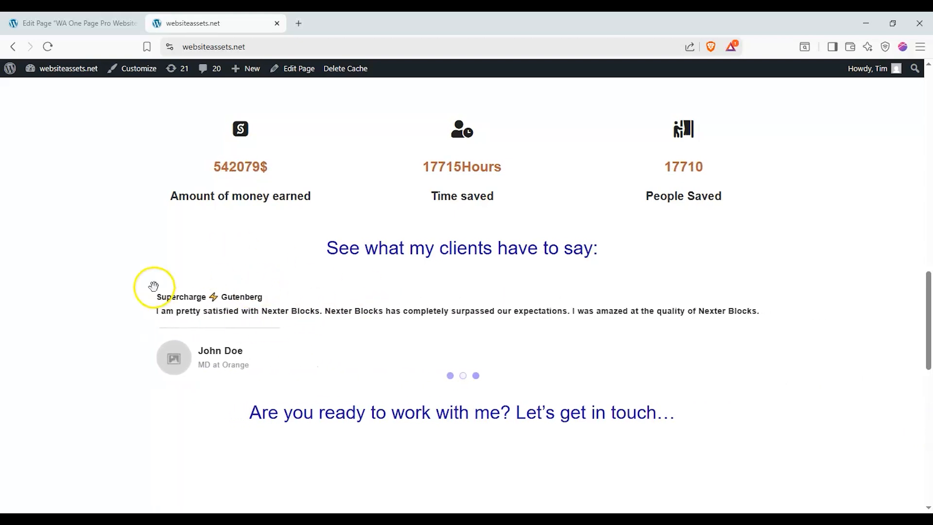
scroll(103, 243, "down", 3)
scroll(111, 243, "down", 2)
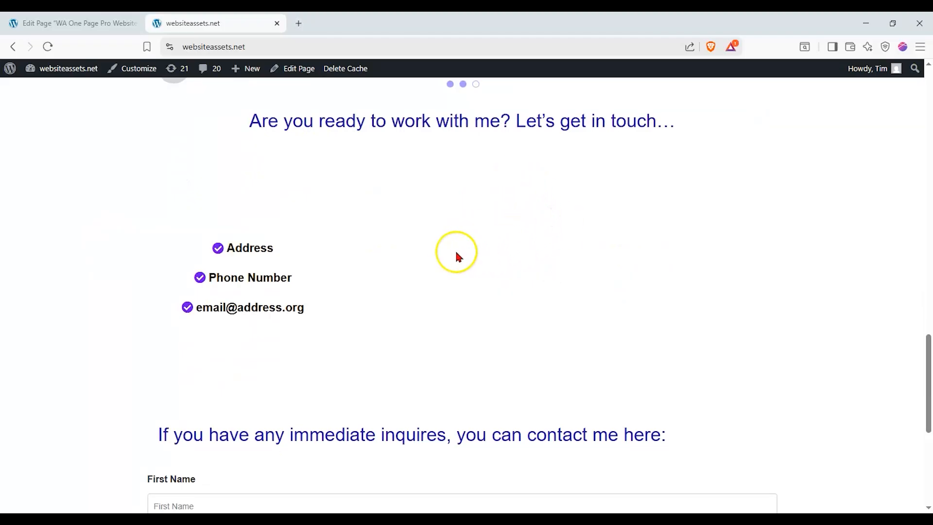
key("ctrl+w")
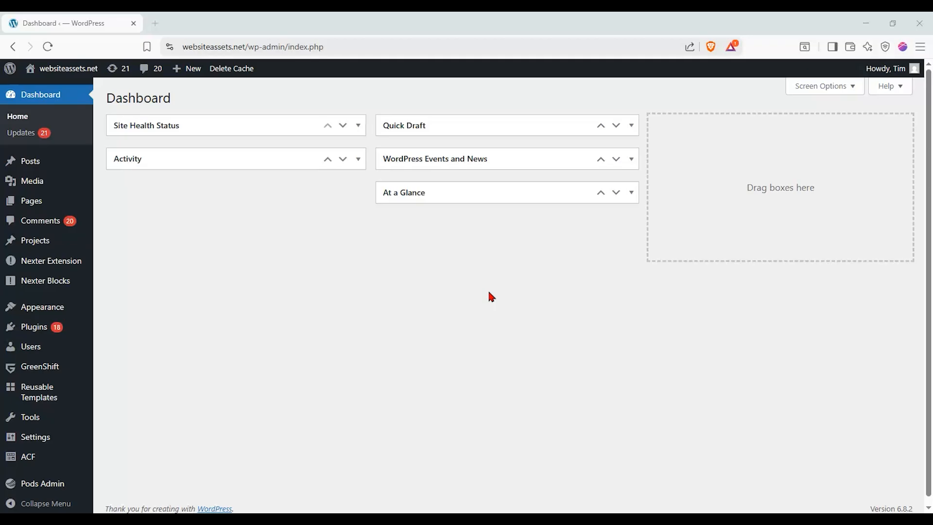
- Start a new WordPress page in a separate browser tab and switch to its editor
mouse_move(29, 201)
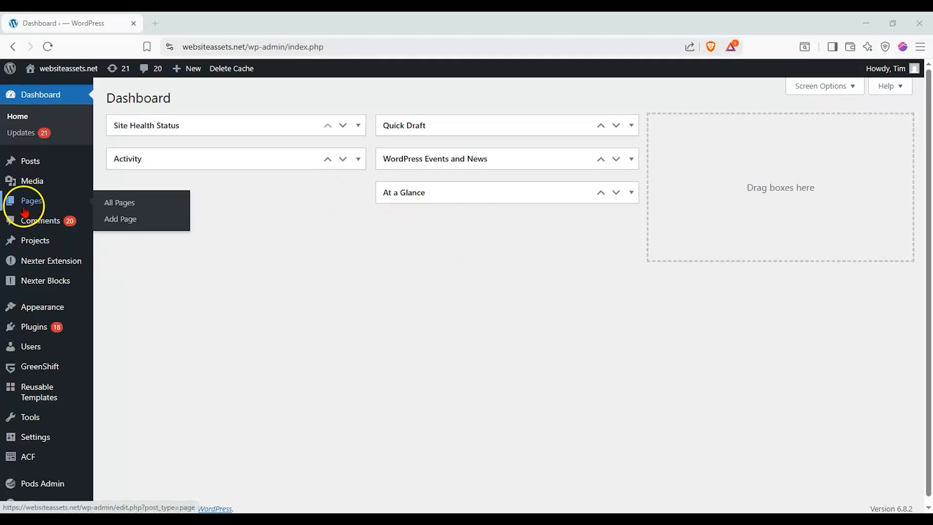
left_click(117, 219)
left_click(125, 228)
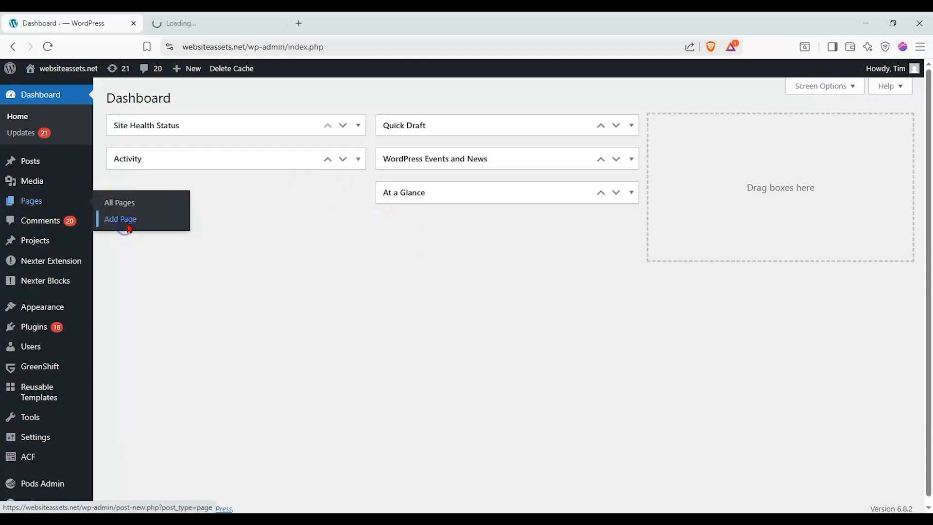
left_click(222, 22)
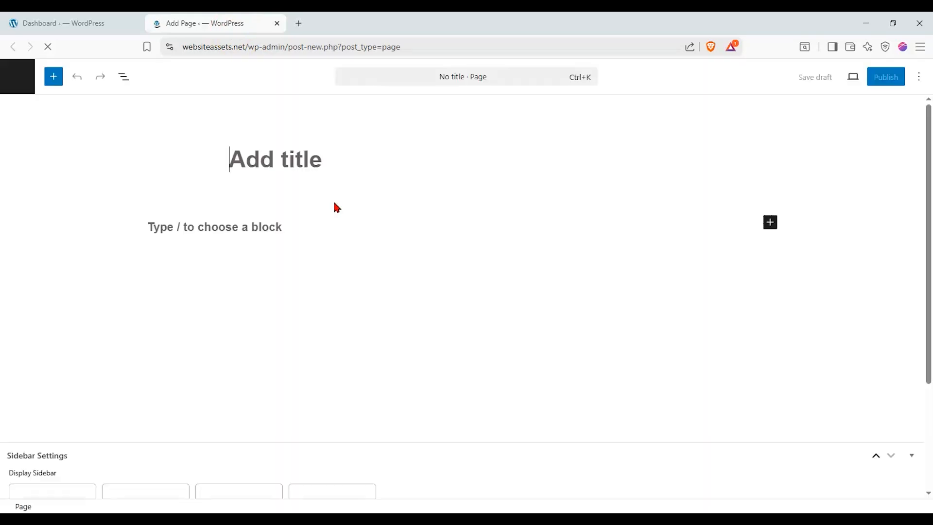
- Title the new page "WA One Page Pro Website" and publish it
left_click(296, 156)
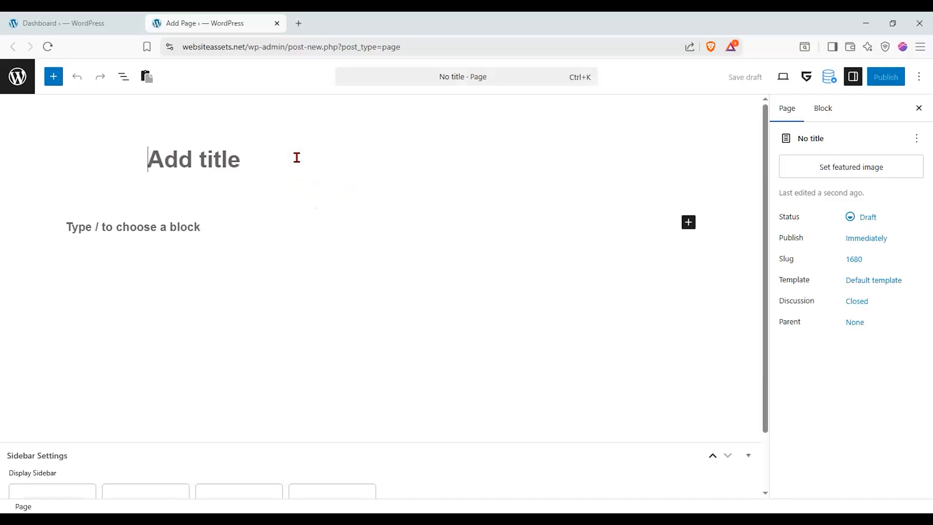
type("WA O")
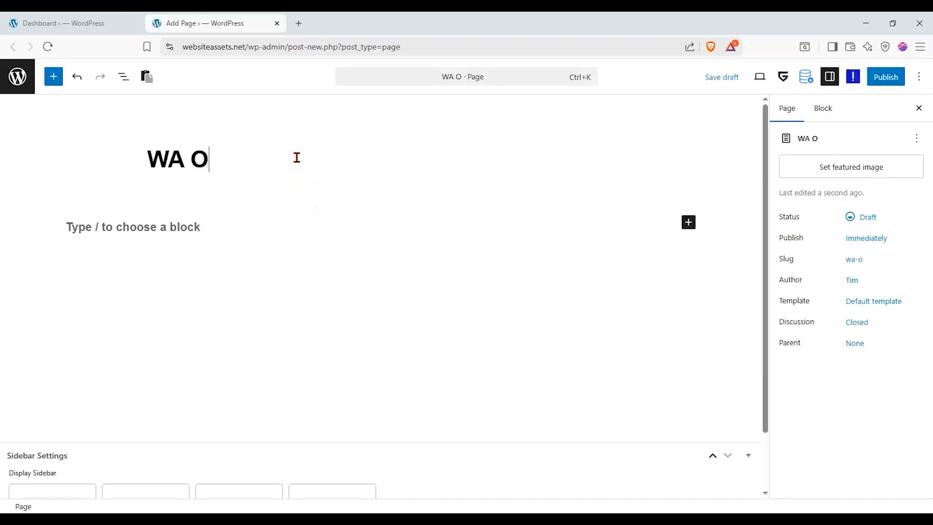
type("ne Page Pr")
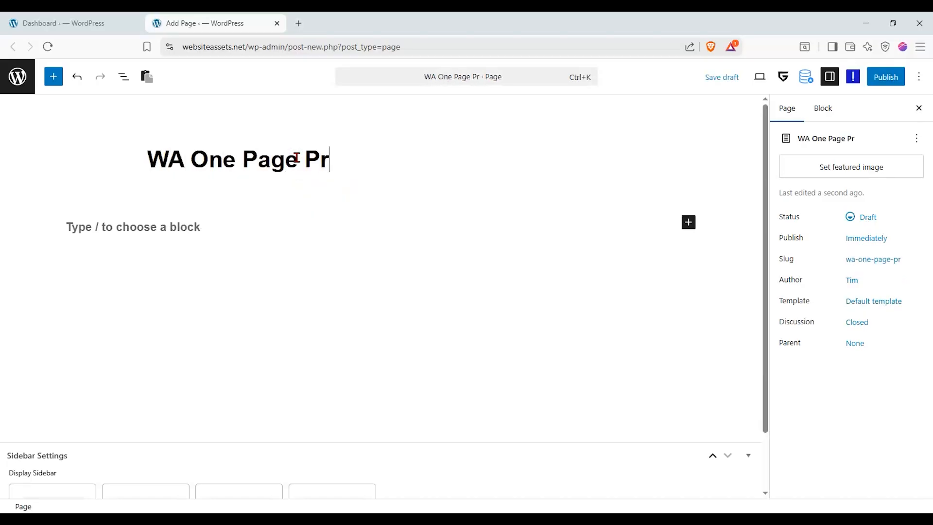
type("o Website")
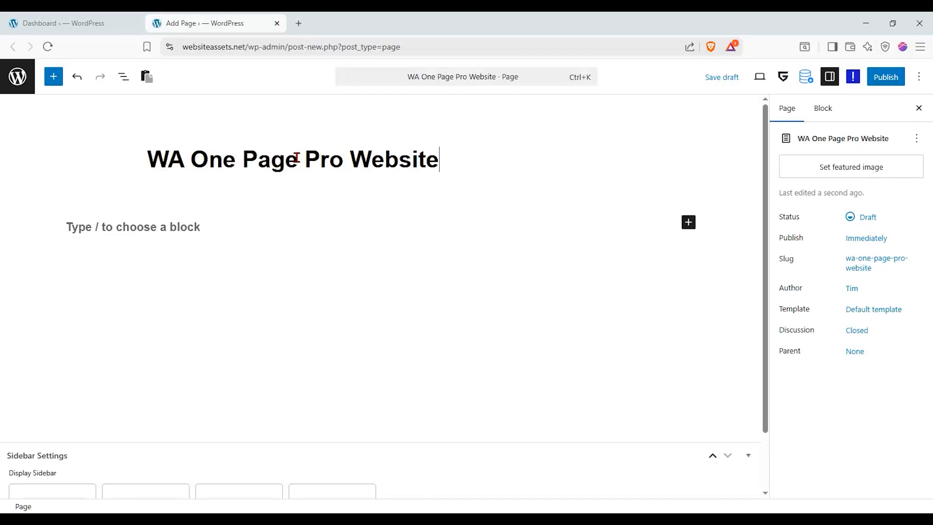
left_click(888, 76)
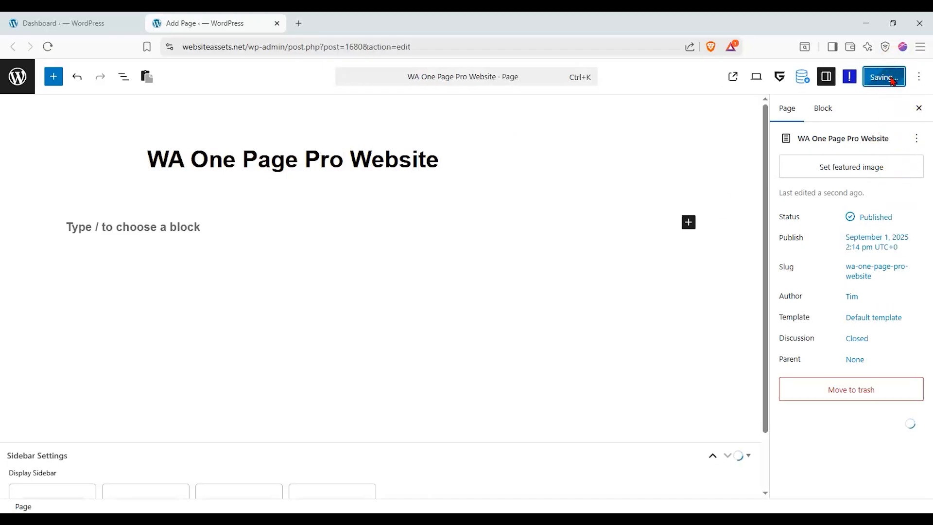
- Set the WA One Page Pro Website page as the site's homepage and confirm the change
left_click(917, 139)
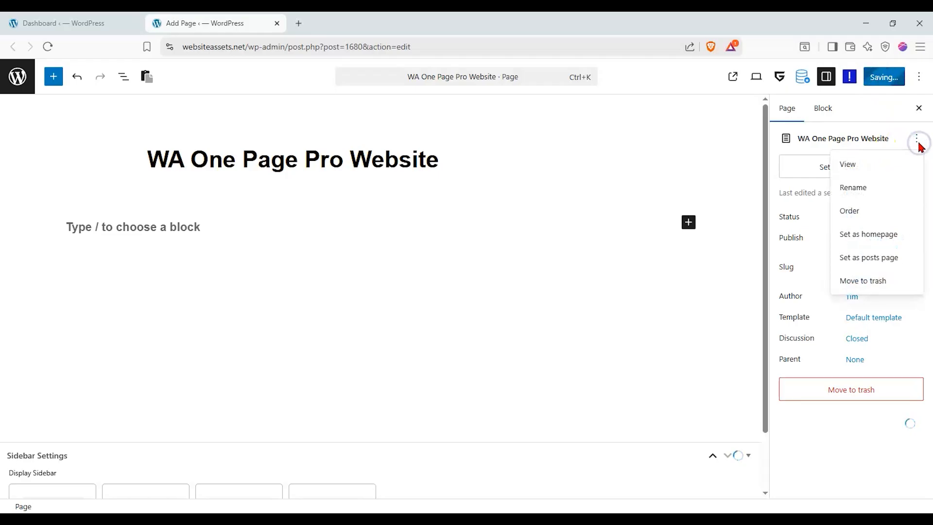
left_click(883, 235)
left_click(592, 309)
- View the published homepage in a new browser tab, and close the dashboard tab on returning to the page editor
left_click(742, 79)
right_click(741, 81)
left_click(753, 88)
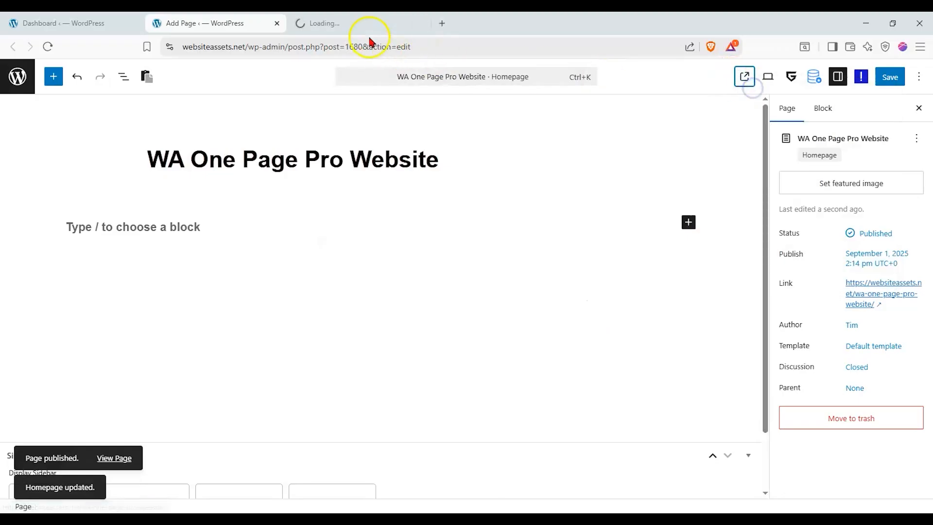
left_click(369, 30)
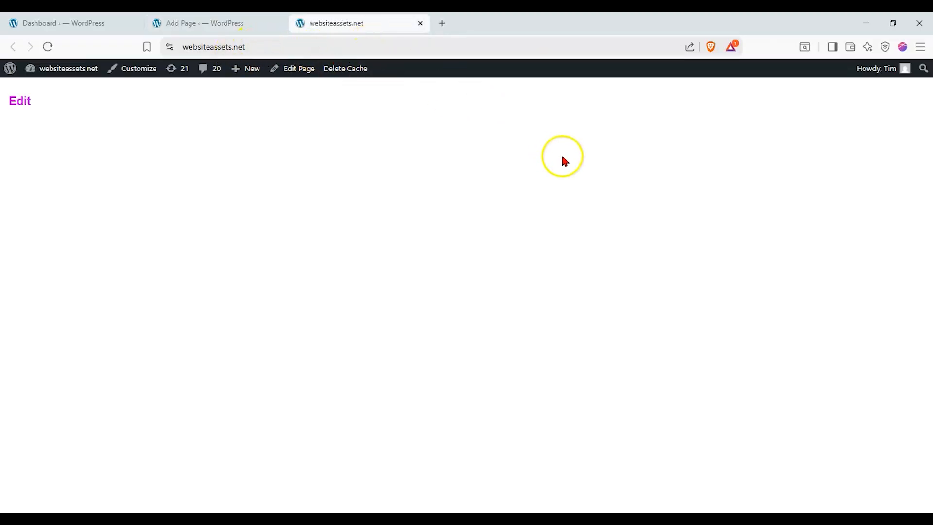
left_click(252, 24)
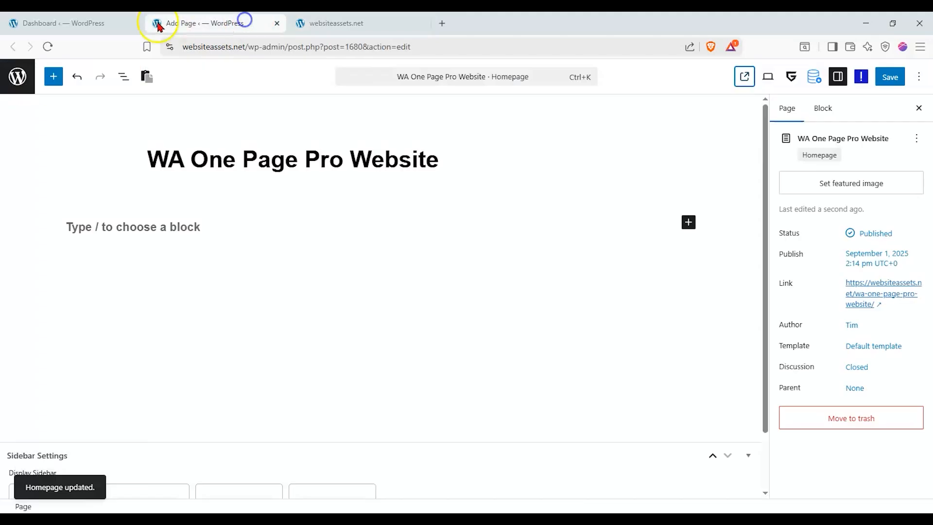
left_click(134, 24)
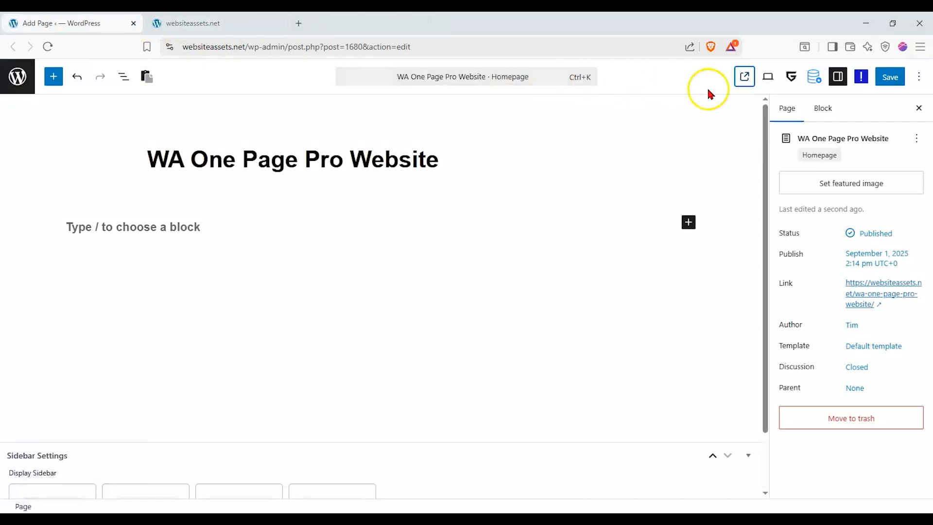
- Add a Nexter Container block below the page title, using a Flexbox structure with a narrow first column and a wide second column
left_click(816, 106)
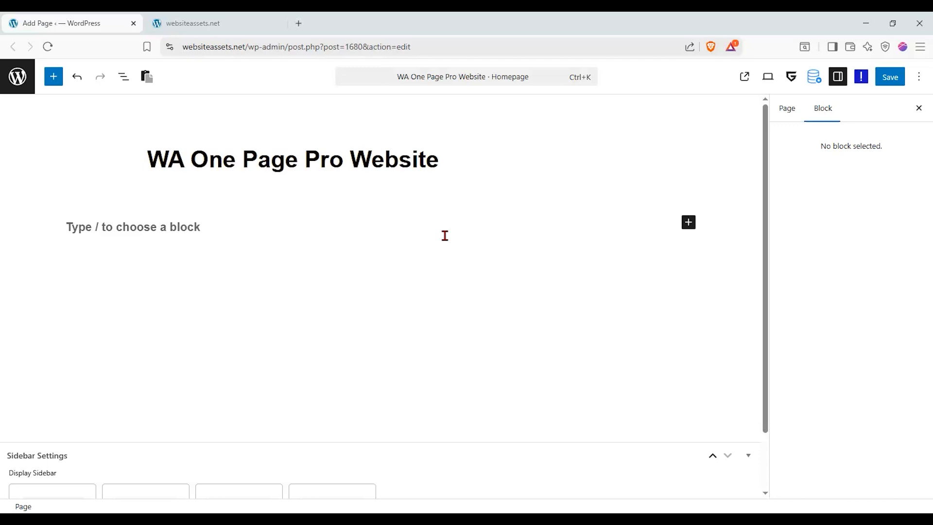
left_click(54, 76)
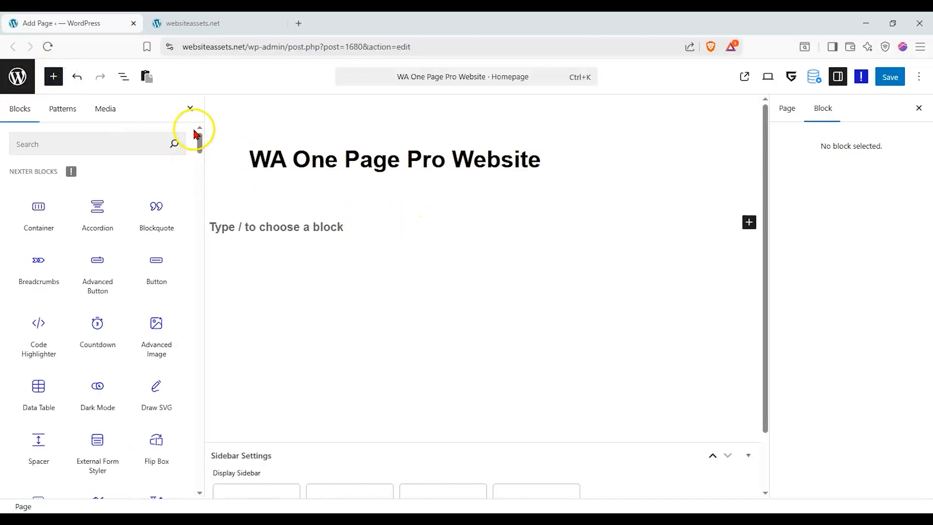
left_click_drag(200, 135, 200, 141)
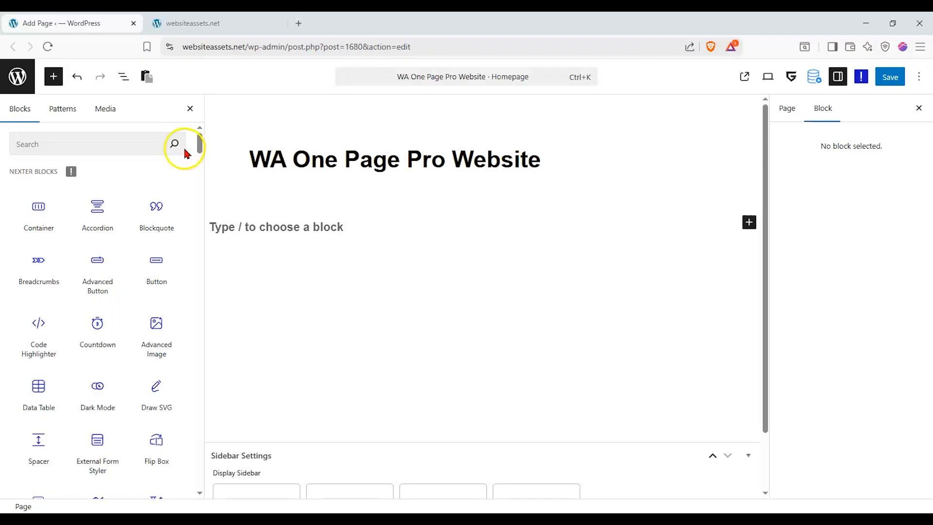
left_click_drag(61, 219, 382, 225)
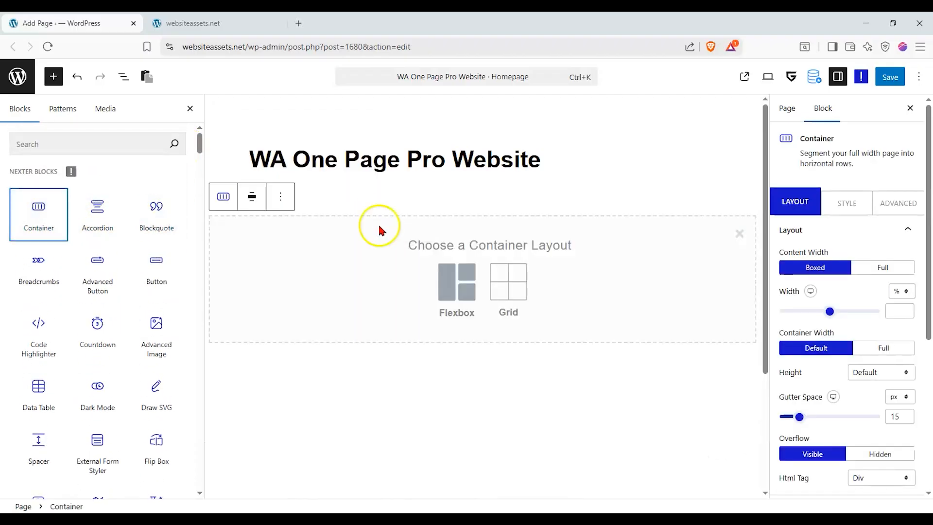
left_click(462, 272)
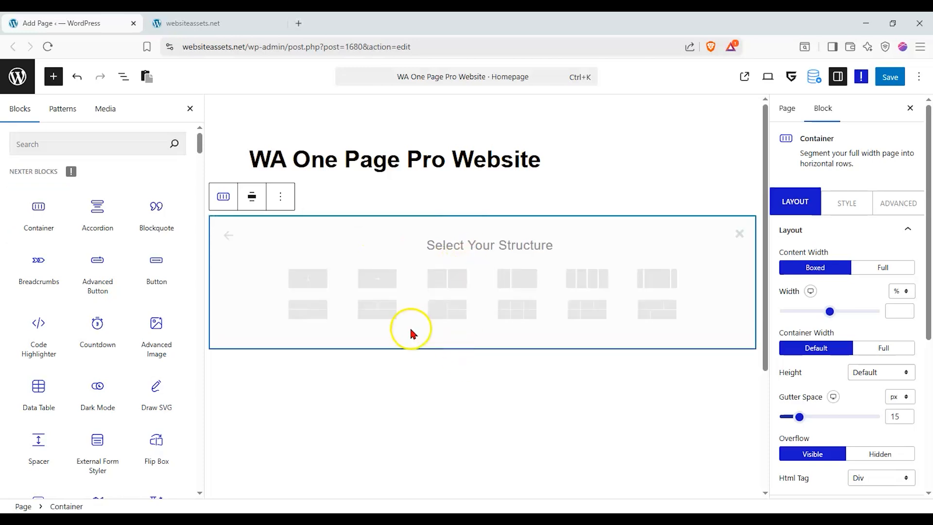
left_click(514, 278)
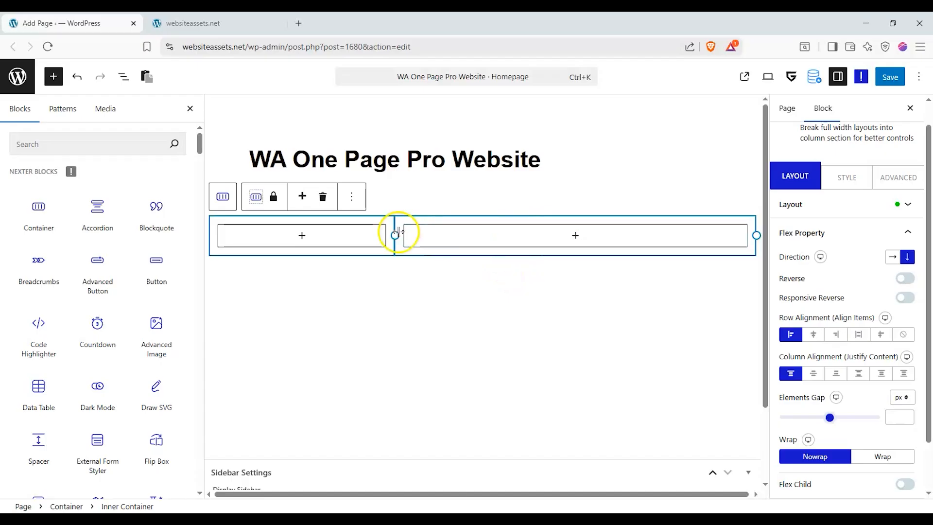
- Place an Advanced Image block in the narrow column and a Nexter Paragraph block in the wide column, both designed from scratch
left_click_drag(156, 331, 355, 238)
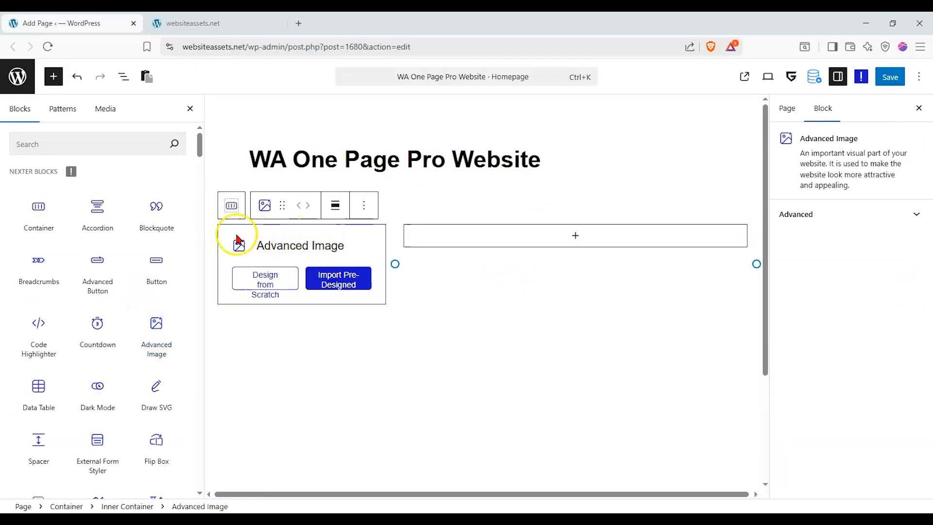
left_click(259, 286)
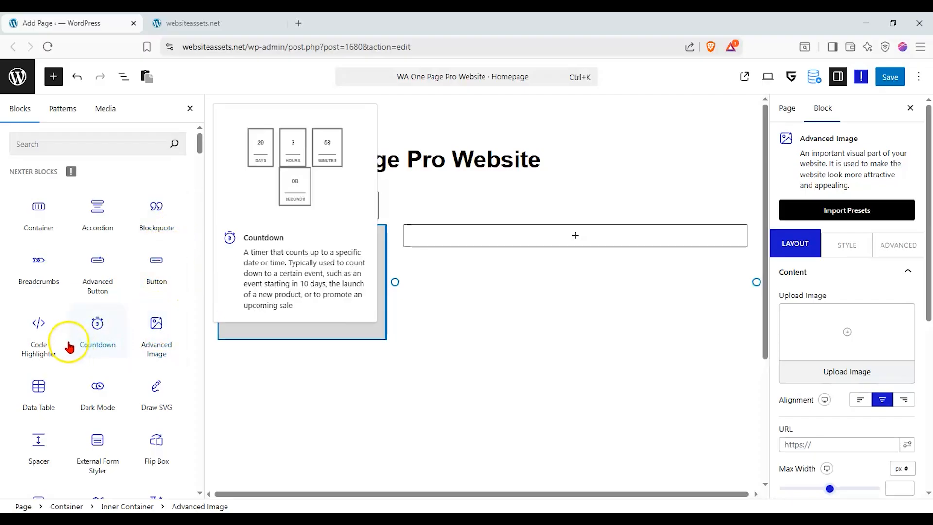
scroll(73, 341, "down", 3)
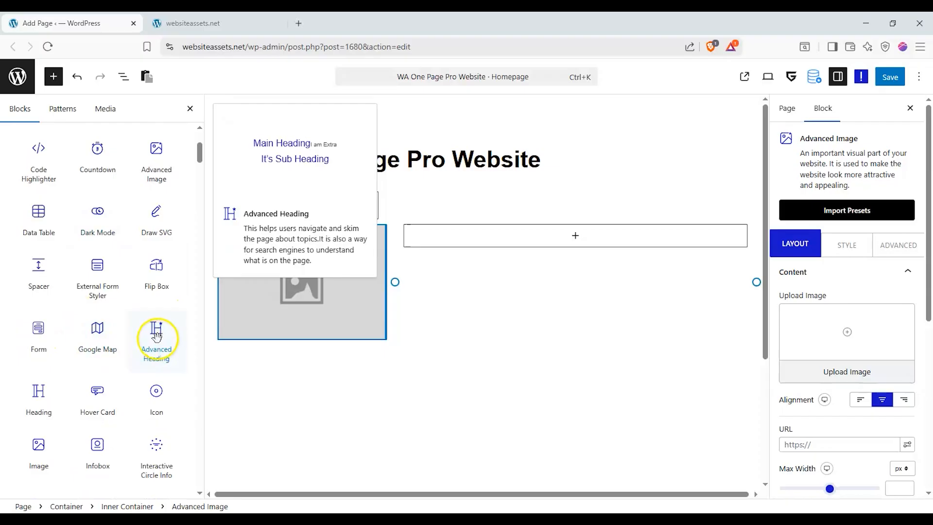
scroll(104, 333, "up", 3)
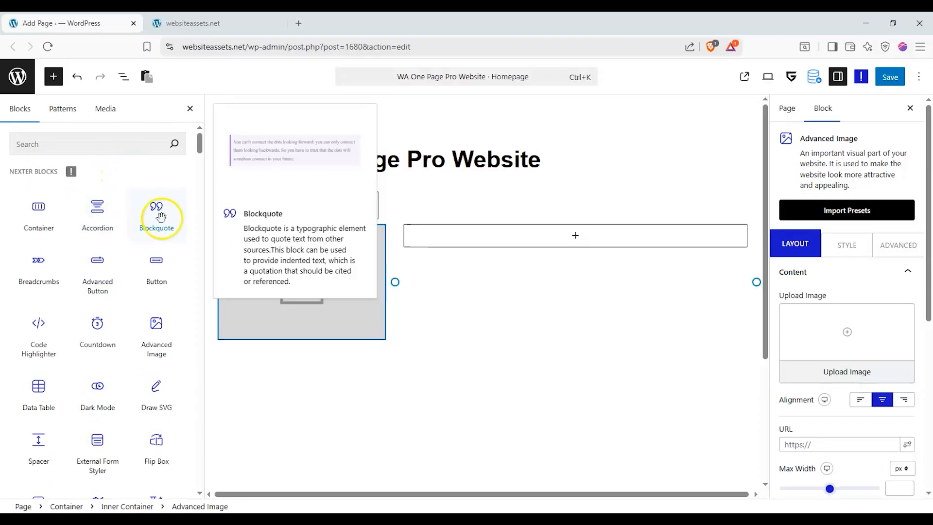
type("p")
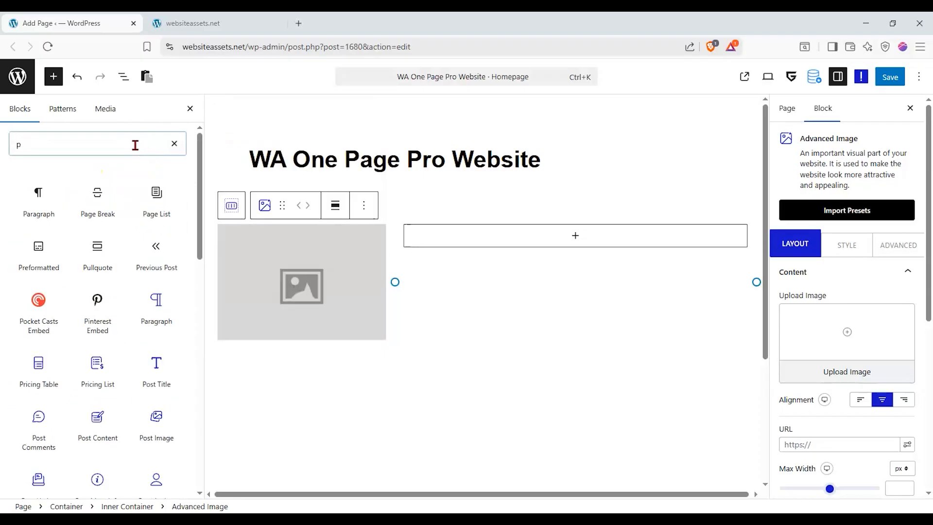
left_click_drag(165, 305, 575, 235)
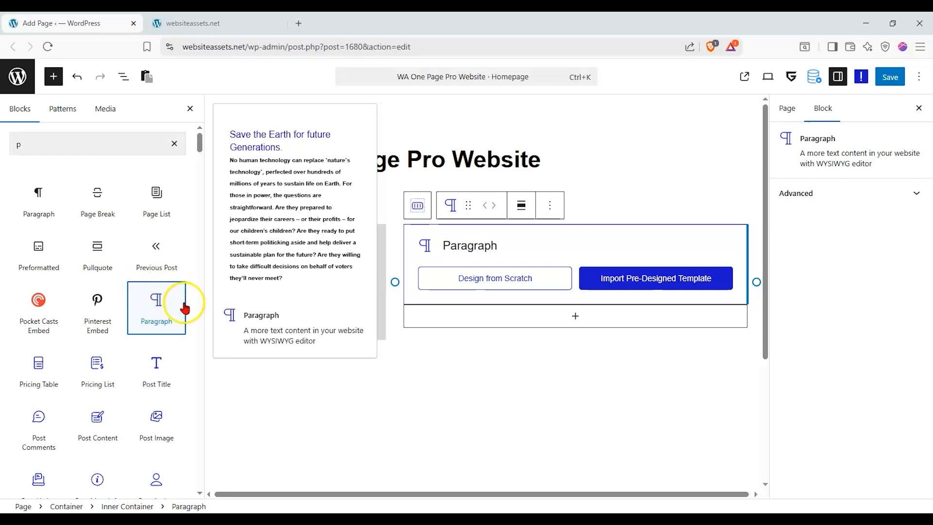
left_click(525, 281)
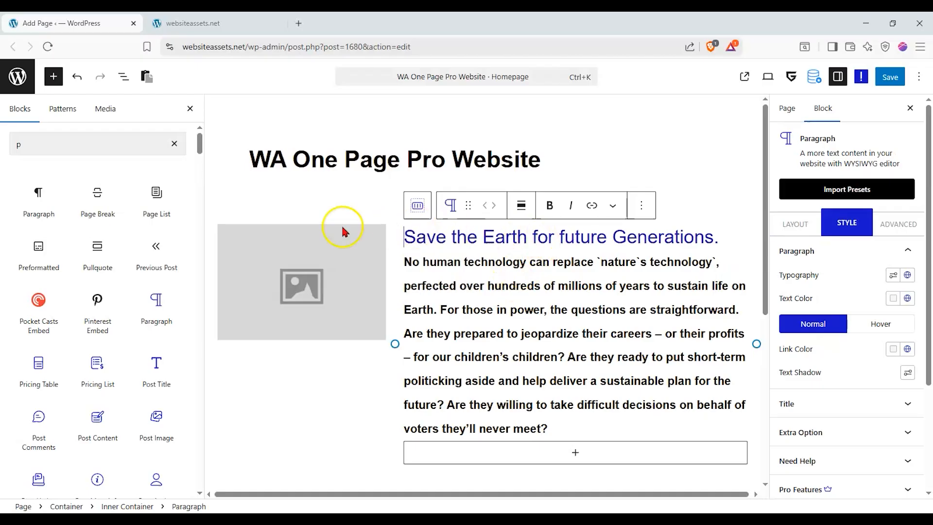
left_click(186, 144)
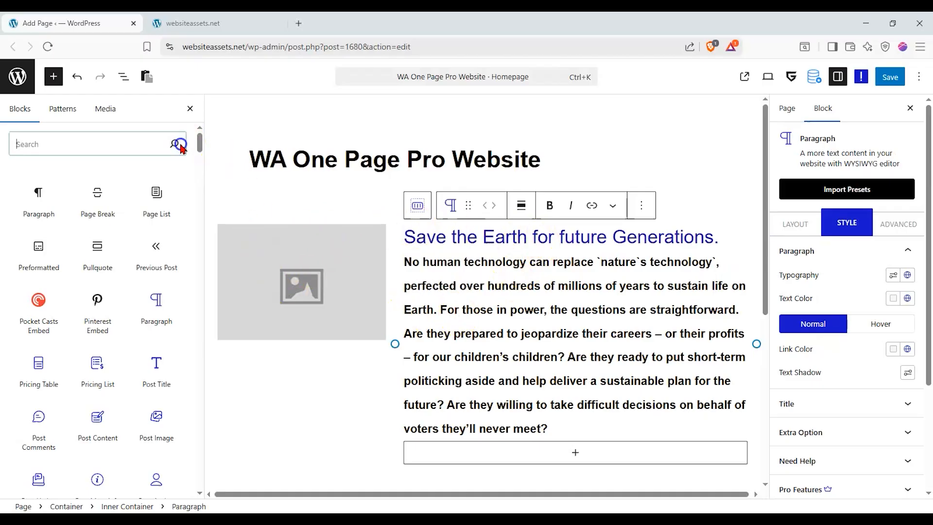
- Fill the Advanced Image block with the media library portrait of the blonde woman in a black suit on a blue background
left_click(334, 277)
left_click(847, 372)
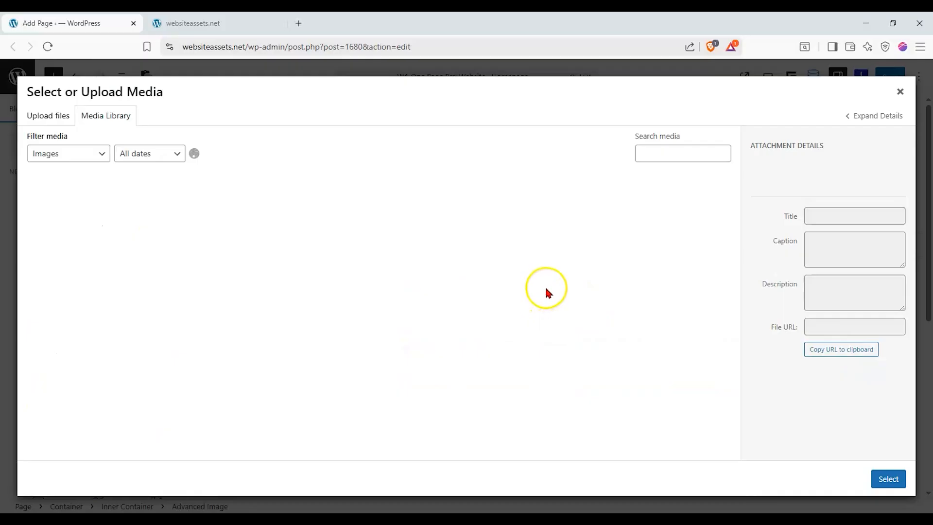
scroll(543, 288, "down", 6)
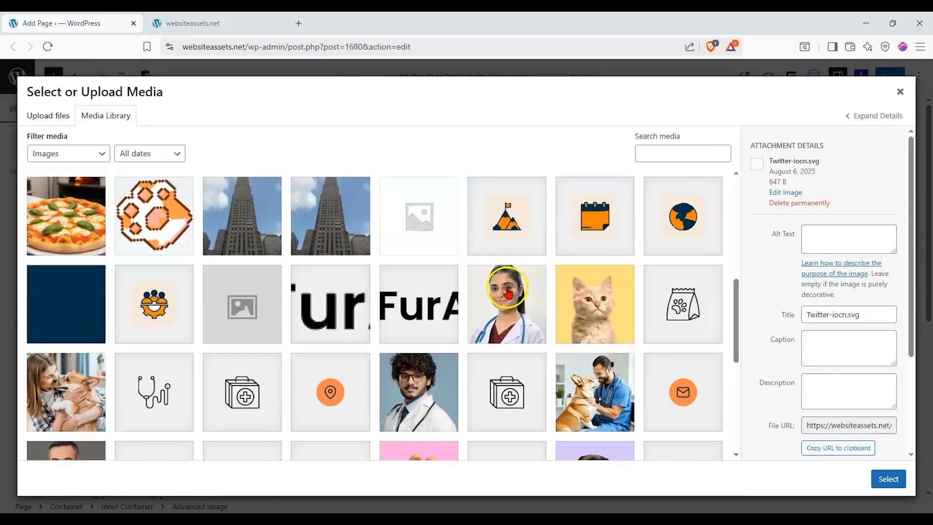
scroll(635, 271, "up", 4)
left_click(700, 195)
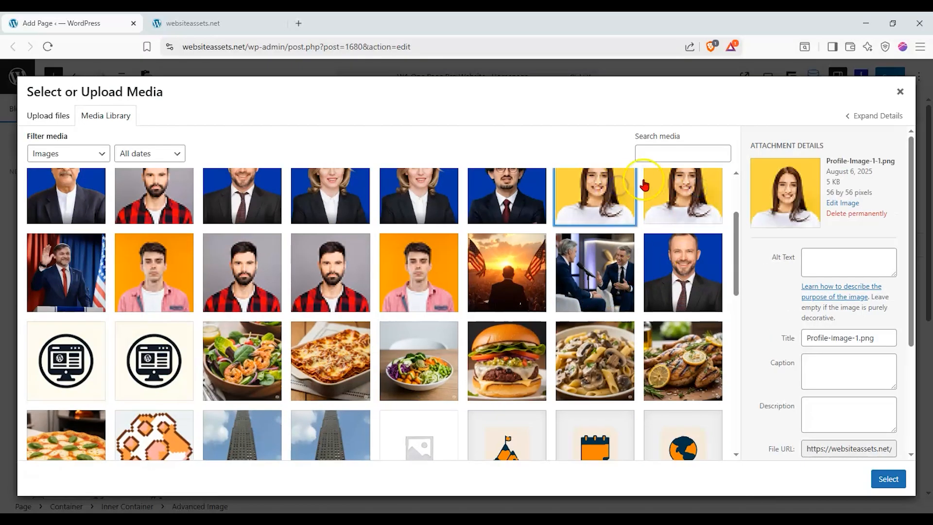
left_click(152, 268)
left_click(303, 266)
scroll(311, 263, "up", 1)
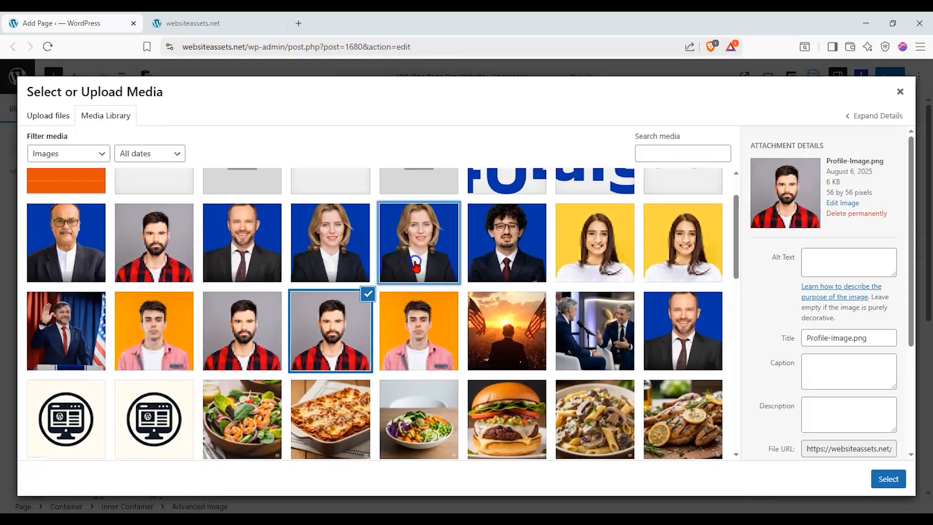
left_click(363, 250)
left_click(409, 249)
left_click(890, 479)
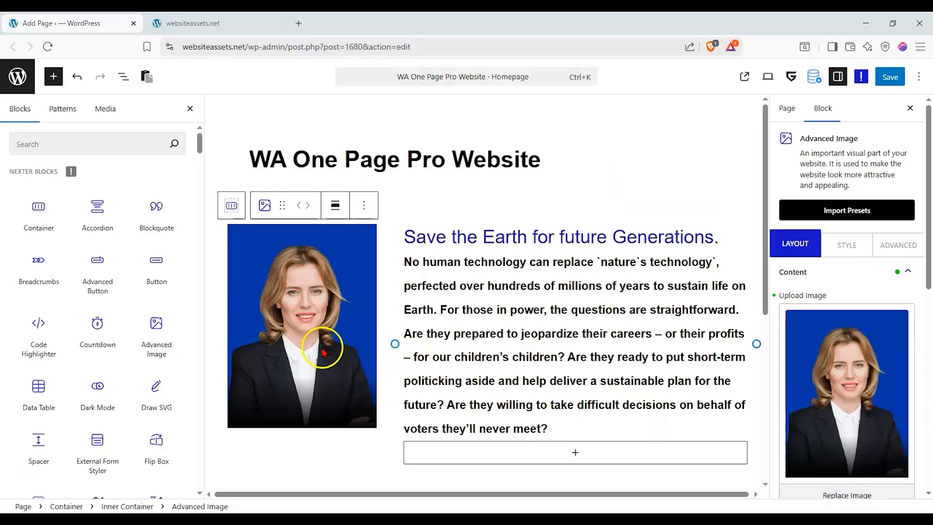
left_click(854, 272)
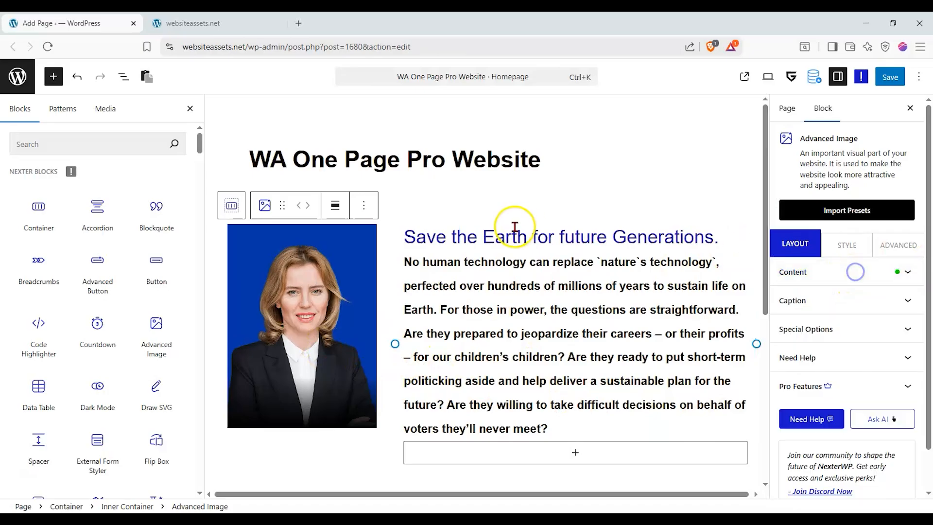
- Close the block inserter and change the Paragraph block's title to "I am Website Assets, a Website Creator."
left_click(194, 116)
left_click(477, 259)
left_click(847, 224)
left_click(803, 238)
left_click(847, 250)
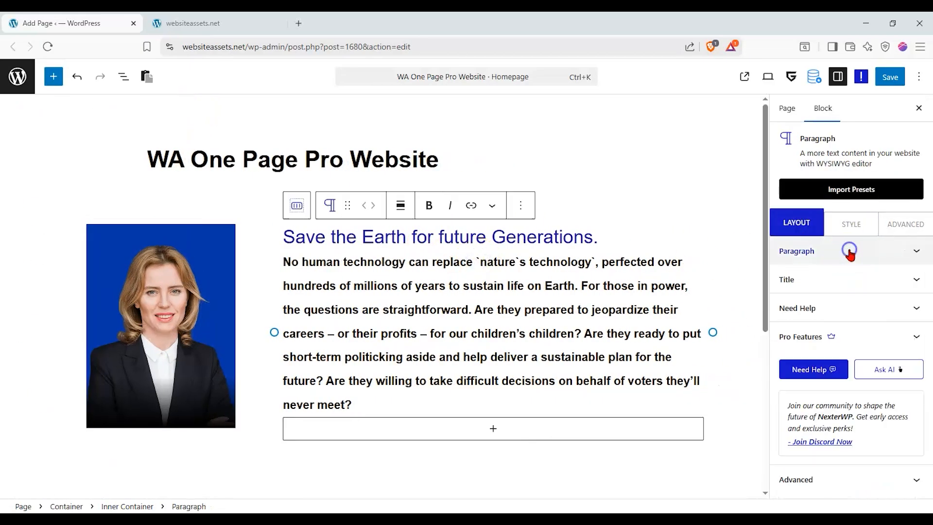
left_click(837, 275)
left_click_drag(856, 355, 742, 329)
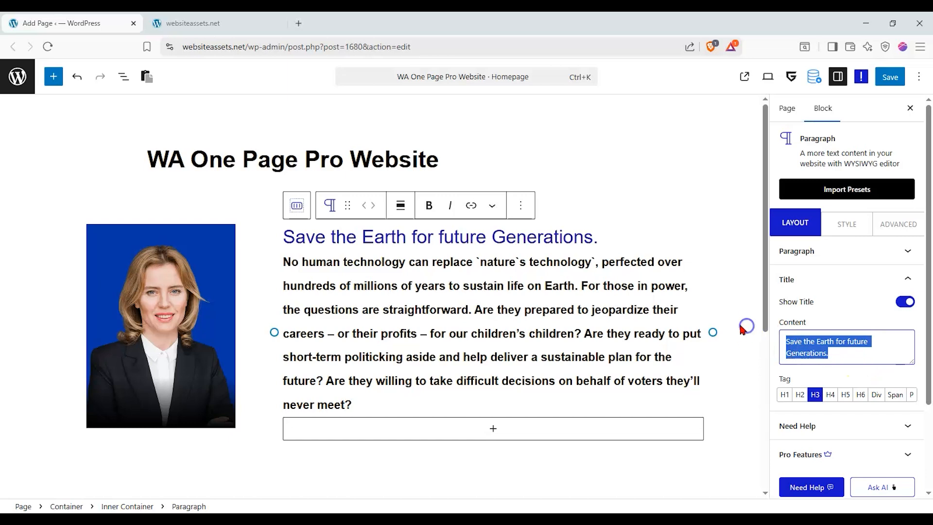
type("I am Website Assets, a Website Creator.")
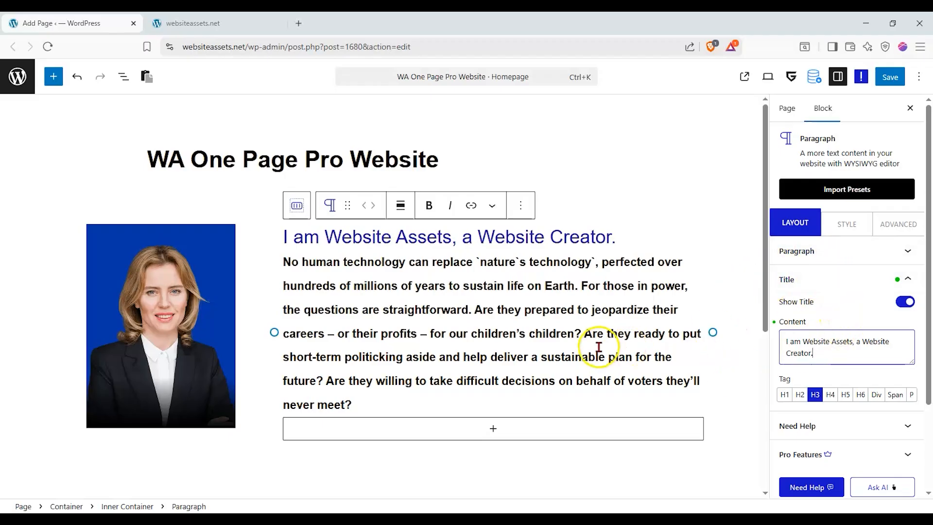
- Replace the paragraph content with the placeholder text starting "Suspendisse nec vehicula diam" and centre-align it
left_click(905, 251)
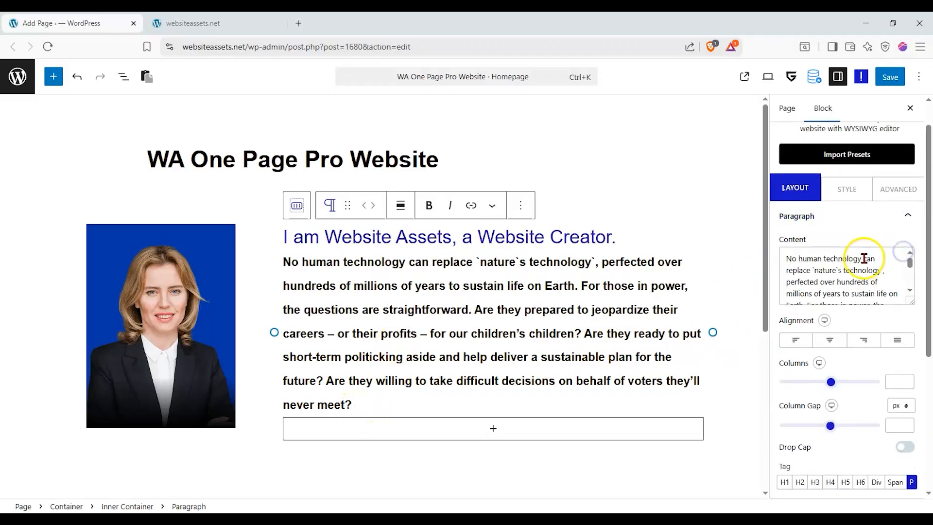
triple_click(877, 279)
type("Suspendisse nec vehicula diam. Integer nec dapibus est. Maecenas semper tellus in lacus venenatis pellentesque. Aliquam faucibus ut elit nec egestas. Praesent sodales pulvinar vestibulum. Morbi tincidunt leo urna, non dapibus sem suscipit non. Maecenas eget purus non ante sollicitudin luctus.")
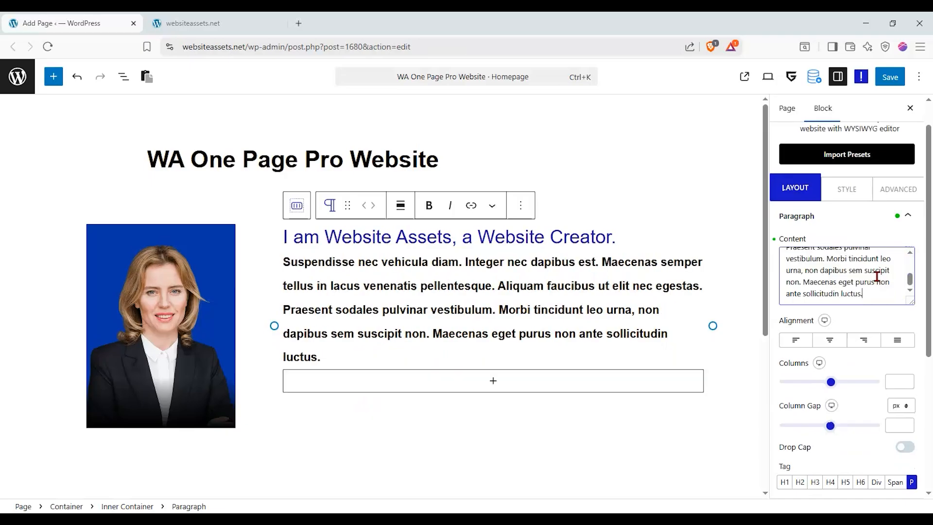
left_click(829, 339)
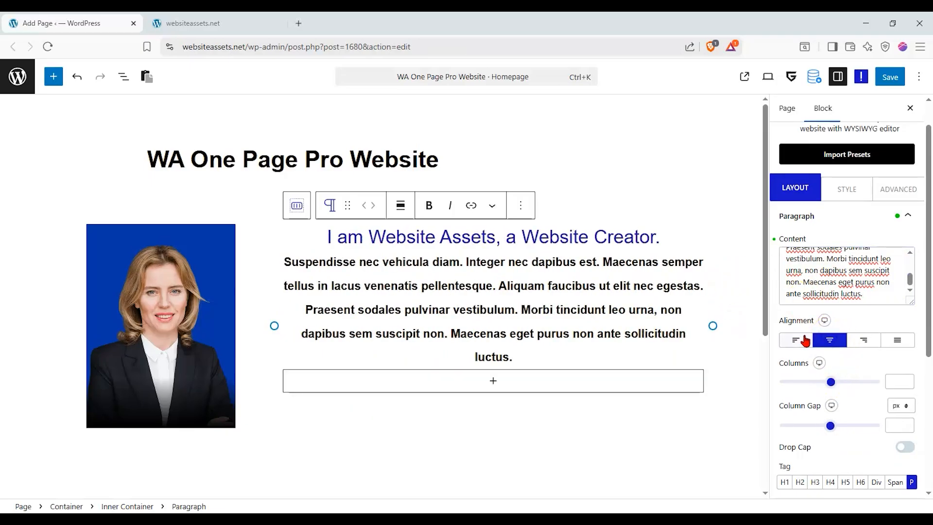
- Centre the wide inner container's contents in both row alignment and column alignment through its flex properties
left_click(294, 203)
left_click(840, 230)
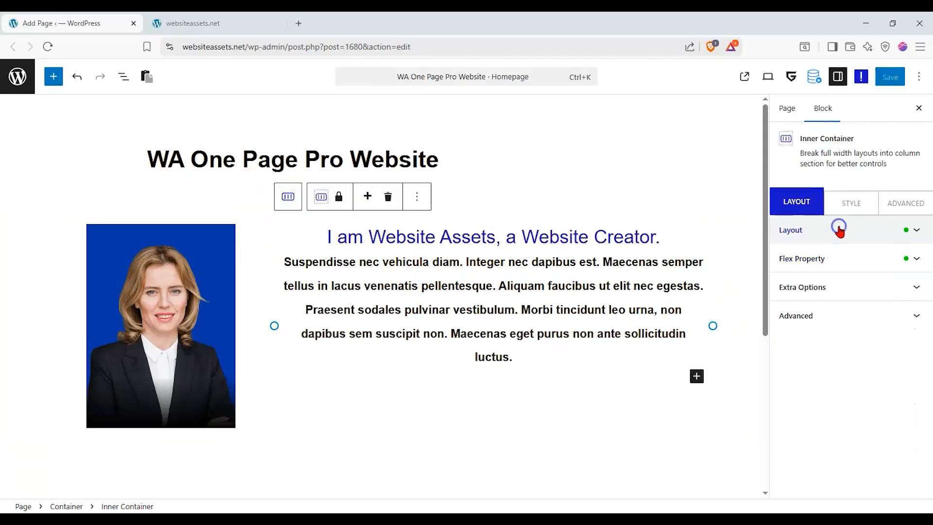
left_click(837, 236)
left_click(835, 249)
left_click(813, 335)
left_click(814, 374)
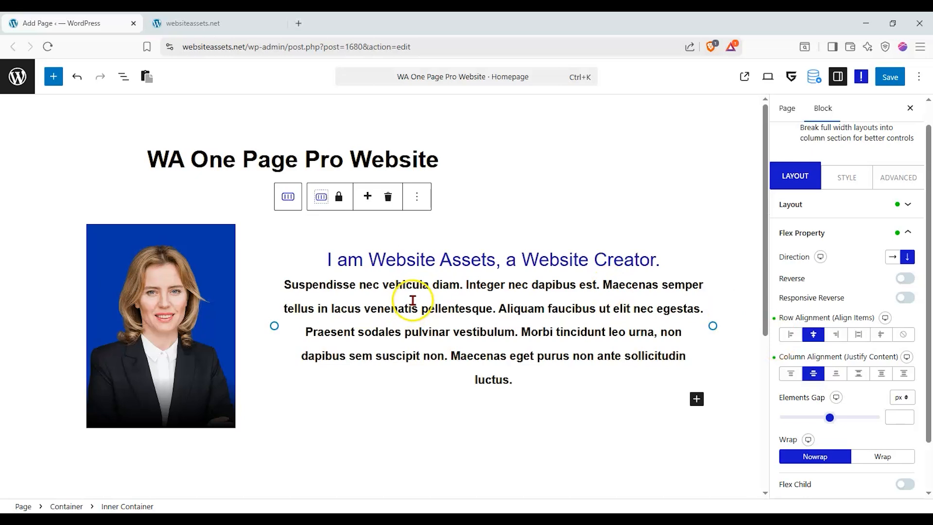
- Select the outer container and switch its normal background type to image
left_click(906, 175)
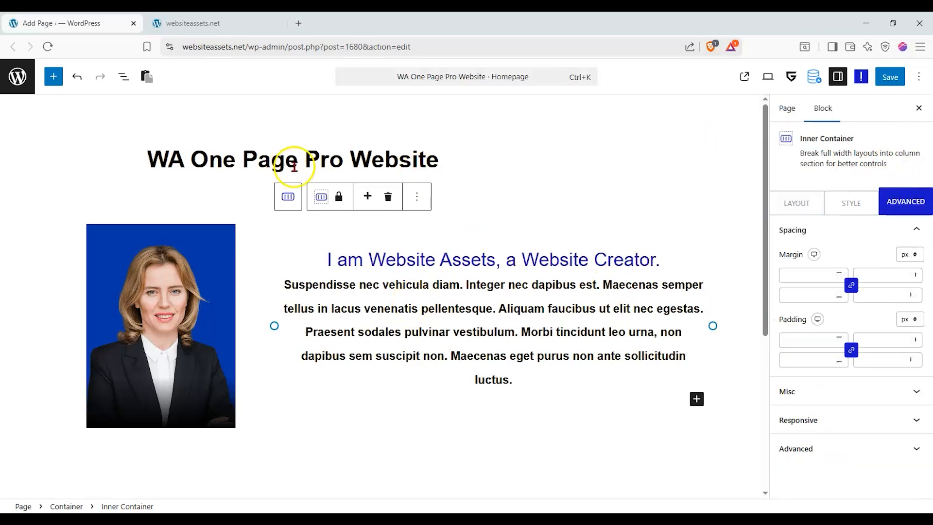
left_click(294, 200)
left_click(914, 178)
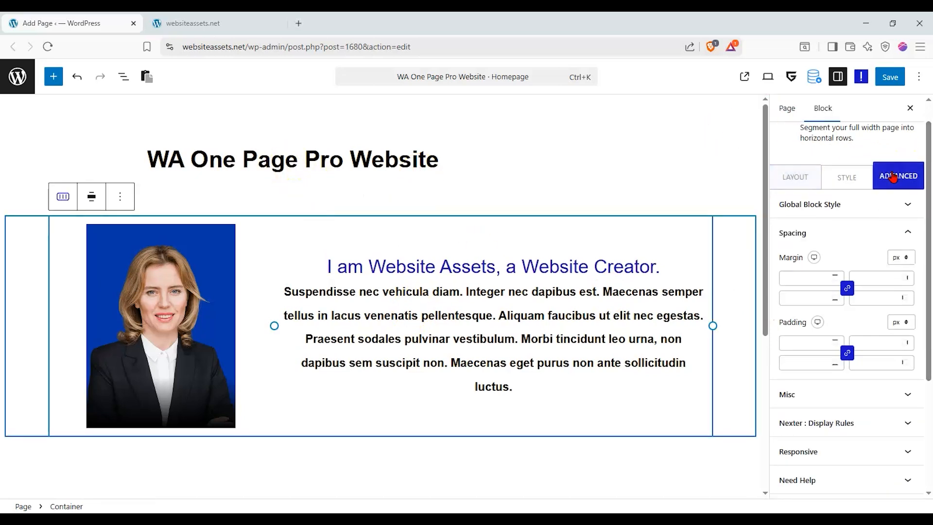
left_click(850, 179)
left_click(906, 256)
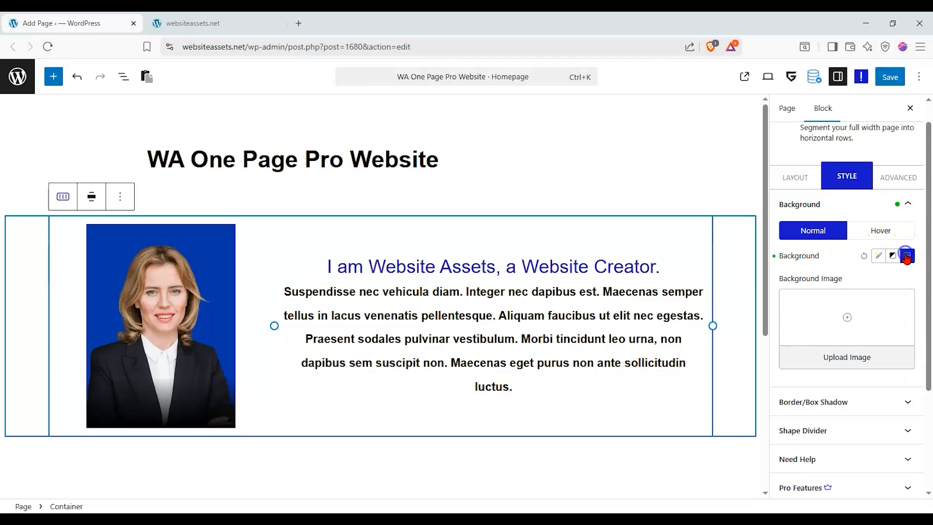
- Load more media library items and use corporate-1.png, the group meditation photo, as the outer container's background image
left_click(852, 359)
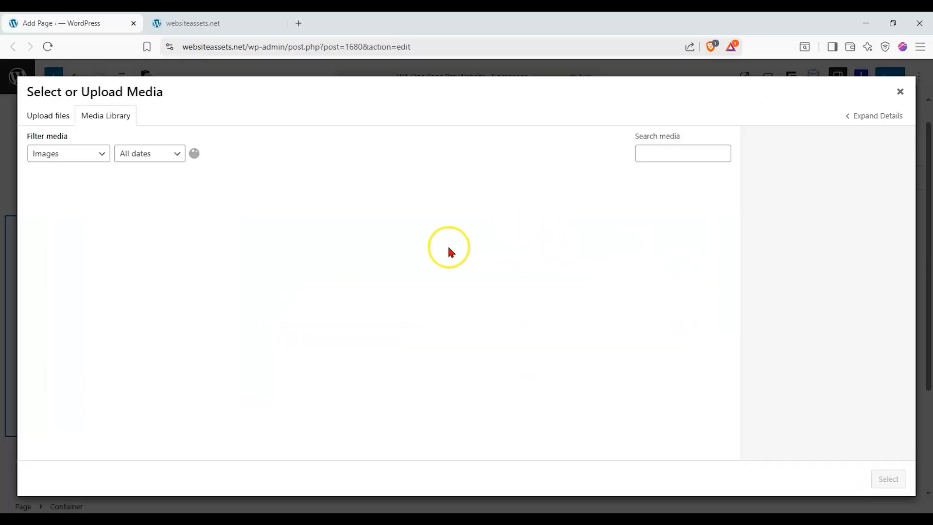
scroll(388, 263, "down", 3)
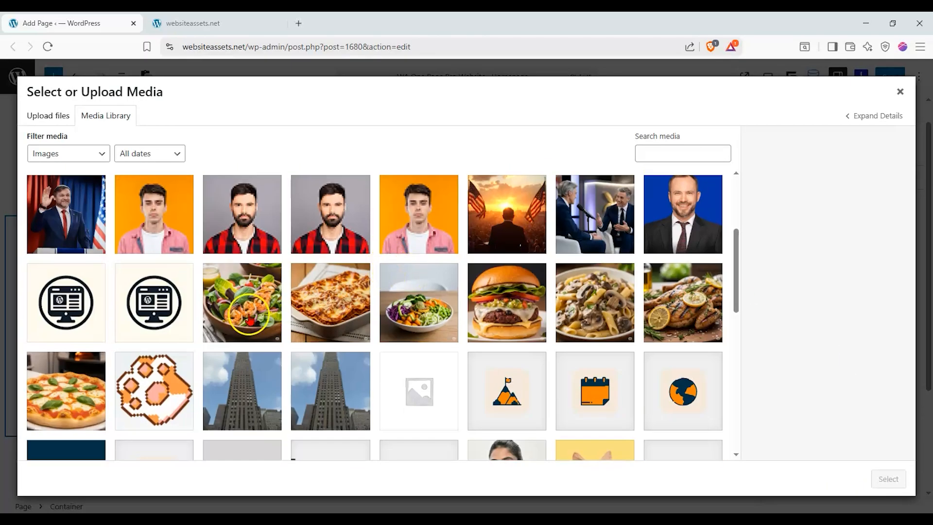
scroll(301, 294, "down", 5)
scroll(223, 314, "down", 5)
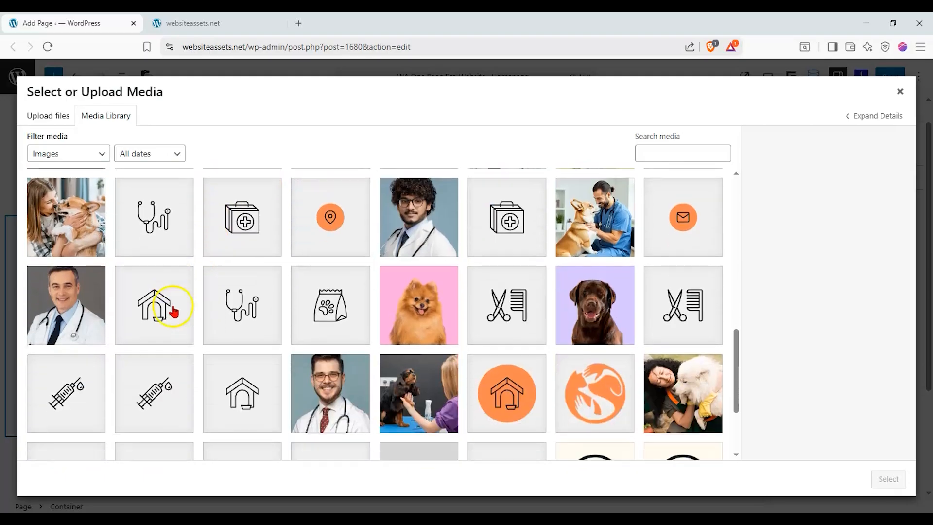
left_click(370, 444)
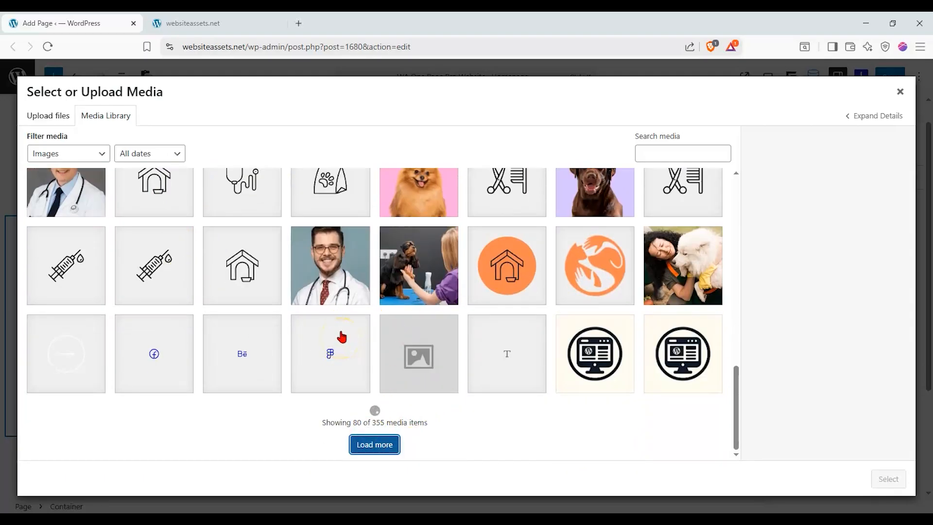
scroll(342, 332, "down", 5)
scroll(648, 323, "up", 2)
left_click(608, 310)
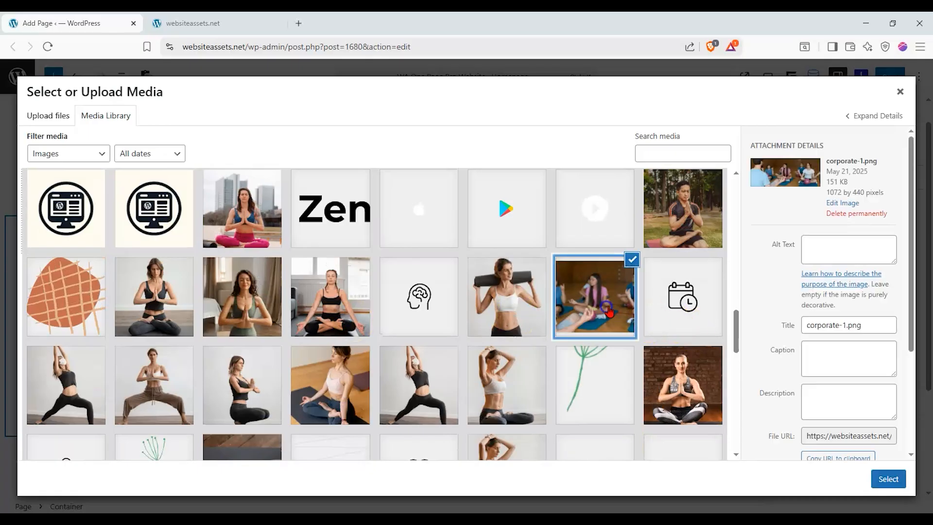
left_click(889, 479)
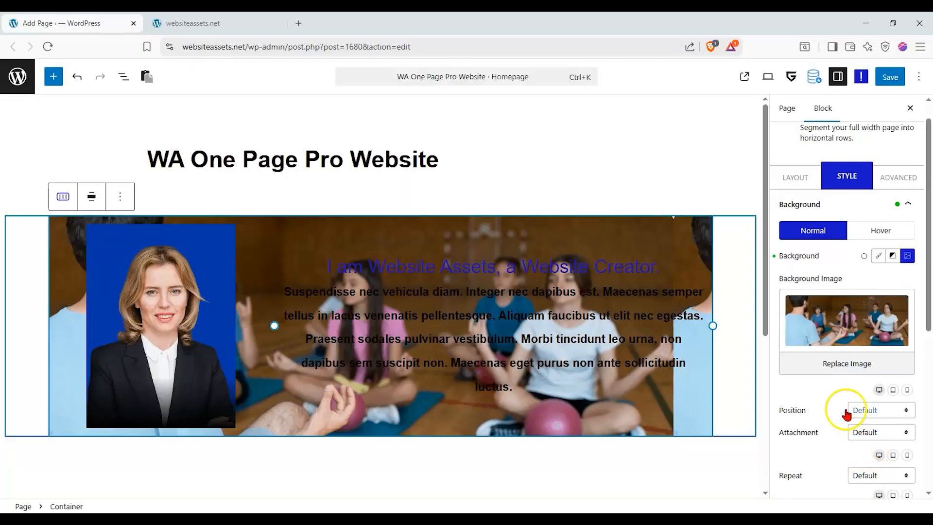
- Set the outer container's content width to Full, increase its width value, and set the gutter space to 18 px
left_click(875, 411)
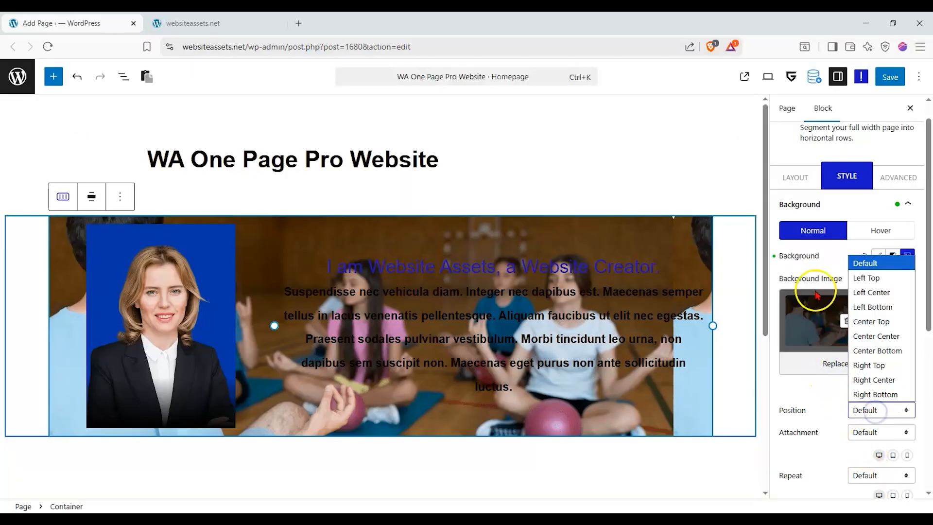
left_click(798, 166)
left_click(796, 167)
left_click(874, 245)
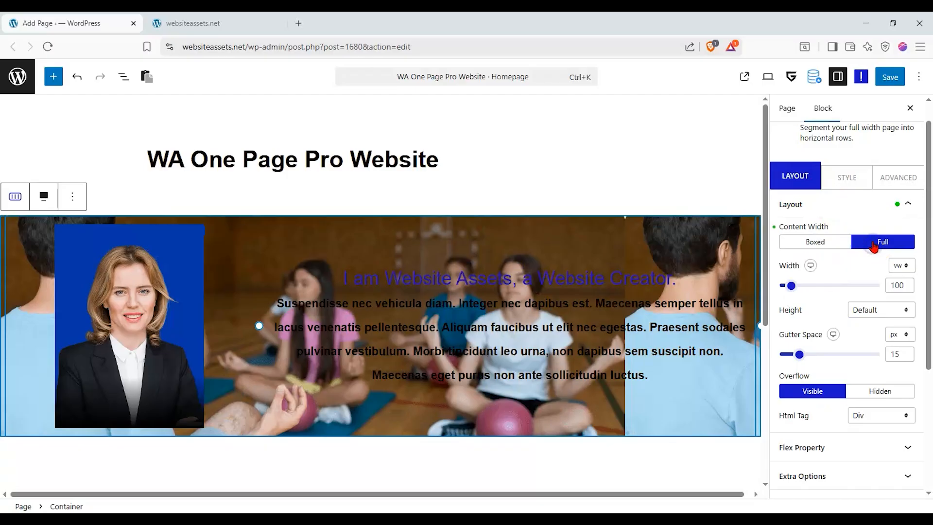
mouse_move(800, 354)
left_mouse_down()
mouse_move(790, 354)
mouse_move(804, 356)
left_mouse_up()
left_click_drag(789, 290, 817, 296)
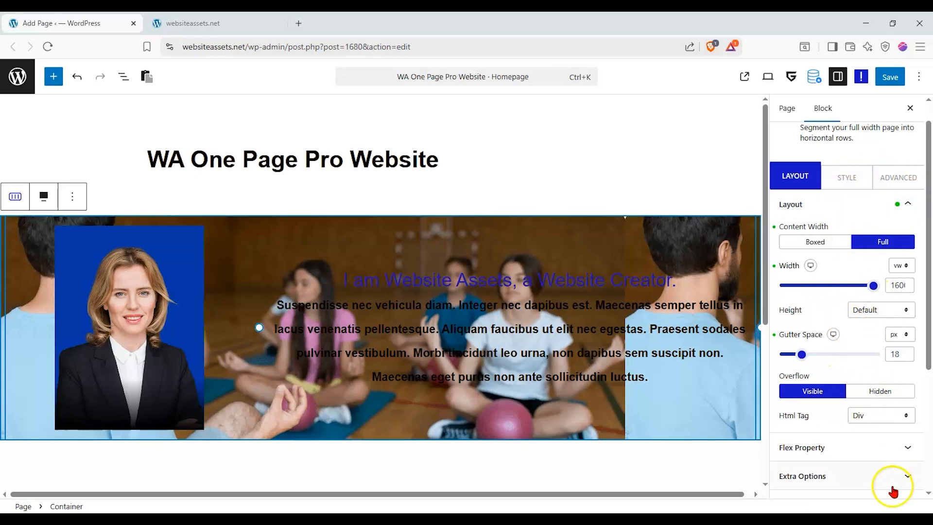
- Set the container's background image position to Center Center and its repeat option to No Repeat
left_click(861, 188)
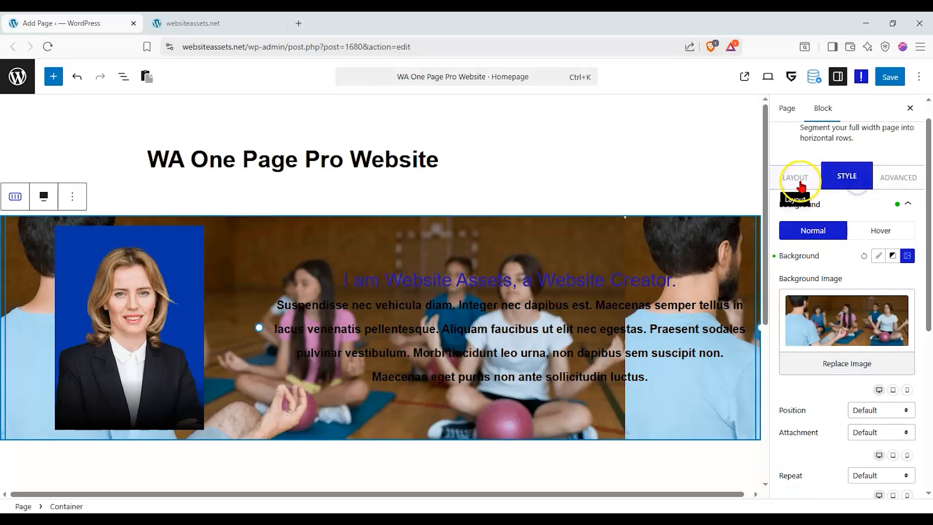
left_click(884, 410)
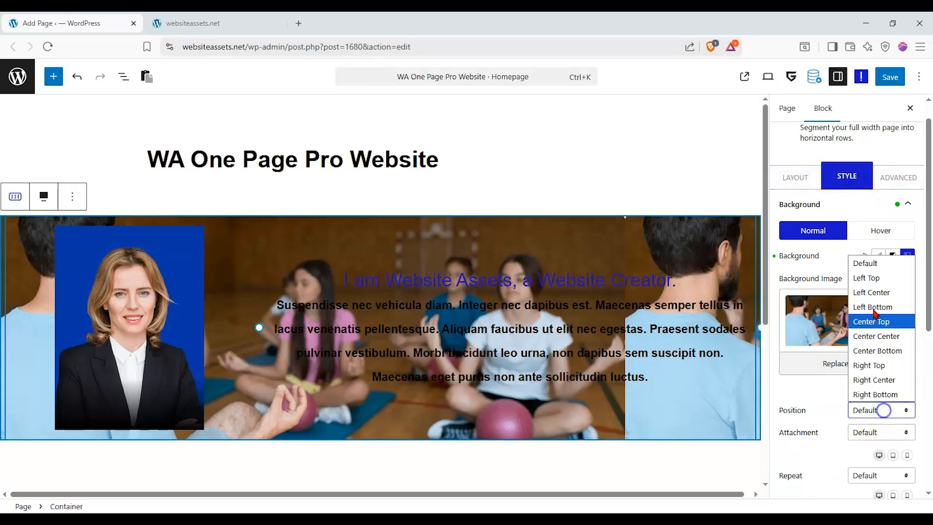
left_click(875, 336)
left_click(880, 477)
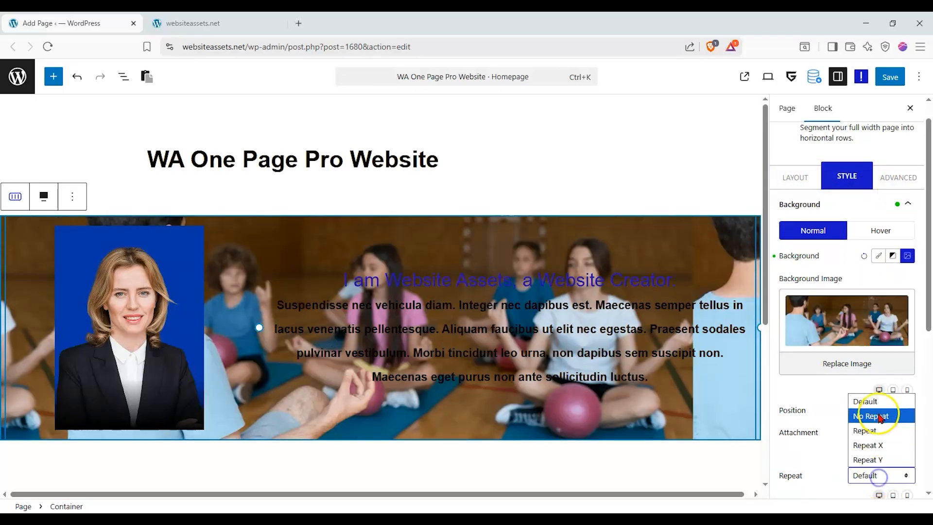
left_click(880, 414)
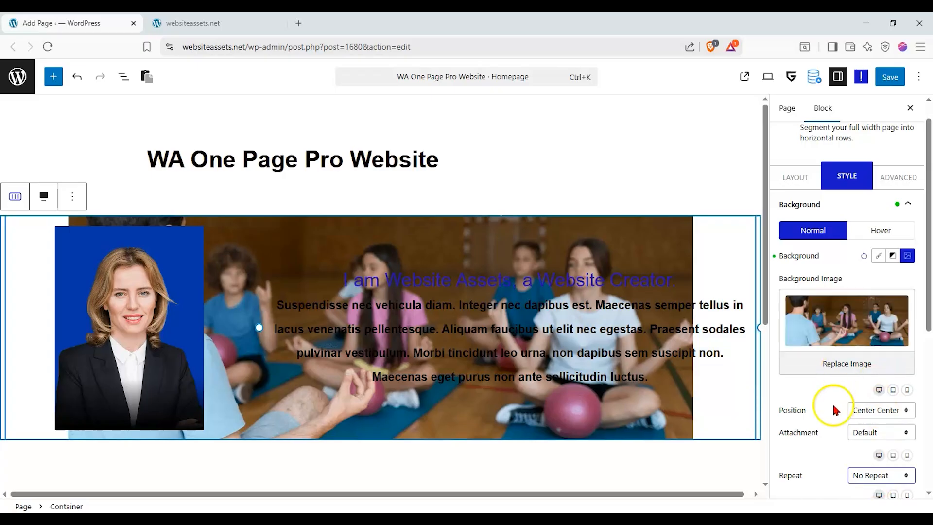
- Give the Paragraph block a very light grey background colour from the global palette
left_click(555, 291)
left_click(897, 197)
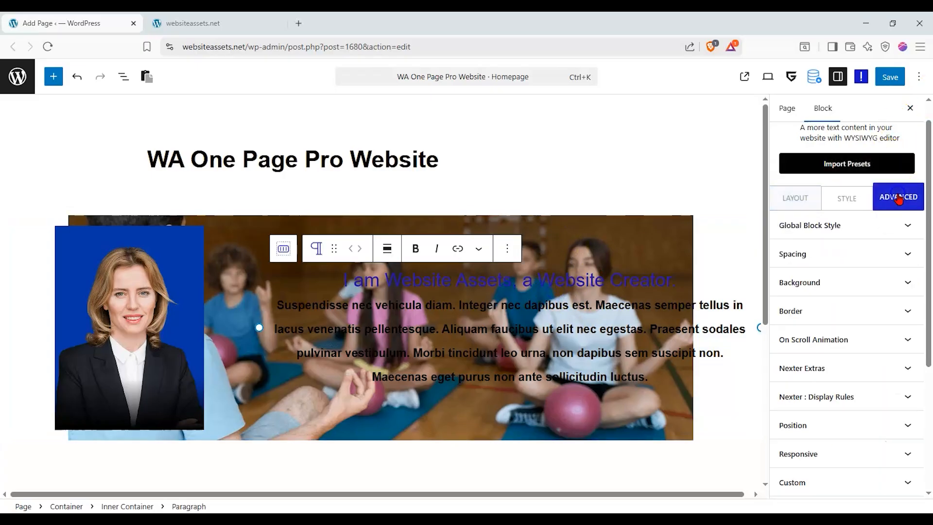
left_click(860, 280)
left_click(894, 357)
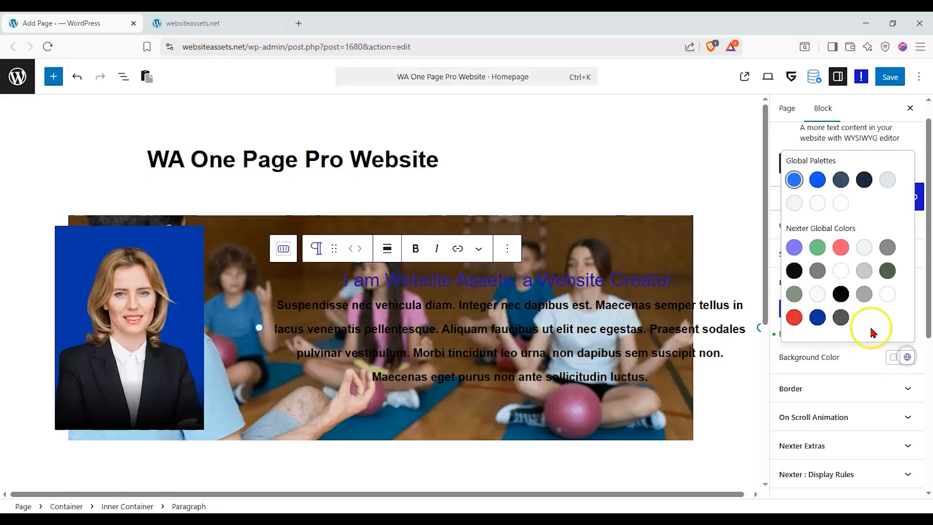
left_click(797, 206)
left_click(859, 358)
left_click(821, 254)
left_click(807, 199)
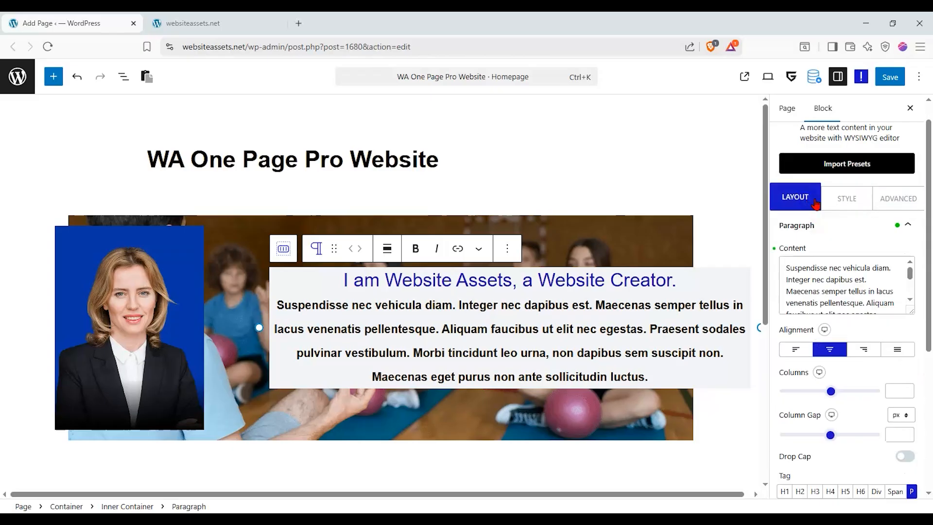
scroll(829, 438, "down", 3)
scroll(835, 400, "up", 3)
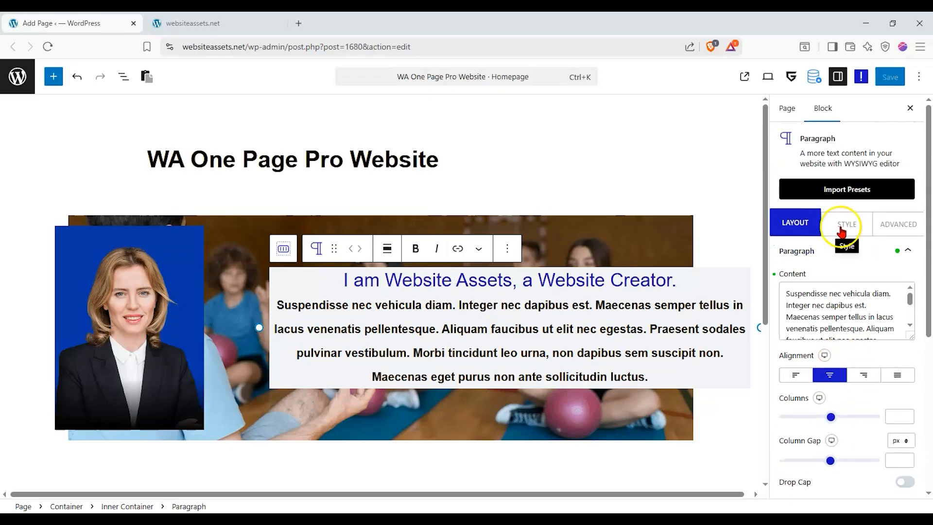
left_click(837, 228)
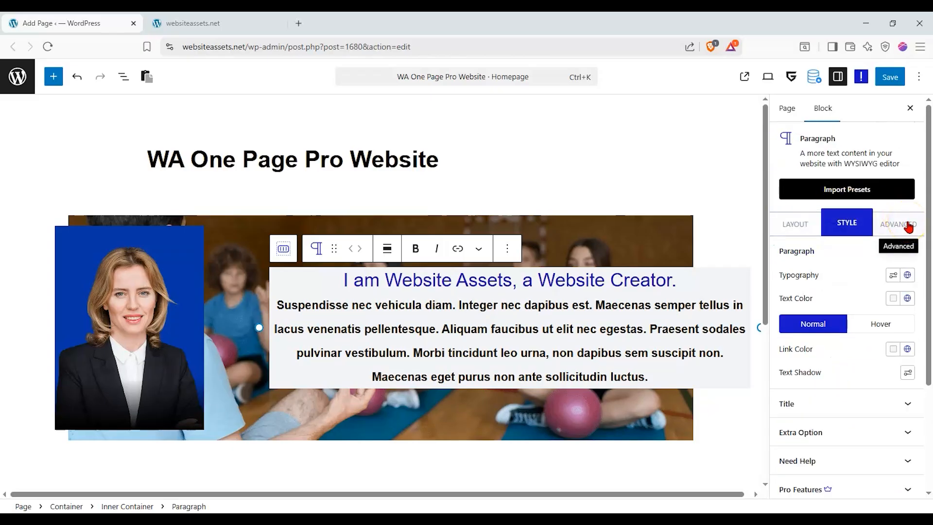
- Save the page and reload the live homepage to check the intro section's appearance
left_click(909, 226)
left_click(891, 76)
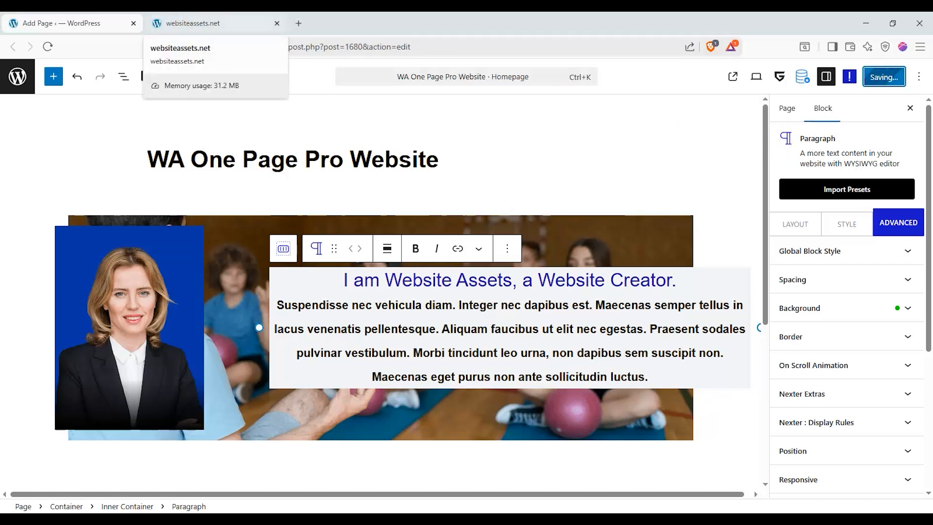
left_click(209, 23)
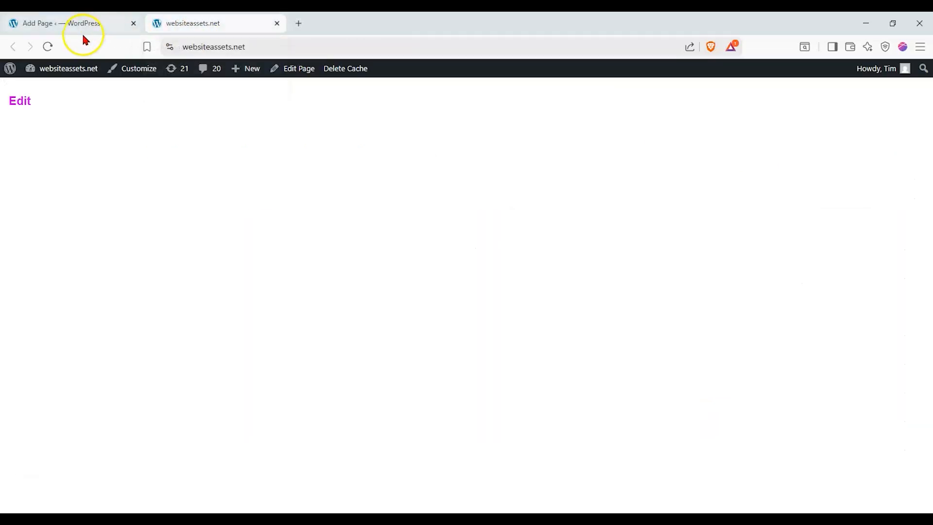
left_click(53, 47)
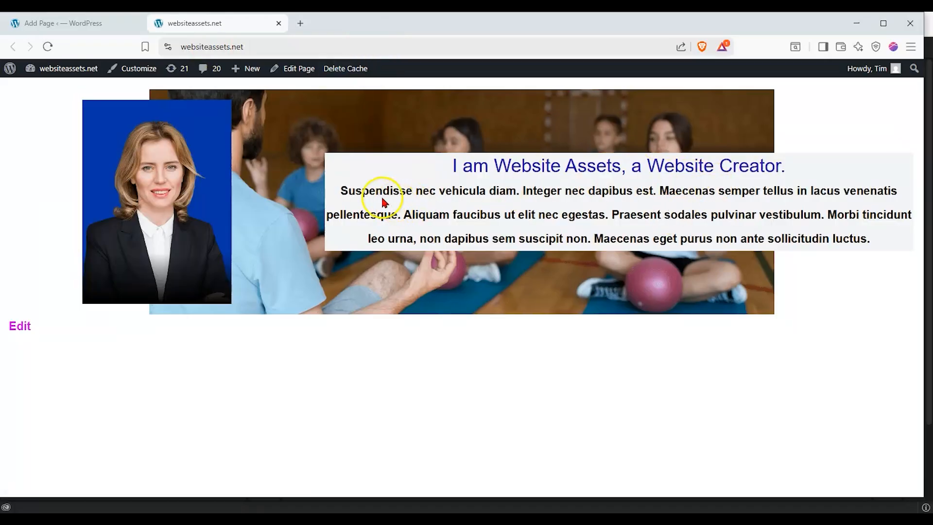
left_click(81, 30)
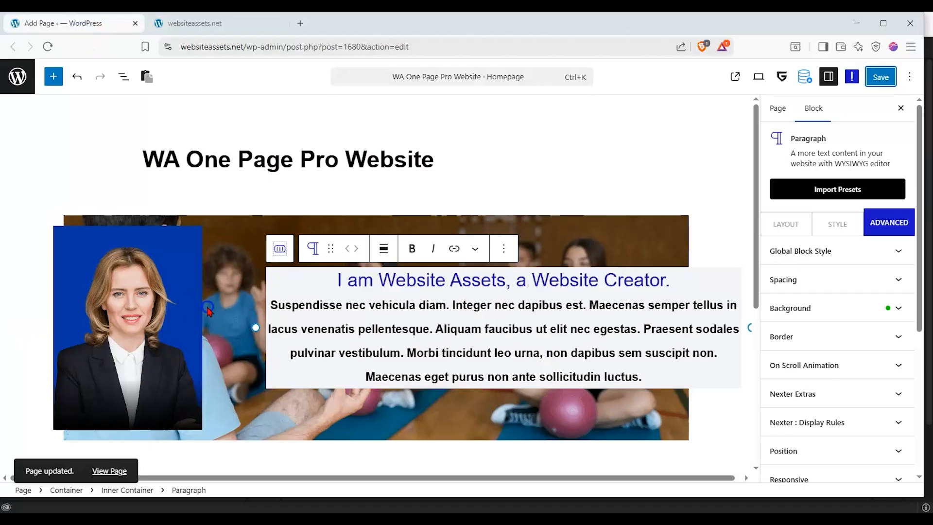
- Set the row alignment of the portrait's inner container to stretch
left_click(207, 311)
left_click(807, 273)
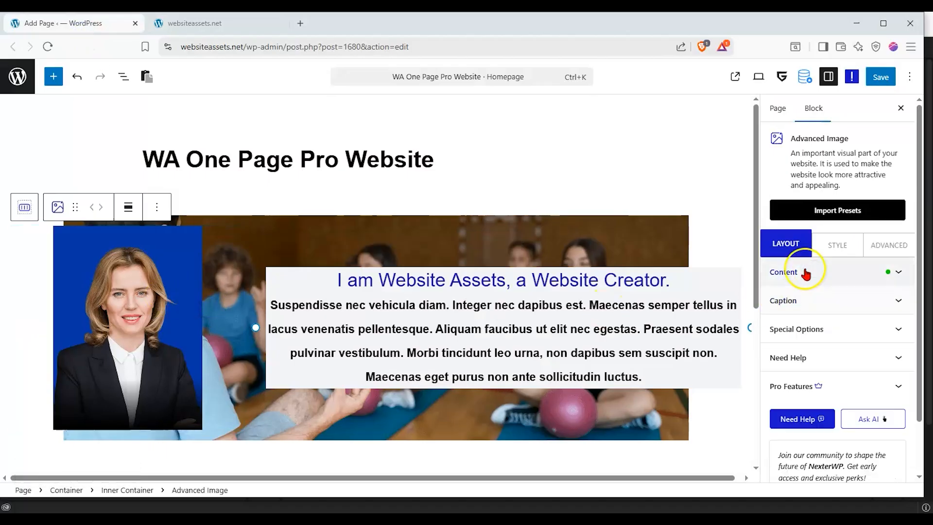
left_click(24, 209)
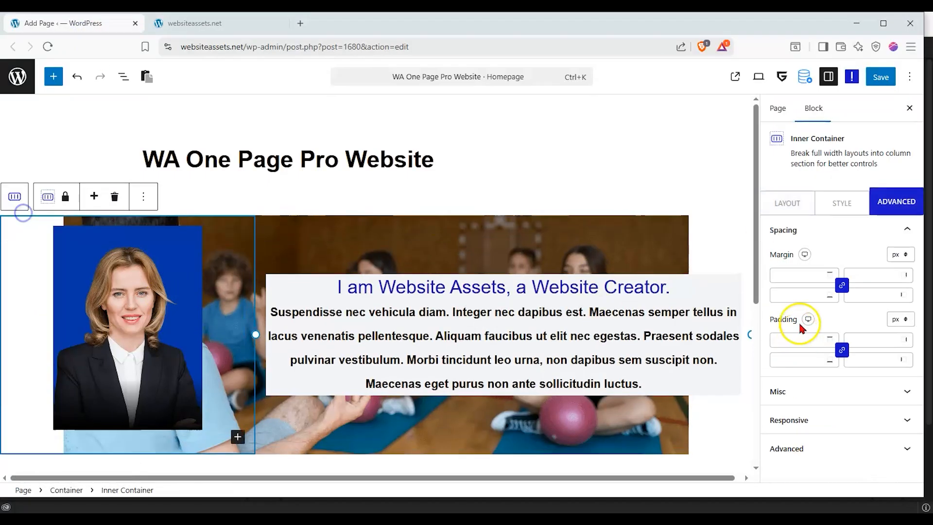
left_click(805, 197)
left_click(840, 348)
scroll(844, 355, "down", 1)
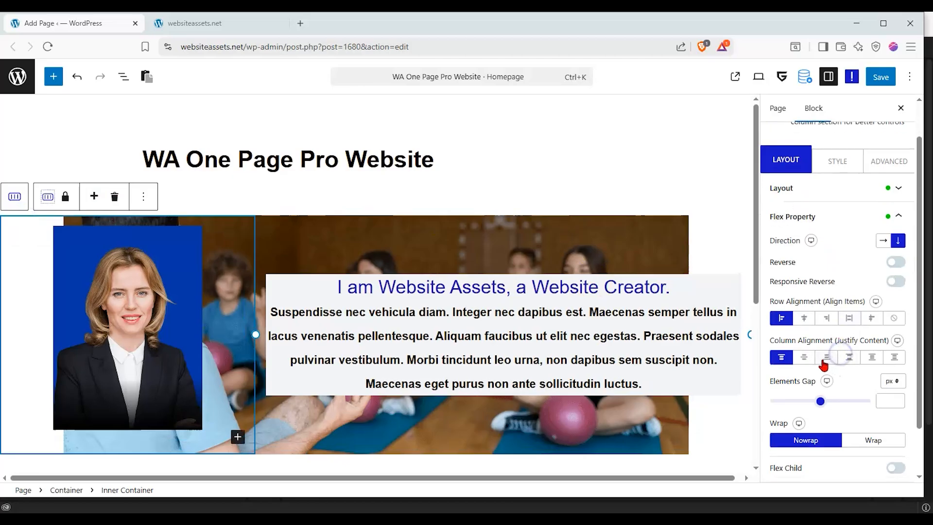
left_click(840, 324)
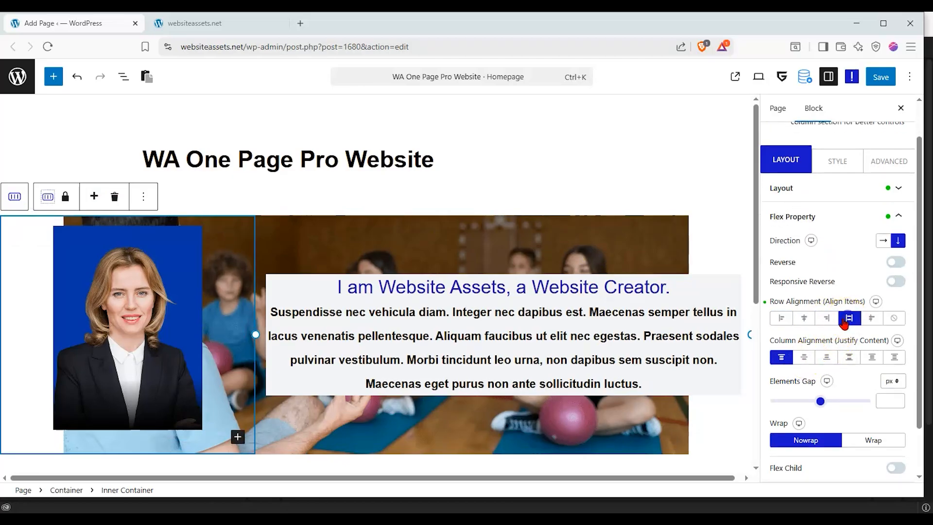
- Centre both the row alignment and the column alignment of the outer container
left_click(17, 197)
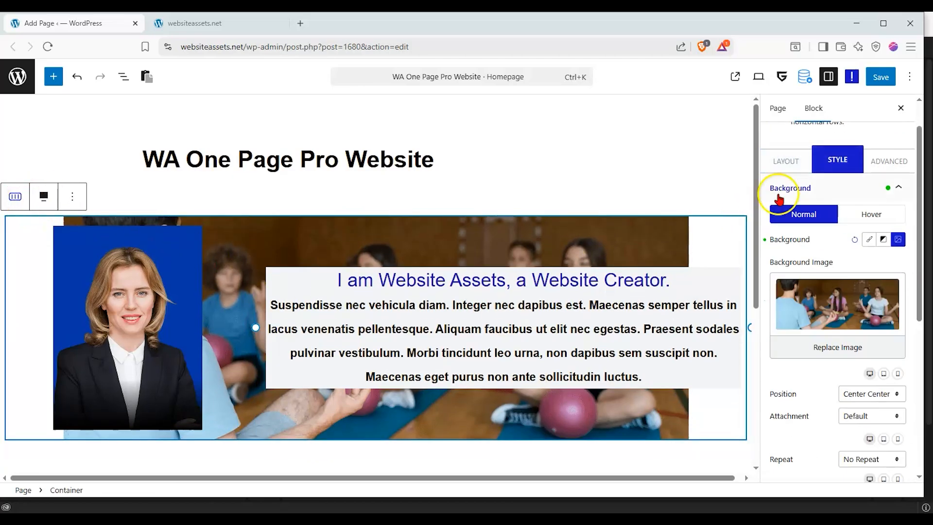
left_click(792, 160)
left_click(832, 430)
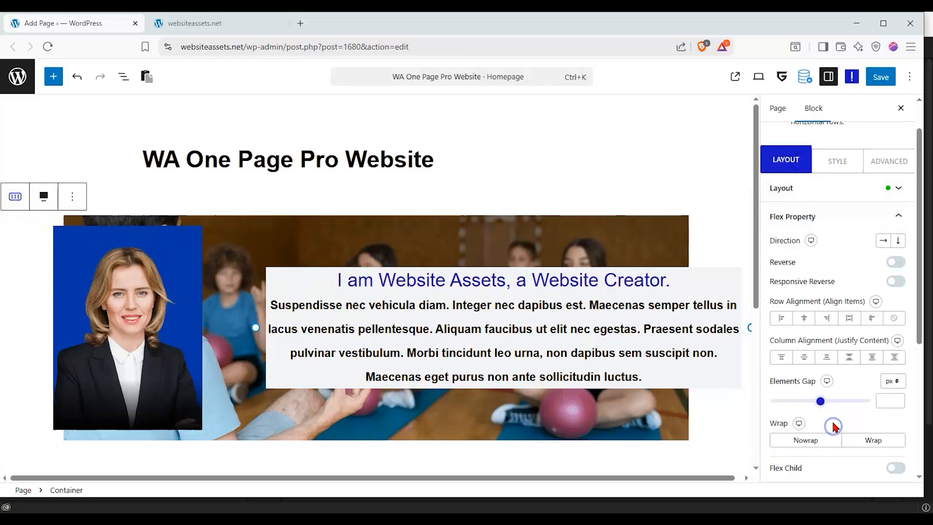
left_click(825, 318)
left_click(809, 319)
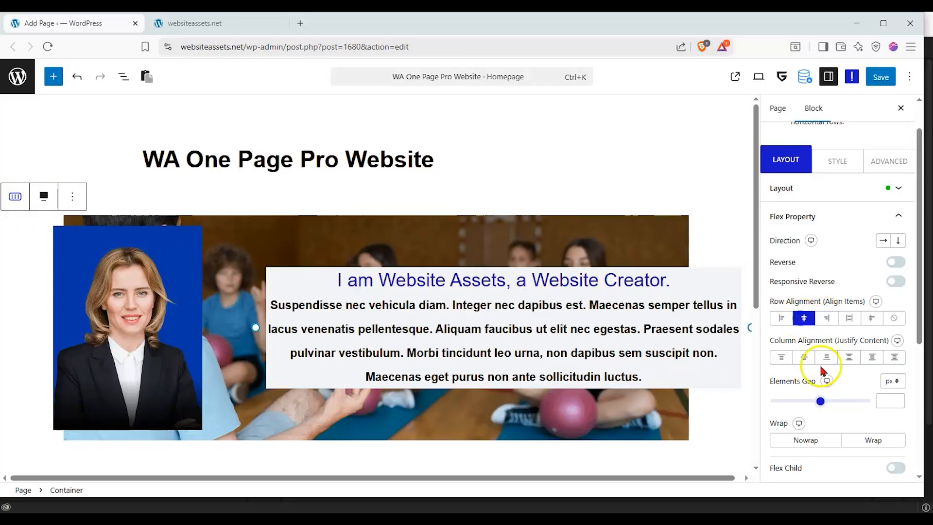
left_click(782, 318)
left_click(801, 319)
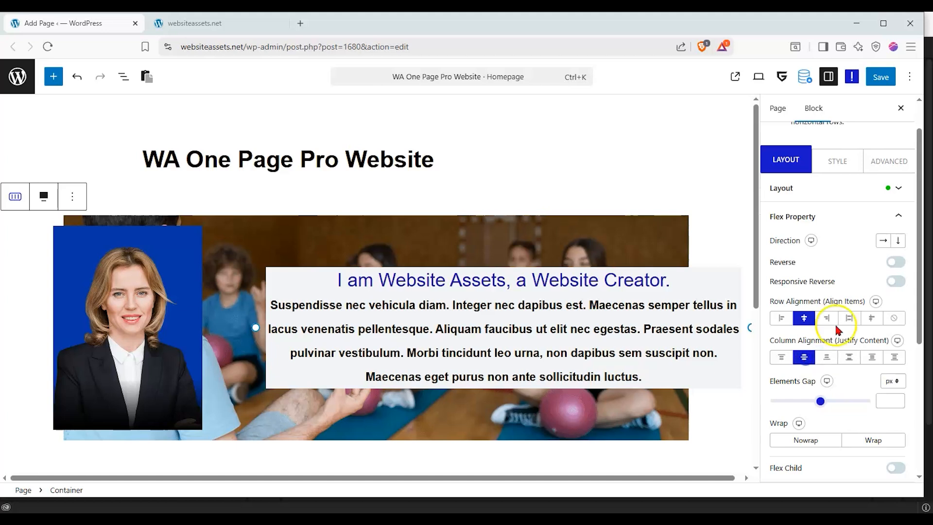
- Try other row alignments for the outer container and settle on baseline
left_click(875, 319)
left_click(852, 319)
left_click(870, 318)
left_click(869, 319)
left_click(869, 320)
scroll(386, 283, "down", 1)
scroll(385, 283, "down", 3)
scroll(396, 275, "up", 1)
- Save the page and reload the live homepage to check the new container alignment
left_click(882, 76)
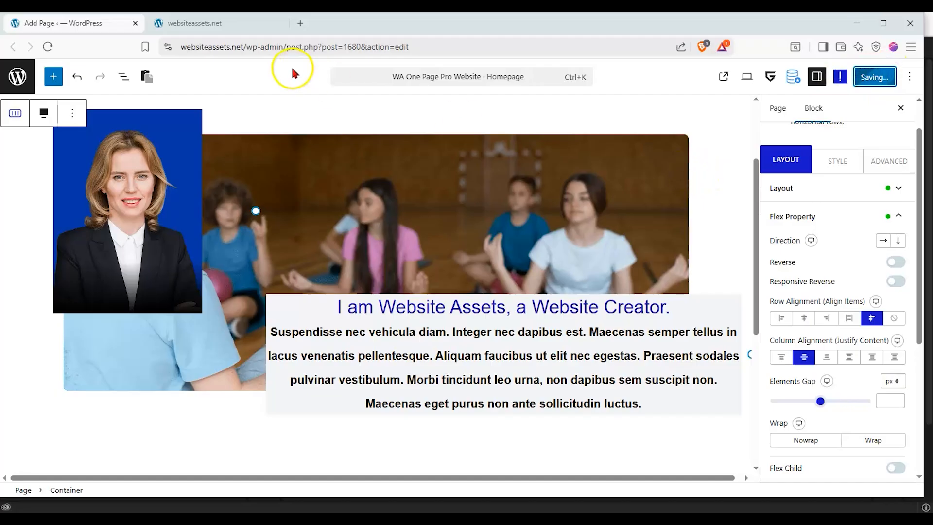
left_click(172, 28)
left_click(48, 46)
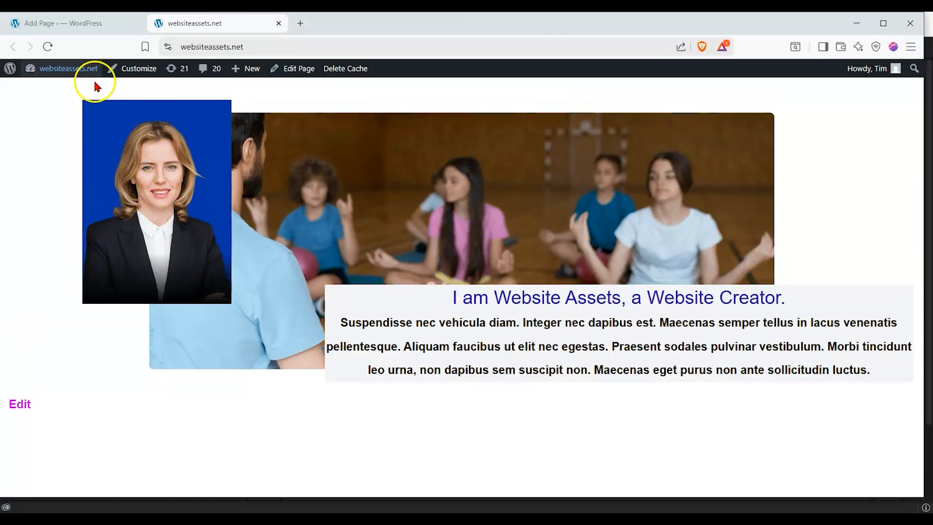
left_click(91, 22)
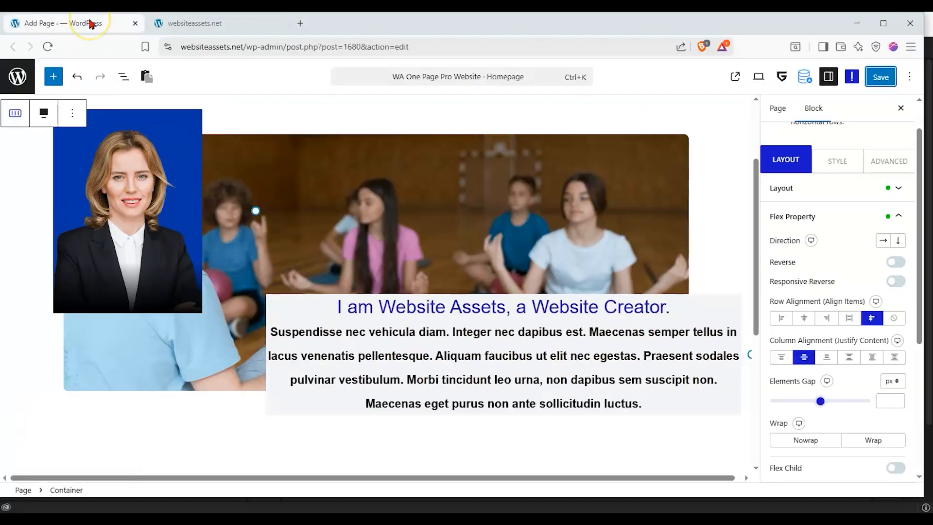
scroll(437, 306, "down", 2)
scroll(379, 310, "up", 1)
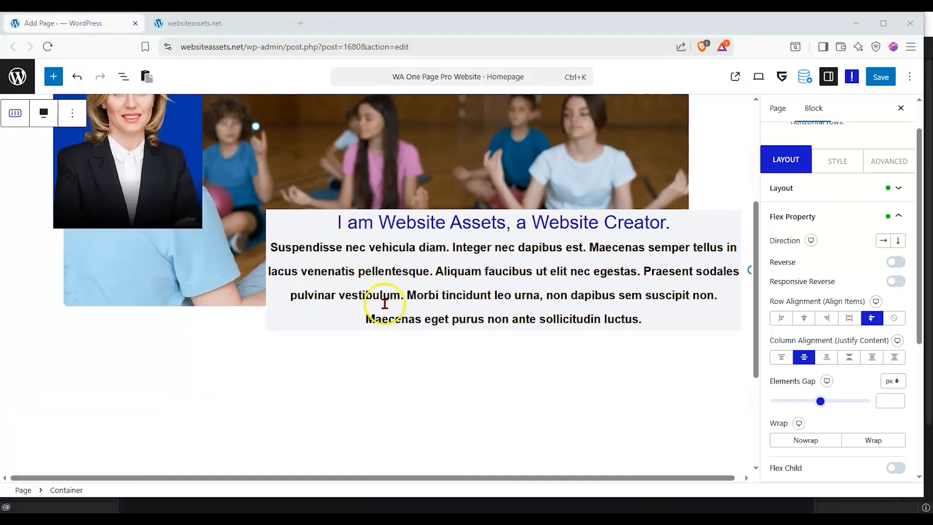
scroll(385, 306, "down", 1)
scroll(347, 270, "up", 1)
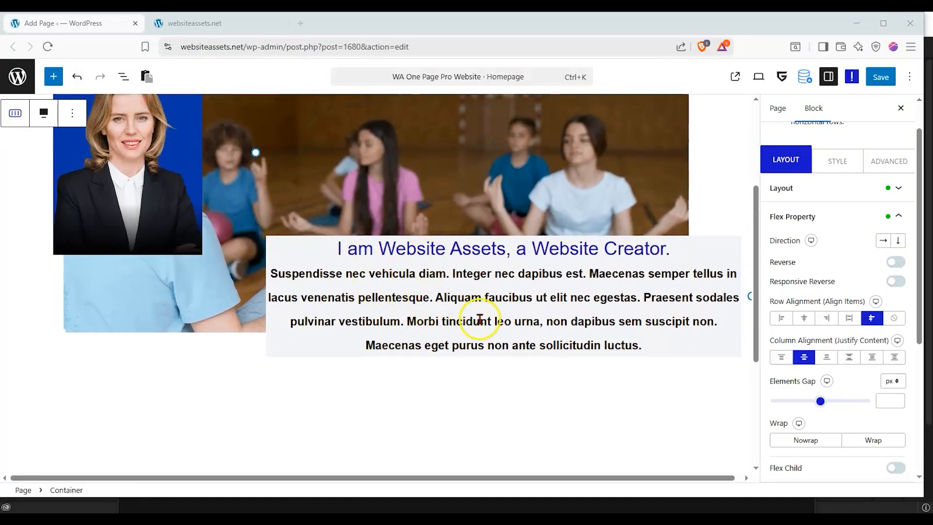
scroll(423, 300, "up", 1)
scroll(382, 312, "down", 1)
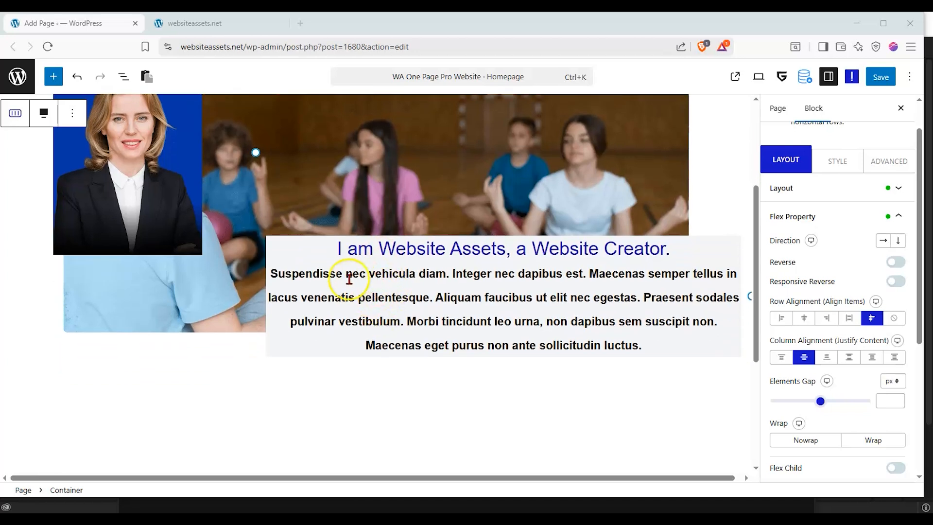
scroll(340, 274, "up", 1)
- Add a new Flexbox container below the intro section, using the structure with a narrow first column and a wide second column
scroll(321, 275, "down", 2)
scroll(323, 271, "down", 3)
left_click(52, 76)
left_click(34, 196)
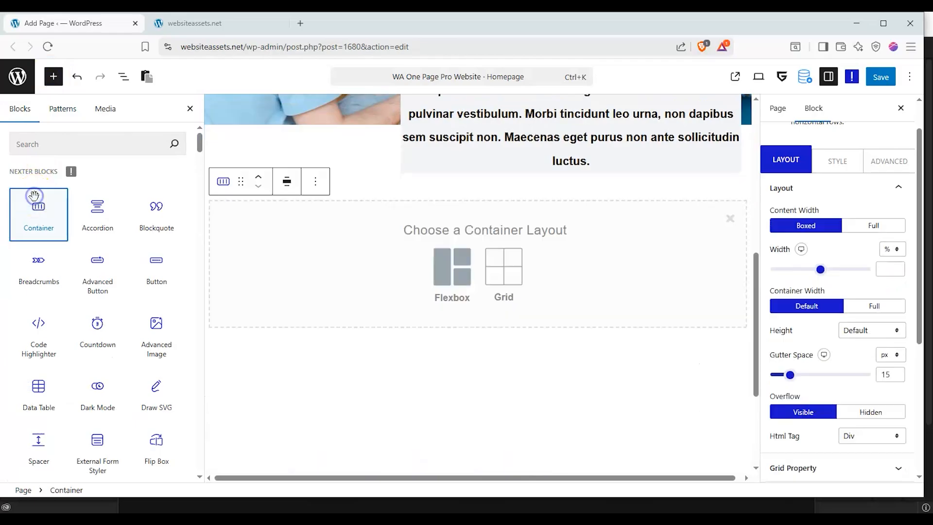
left_click(457, 278)
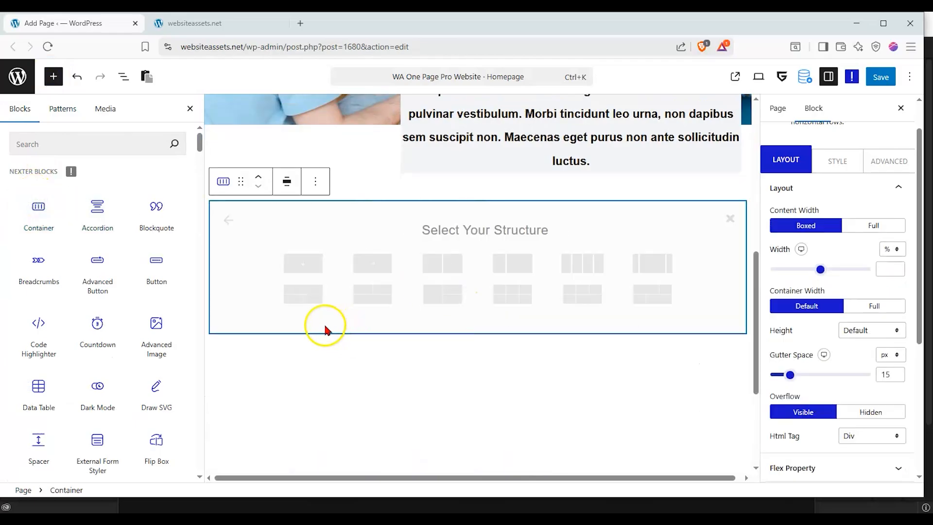
left_click(509, 263)
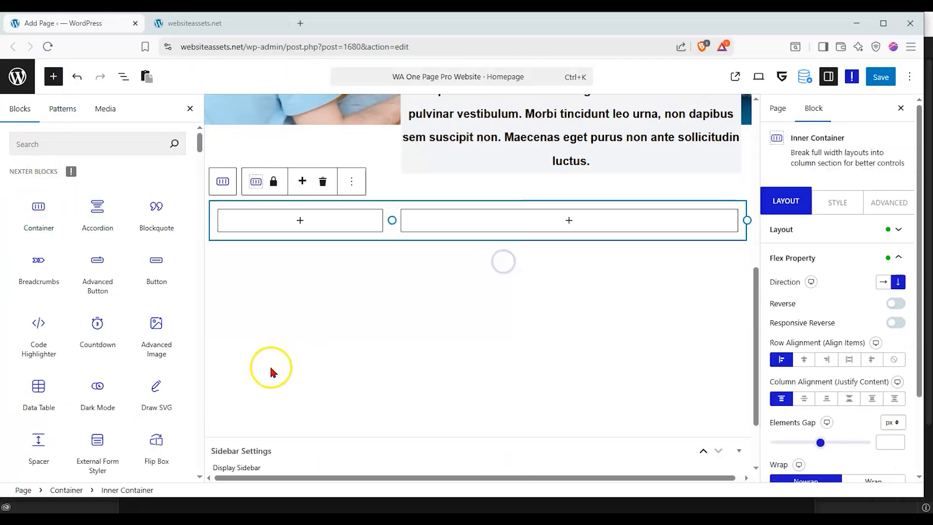
- Add a Heading block to the new container's narrow column with the text "My personal achievements:"
scroll(131, 365, "down", 5)
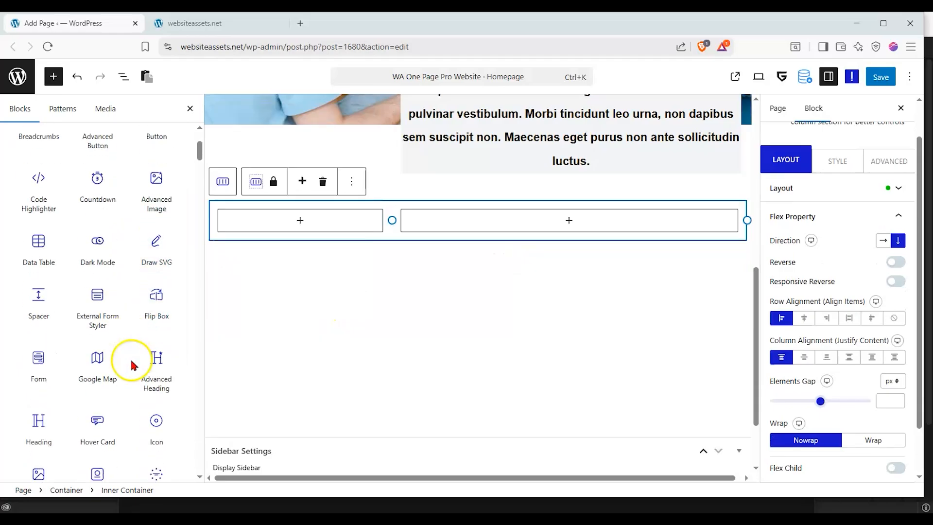
left_click_drag(51, 360, 335, 230)
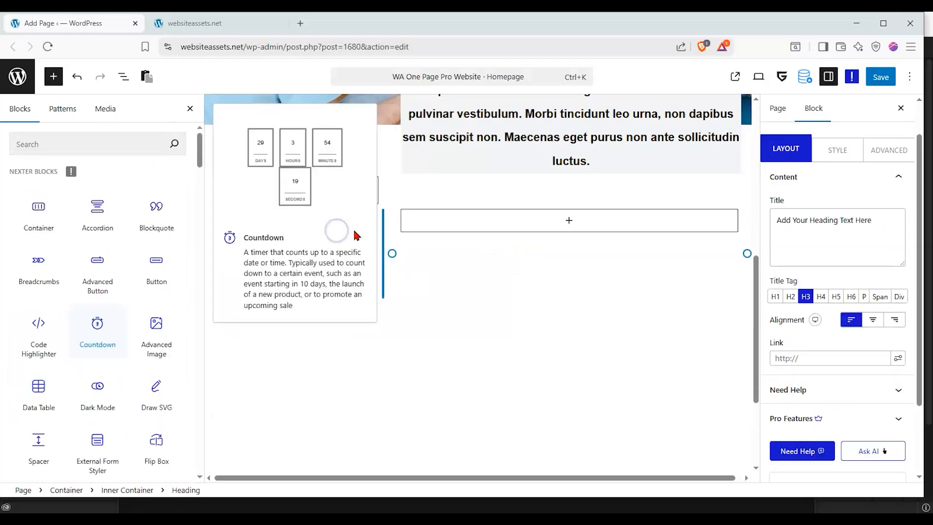
left_click(249, 239)
key("ctrl+a")
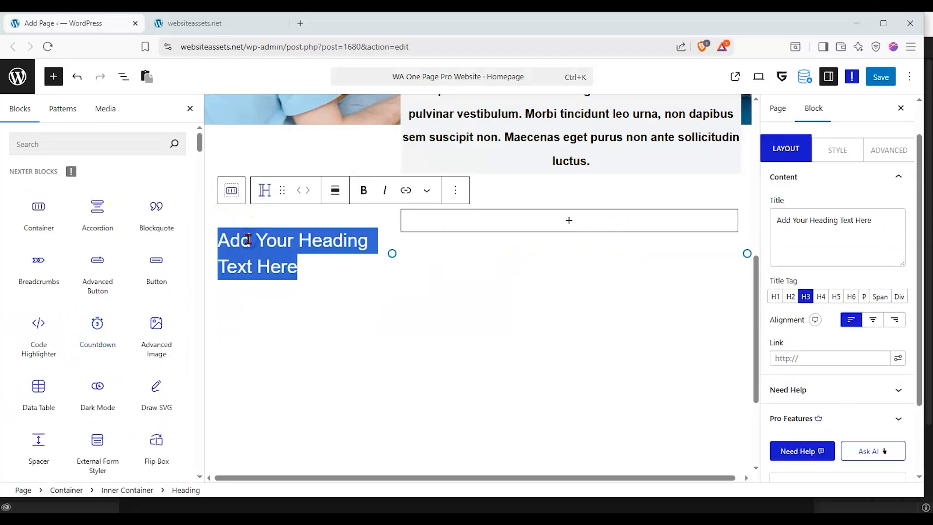
type("My")
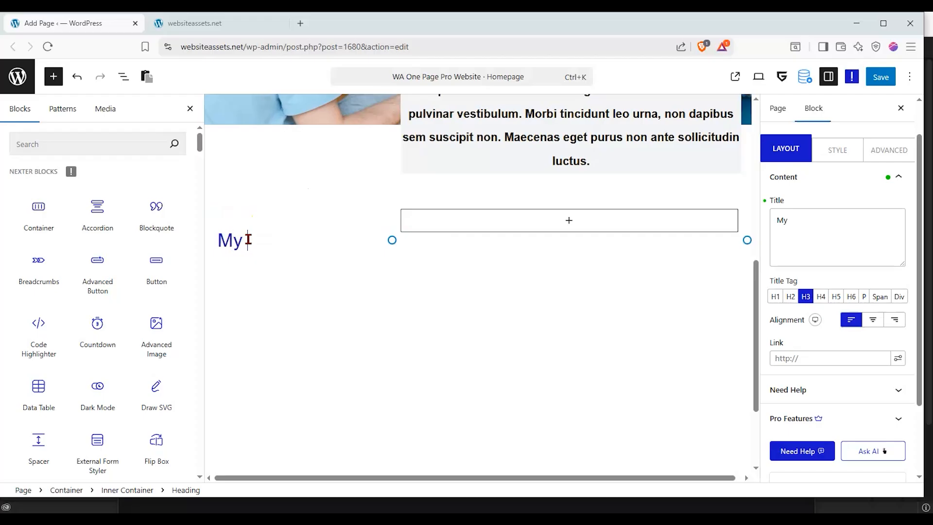
type(" personal achioeve")
key("BackSpace")
key("BackSpace")
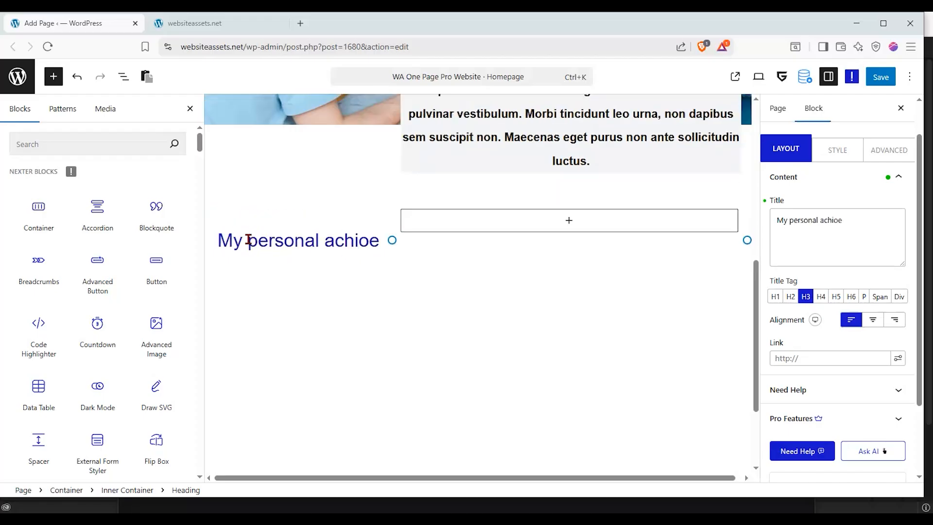
type("evements:")
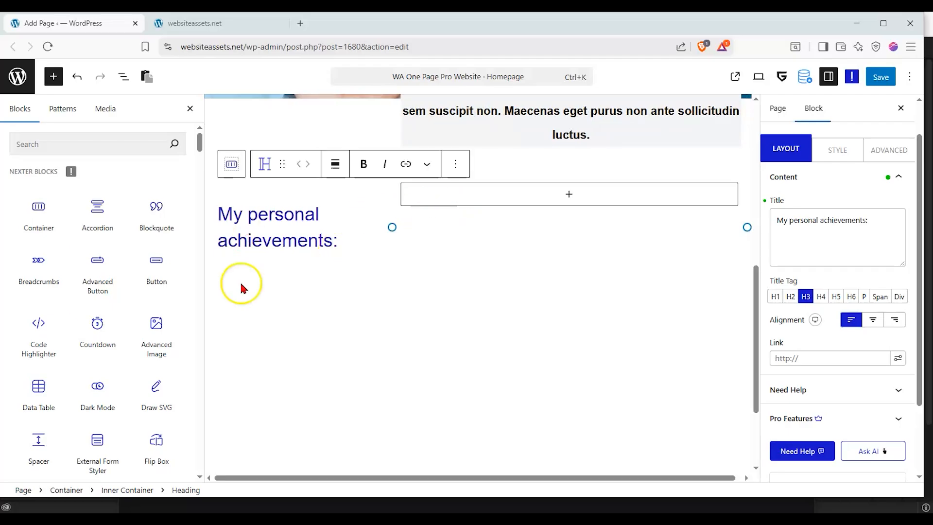
- Place a Stylish List block in the new container's wide column and add a fourth list item
scroll(90, 296, "down", 5)
scroll(93, 294, "down", 5)
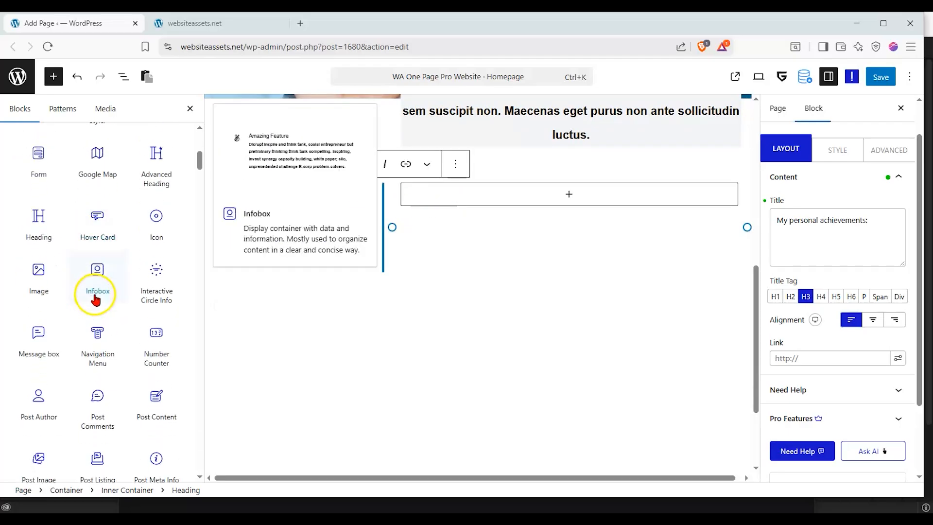
scroll(95, 291, "down", 3)
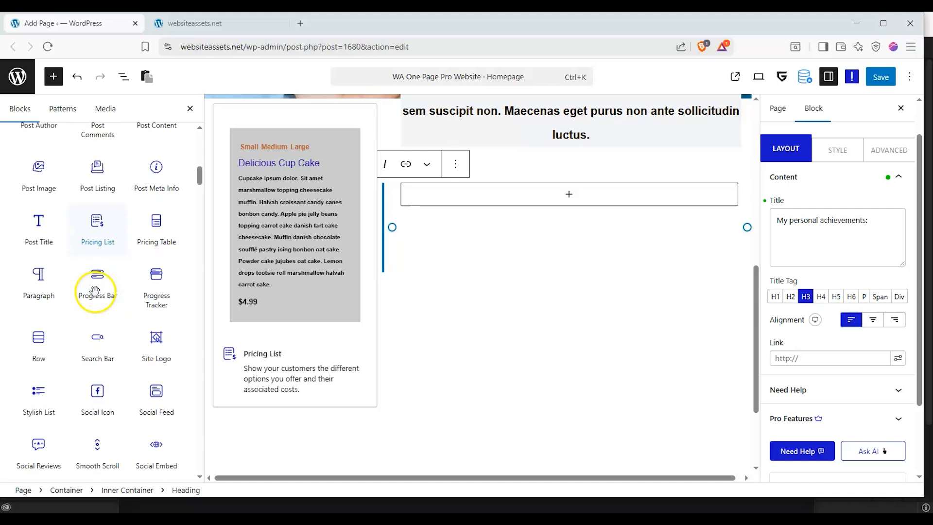
left_click(49, 286)
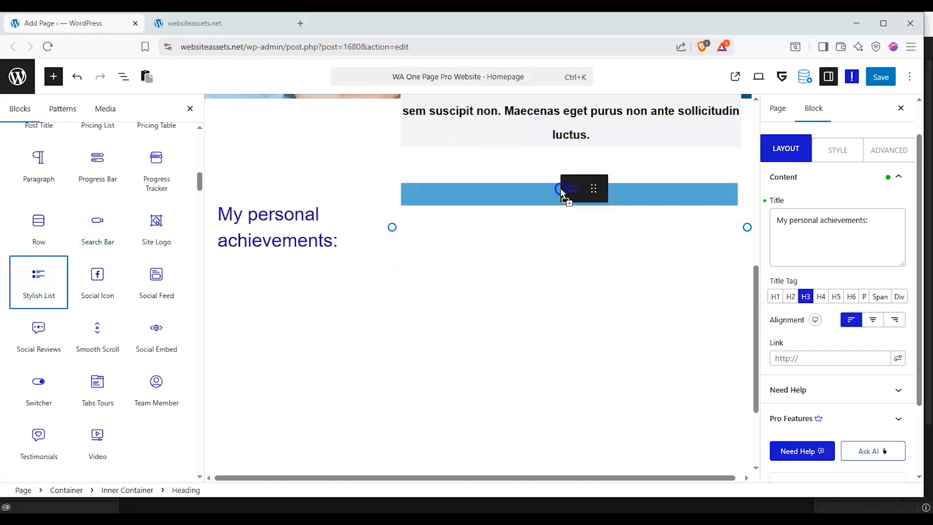
left_click(507, 243)
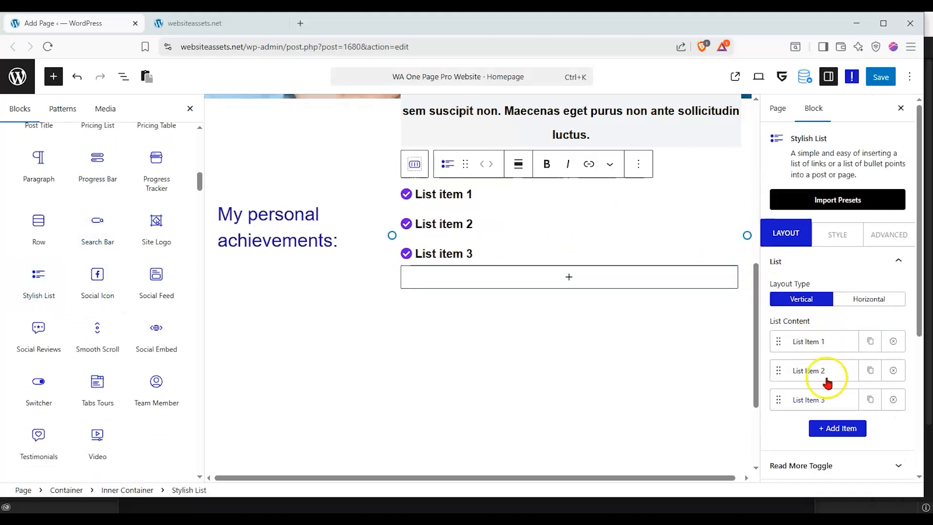
left_click(831, 428)
- Change the first list item's text to "Highschool" and the second item's text to "University"
left_click(818, 341)
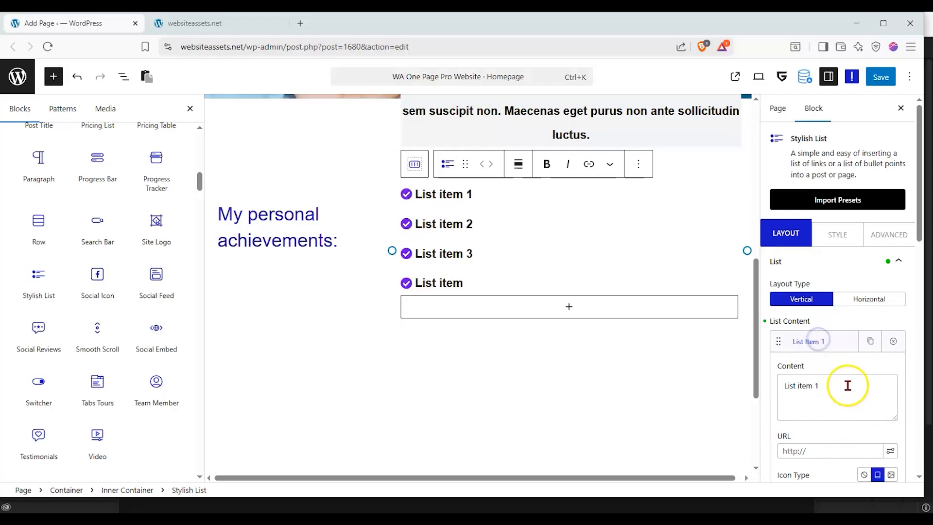
left_click_drag(847, 385, 657, 366)
type("Highschool")
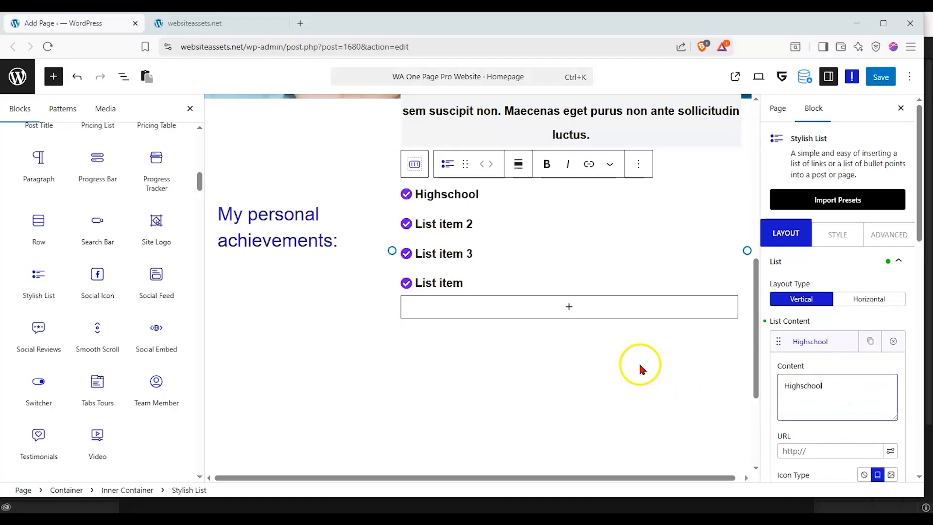
left_click(819, 343)
left_click(818, 371)
left_click_drag(841, 408, 735, 393)
type("University")
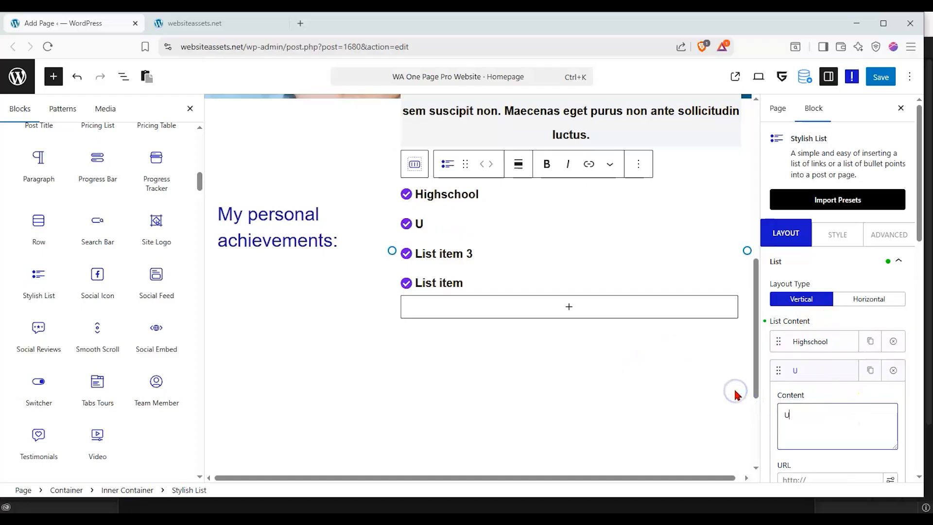
left_click(790, 369)
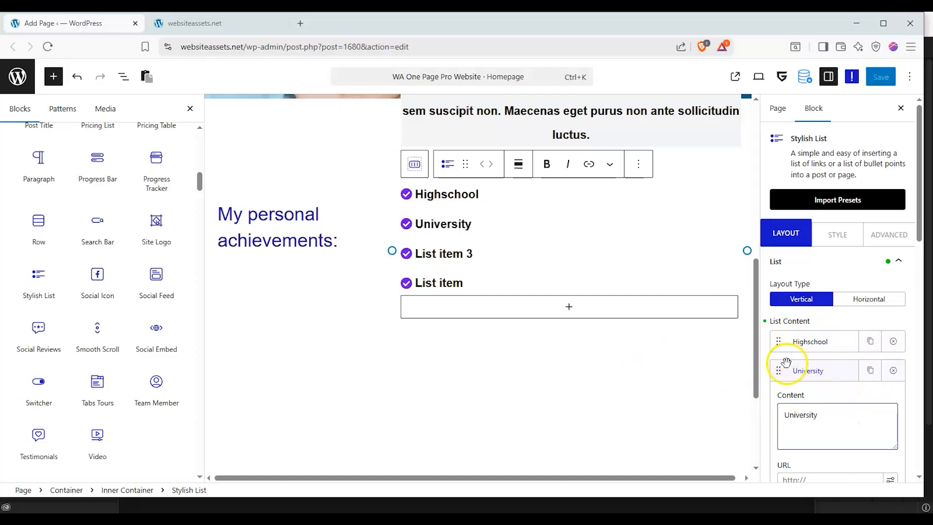
- Change the third list item's text to "Gradschool" and the fourth item's text to "Civic Action"
left_click(821, 418)
left_click(813, 400)
left_click_drag(829, 442, 726, 437)
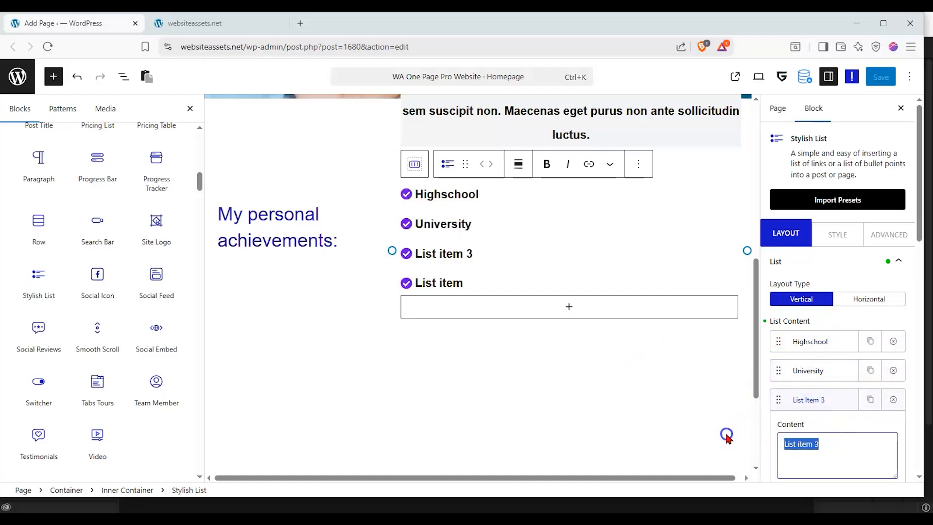
type("Gradschoo")
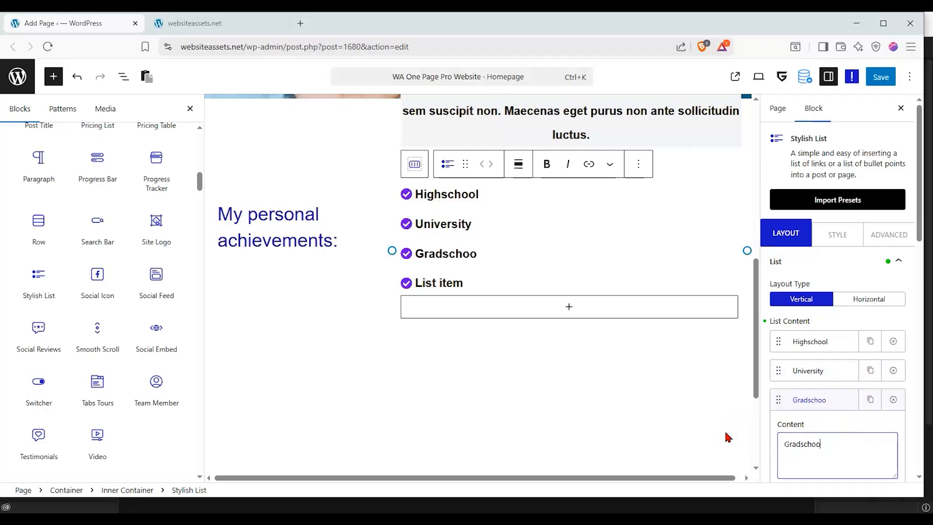
left_click(791, 398)
left_click(802, 439)
left_click(800, 436)
left_click_drag(823, 473, 754, 474)
type("Civic Action")
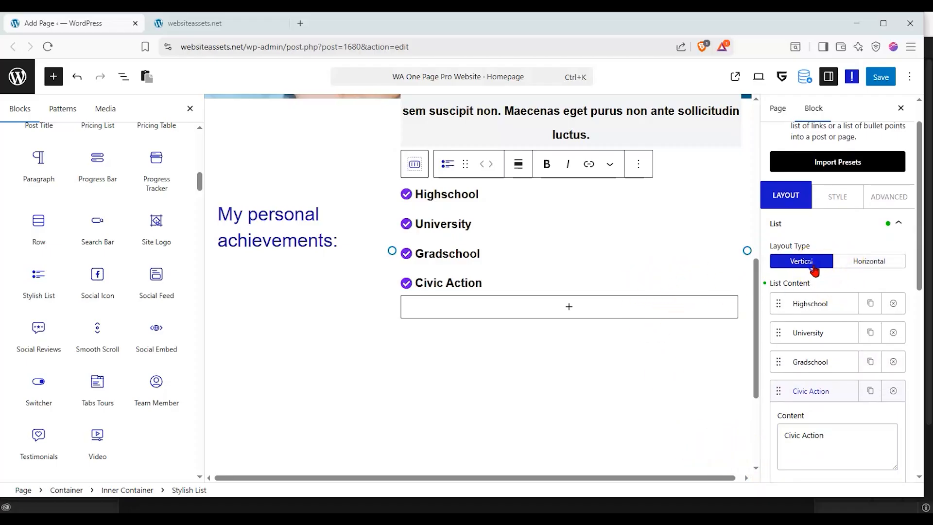
left_click(809, 262)
scroll(472, 308, "up", 5)
scroll(469, 305, "down", 4)
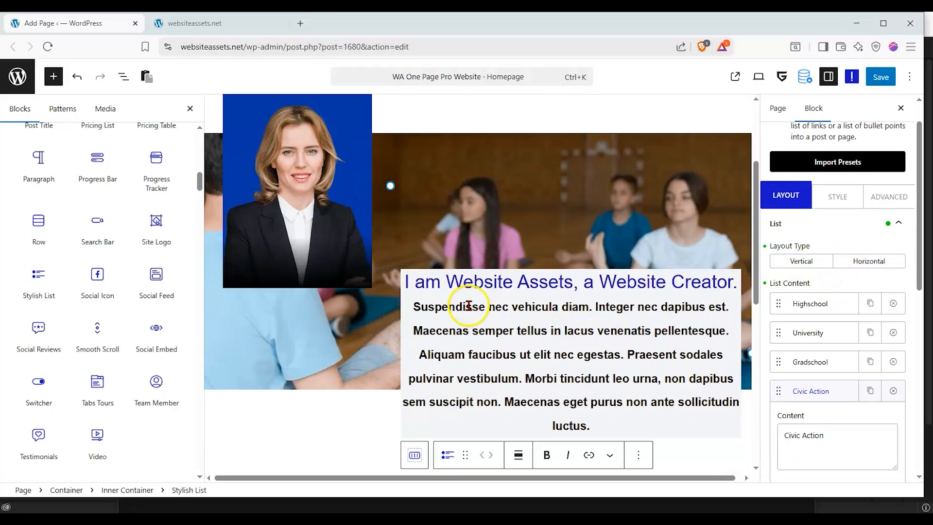
left_click(320, 324)
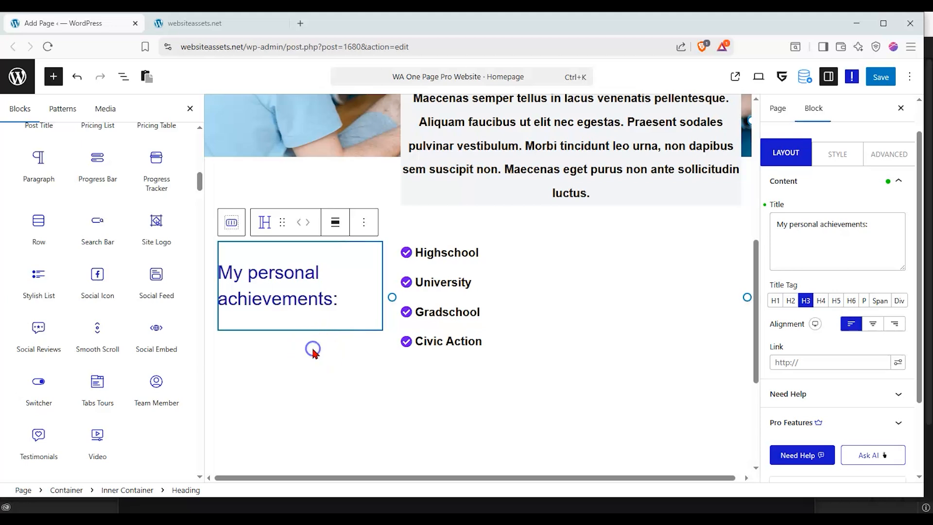
left_click(313, 350)
left_click(356, 370)
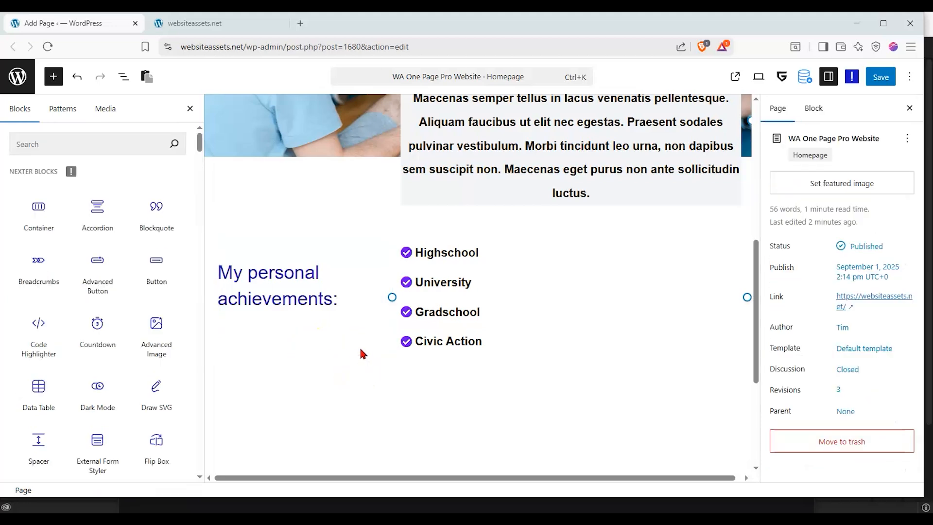
scroll(362, 351, "down", 1)
scroll(362, 350, "up", 2)
- Center both the row alignment and the column alignment of the inner container holding the "My personal achievements:" heading
left_click(407, 321)
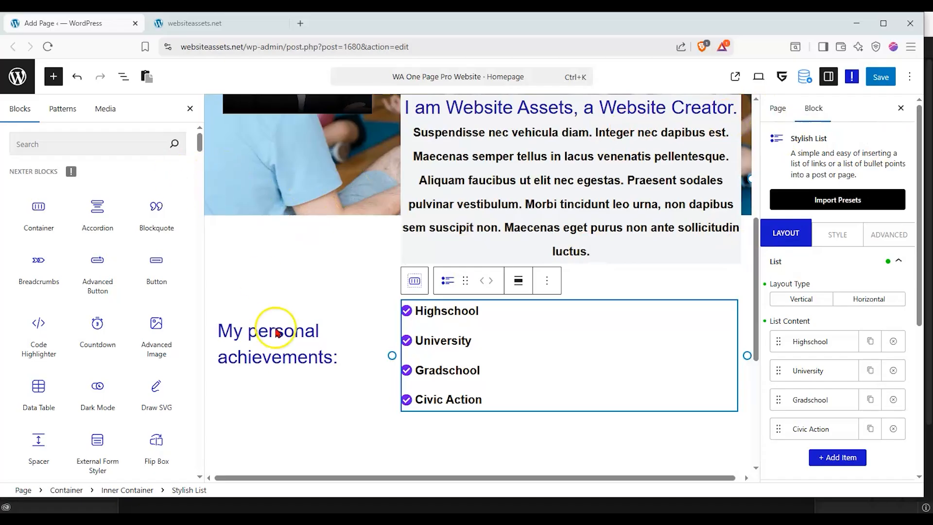
left_click(276, 333)
left_click(227, 281)
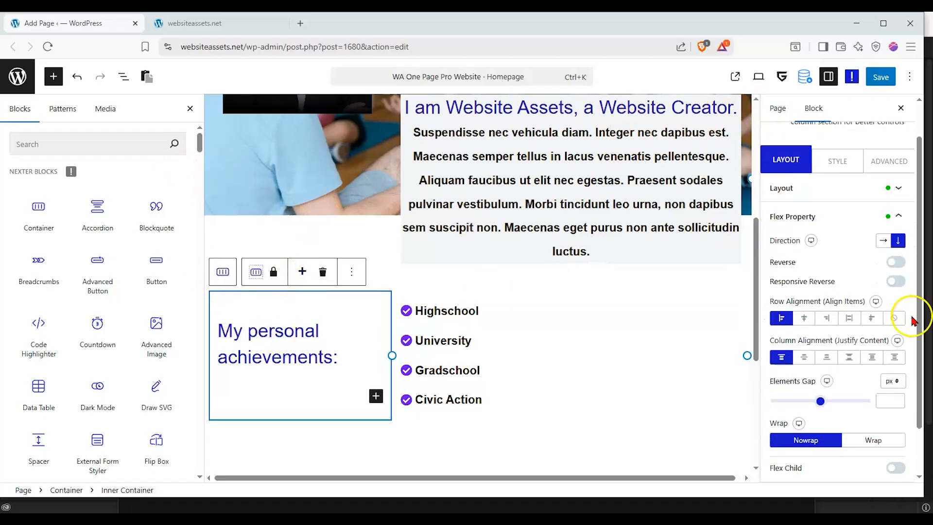
left_click(804, 318)
left_click(804, 357)
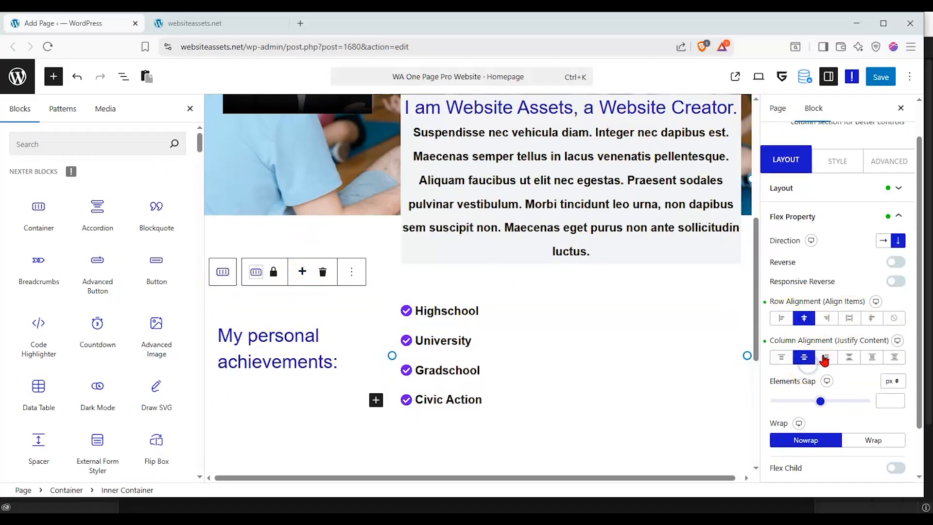
- Center-align the items of the Stylish List block through its list style settings
left_click(430, 334)
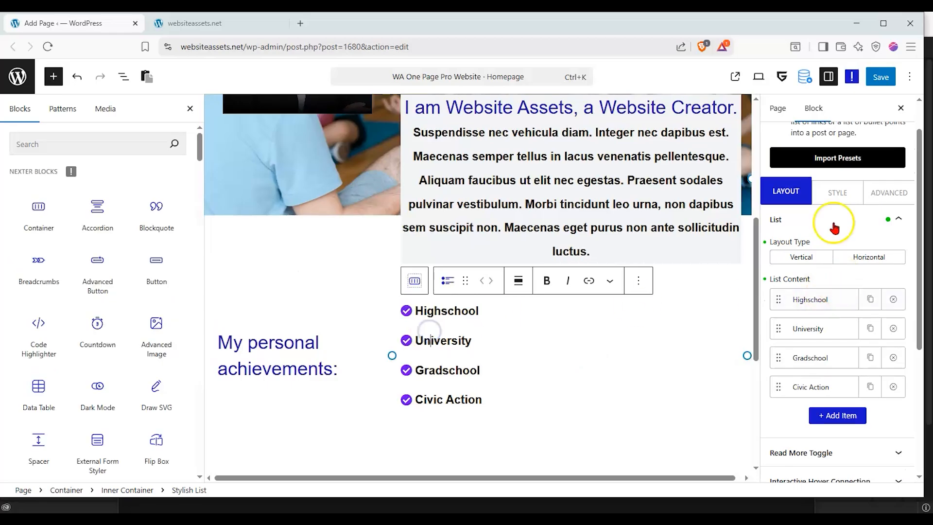
left_click(837, 192)
left_click(820, 306)
scroll(624, 320, "up", 2)
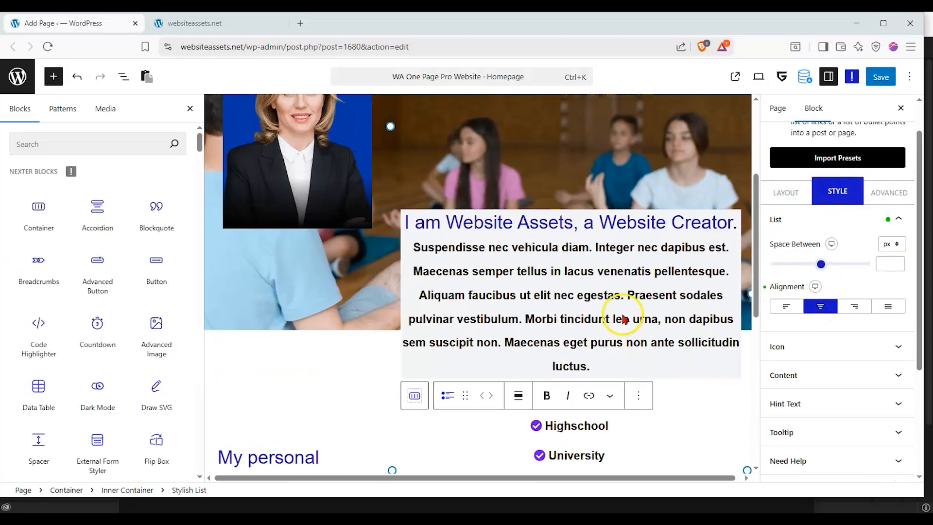
scroll(623, 319, "up", 2)
scroll(525, 233, "down", 5)
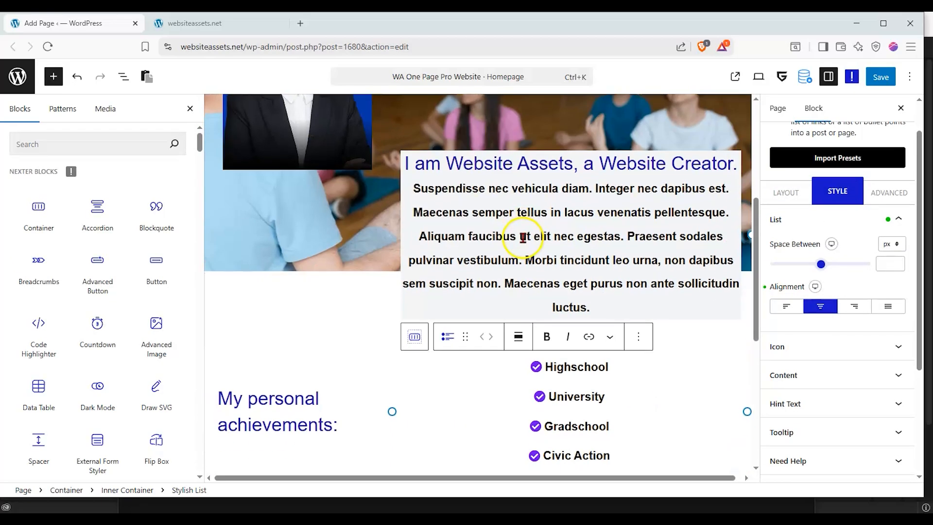
- Center-align the "My personal achievements:" heading text and save the page
left_click(314, 299)
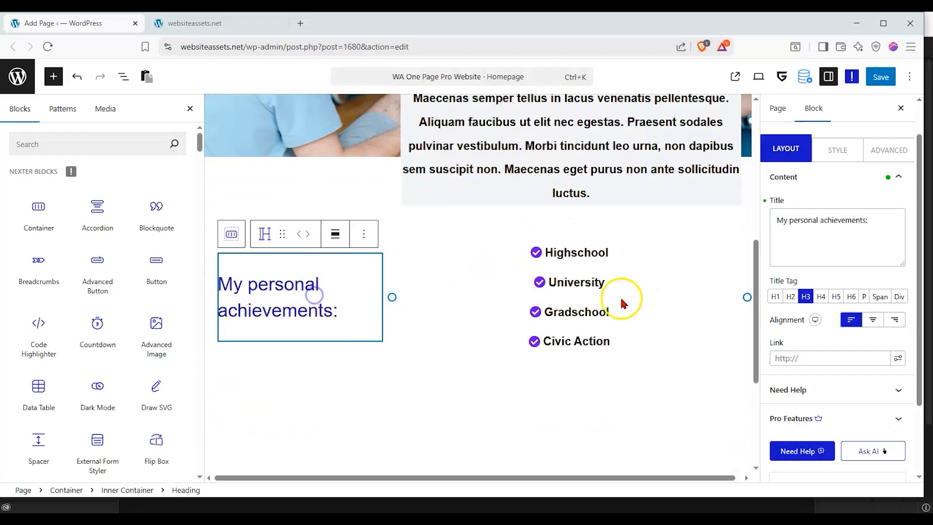
left_click(873, 320)
left_click(880, 76)
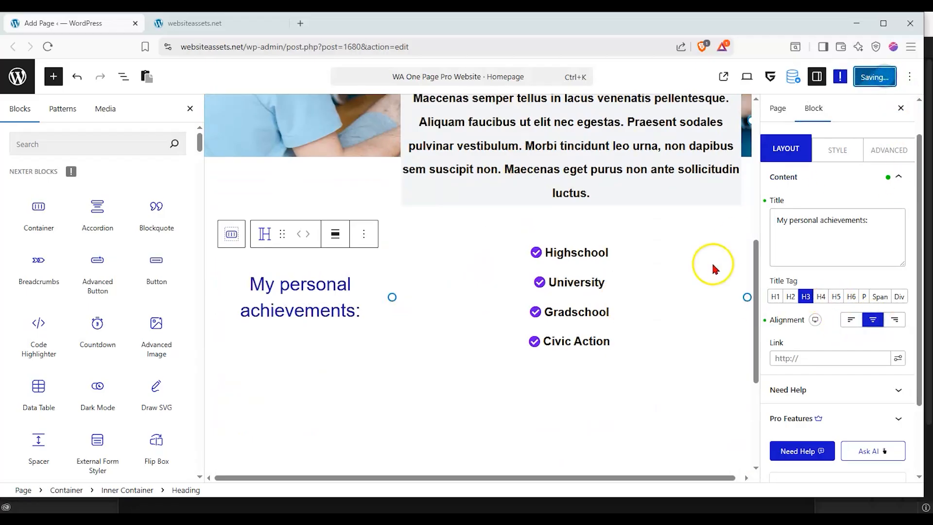
left_click(175, 24)
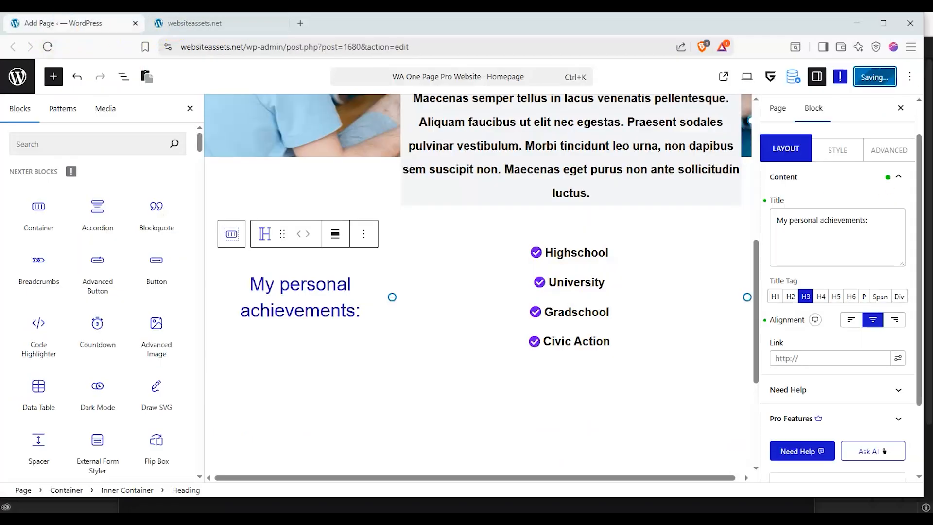
left_click(63, 23)
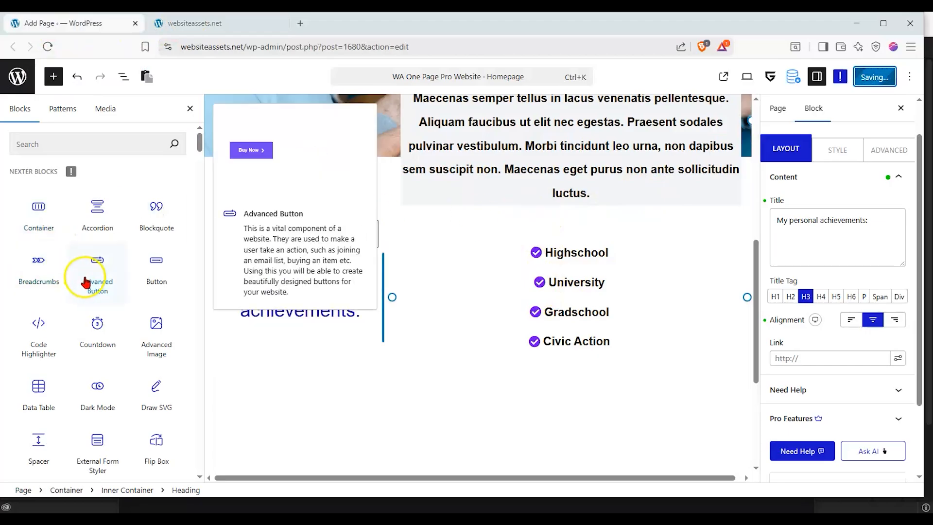
scroll(94, 271, "down", 1)
scroll(99, 356, "down", 2)
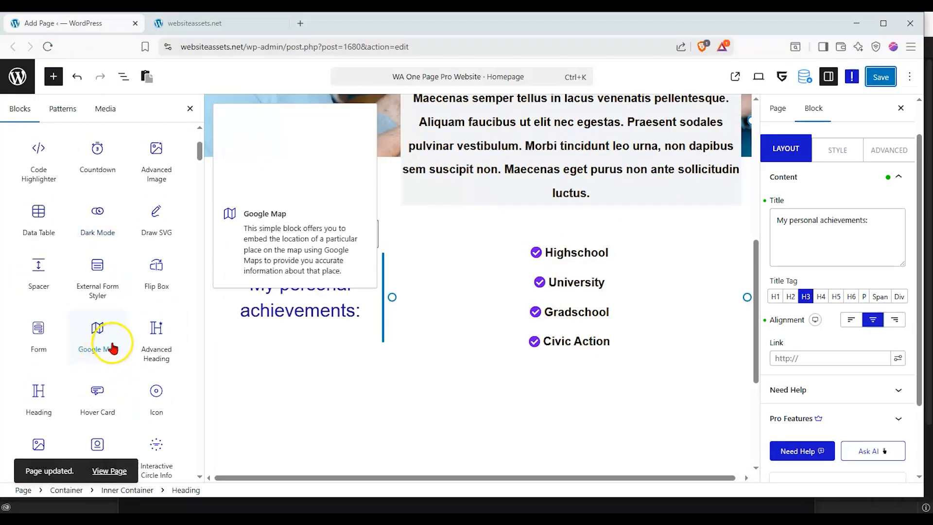
scroll(142, 296, "up", 3)
- Reload the live homepage and examine how the personal achievements section looks below the intro
left_click(210, 34)
left_click(47, 47)
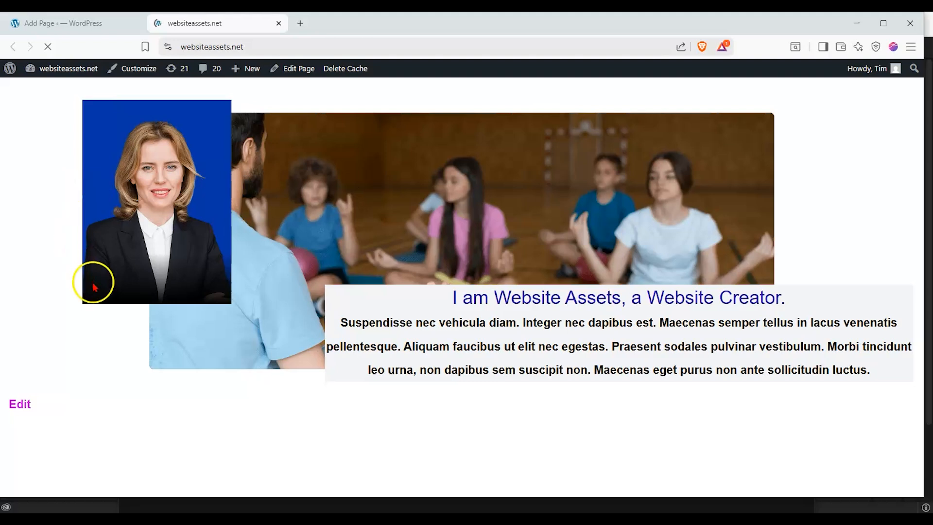
scroll(94, 288, "down", 1)
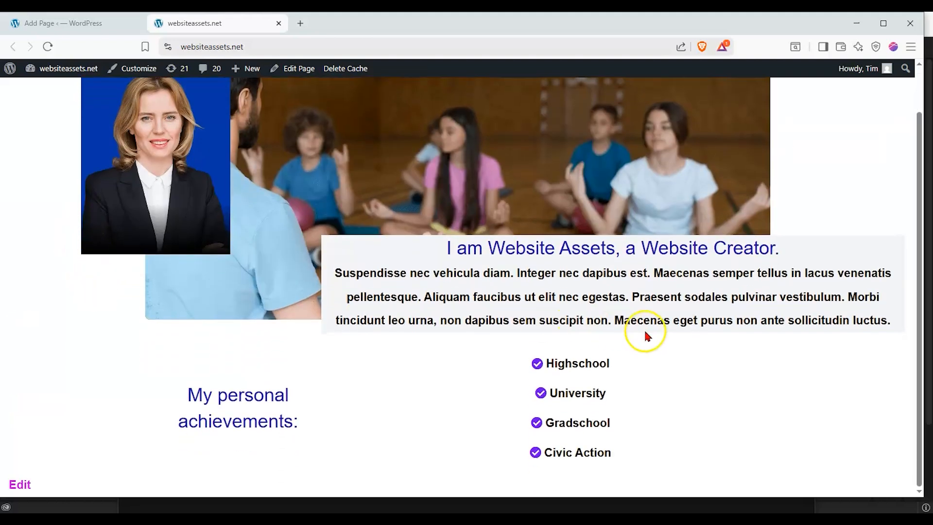
scroll(334, 345, "up", 1)
scroll(334, 346, "down", 1)
scroll(333, 345, "up", 1)
- Return to the page editor and add a Heading block below the achievements container with the text "Services I offer:"
left_click(71, 22)
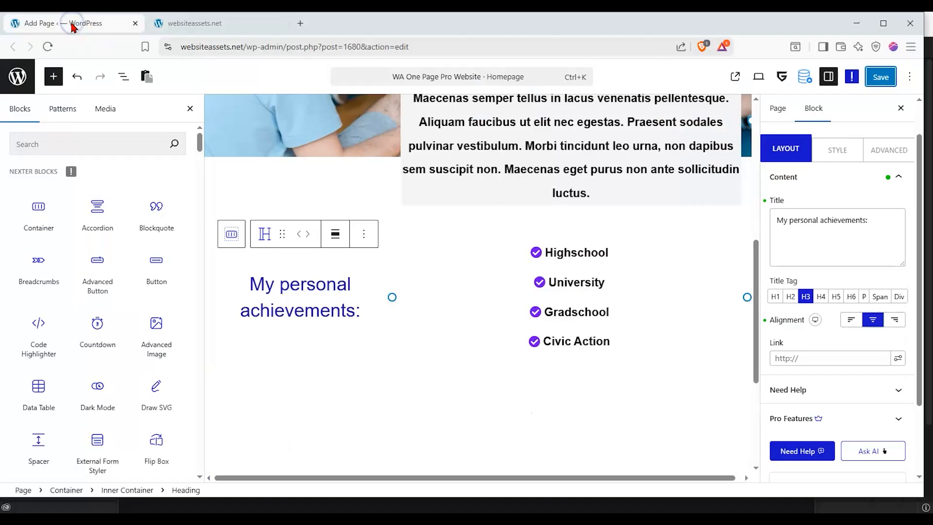
scroll(97, 287, "down", 5)
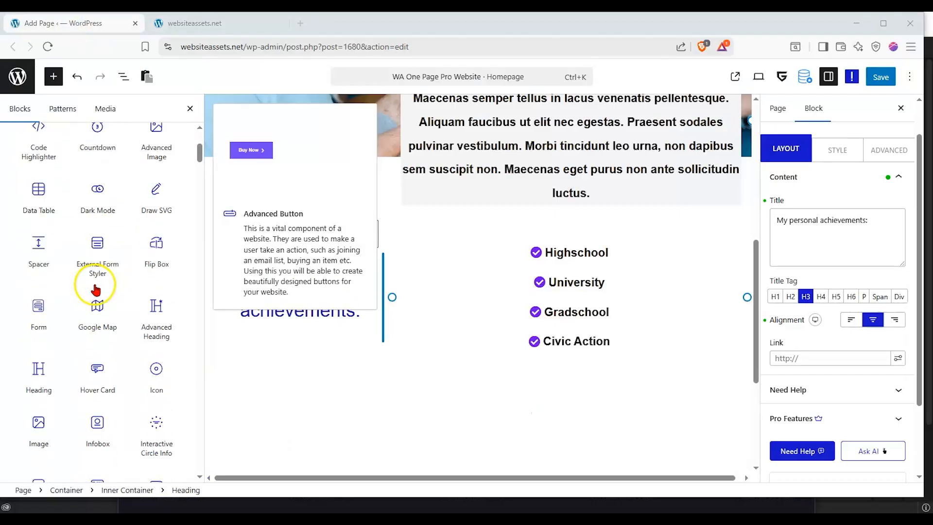
left_click_drag(41, 328, 503, 375)
left_click(382, 380)
left_click_drag(878, 226, 606, 198)
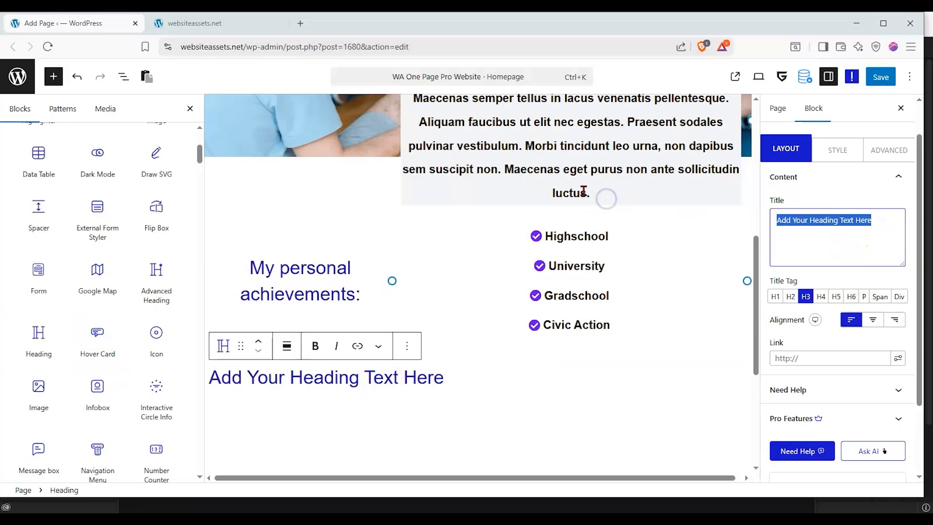
type("Services I offer:")
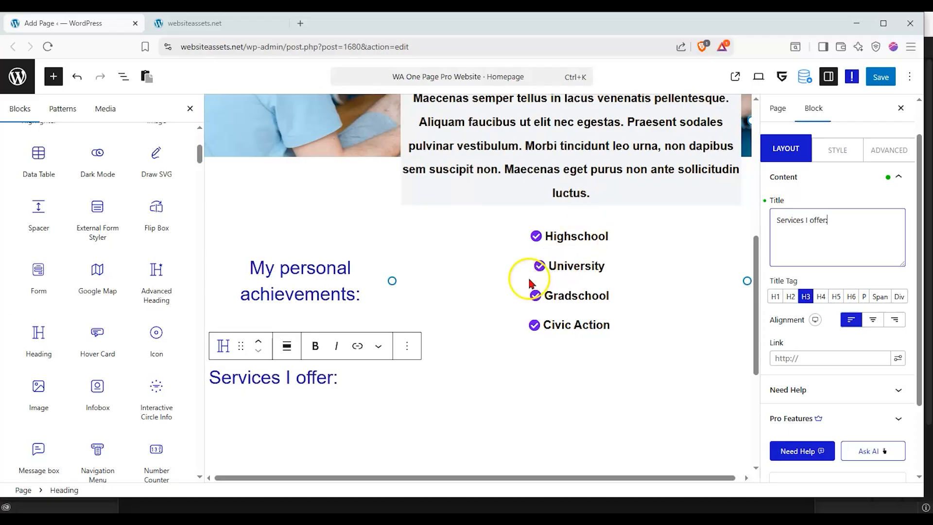
- Set the "Services I offer:" heading's title tag to H2 and center its alignment
left_click(776, 296)
left_click(791, 297)
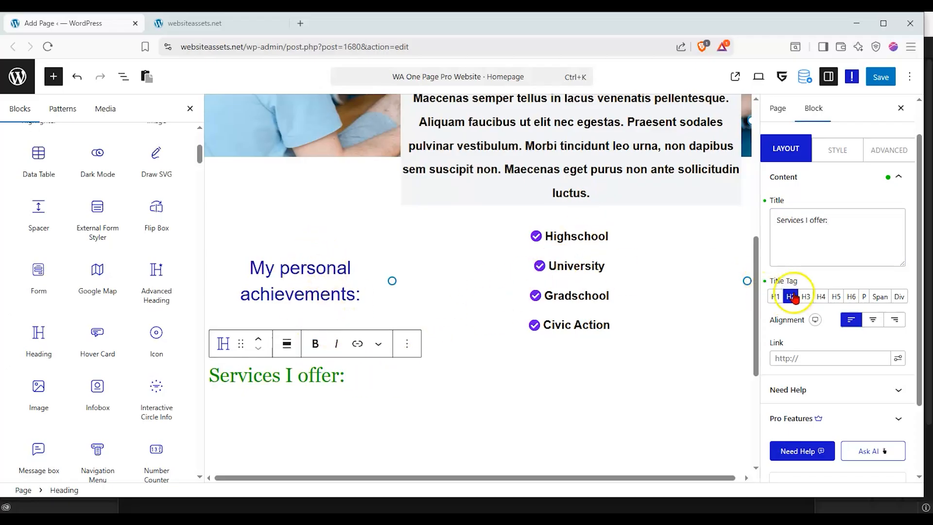
left_click(874, 319)
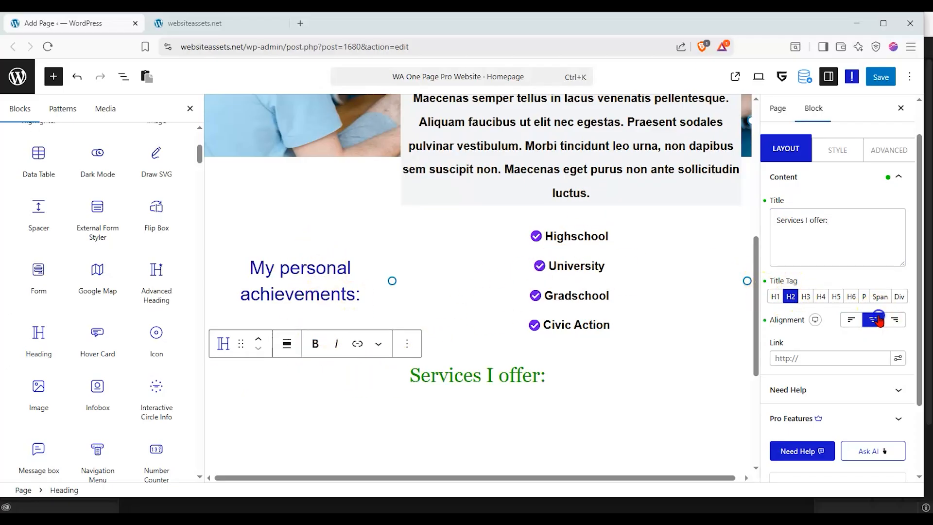
- Change the "Services I offer:" heading's typography to a sans-serif font family
left_click(840, 150)
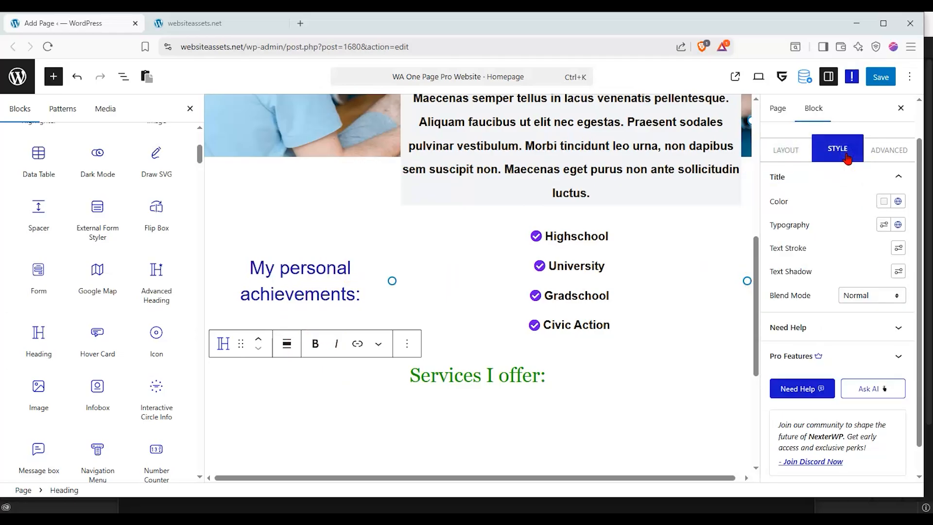
left_click(885, 225)
left_click(799, 263)
left_click(801, 265)
left_click(802, 265)
left_click(786, 393)
left_click(825, 226)
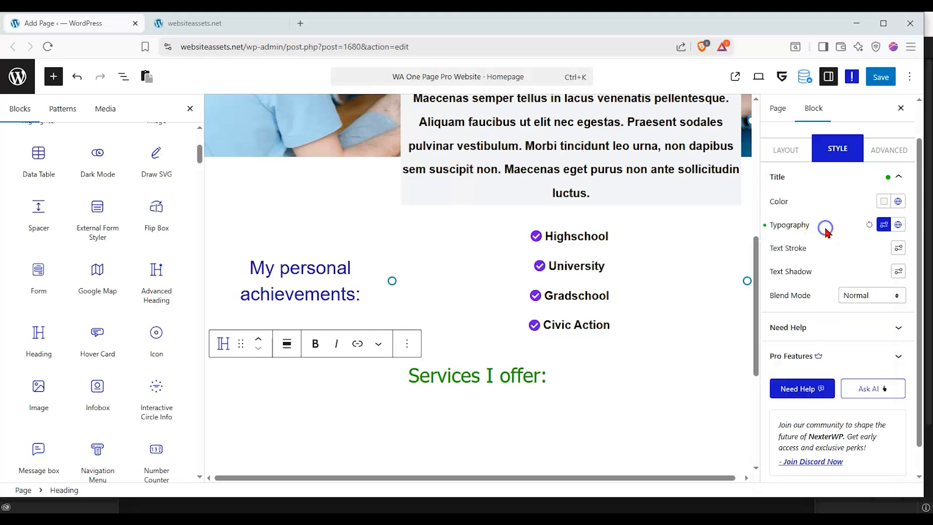
- Add a Flexbox container below the "Services I offer:" heading, using the structure with four equal columns
scroll(607, 329, "down", 2)
scroll(573, 328, "up", 1)
scroll(538, 326, "down", 1)
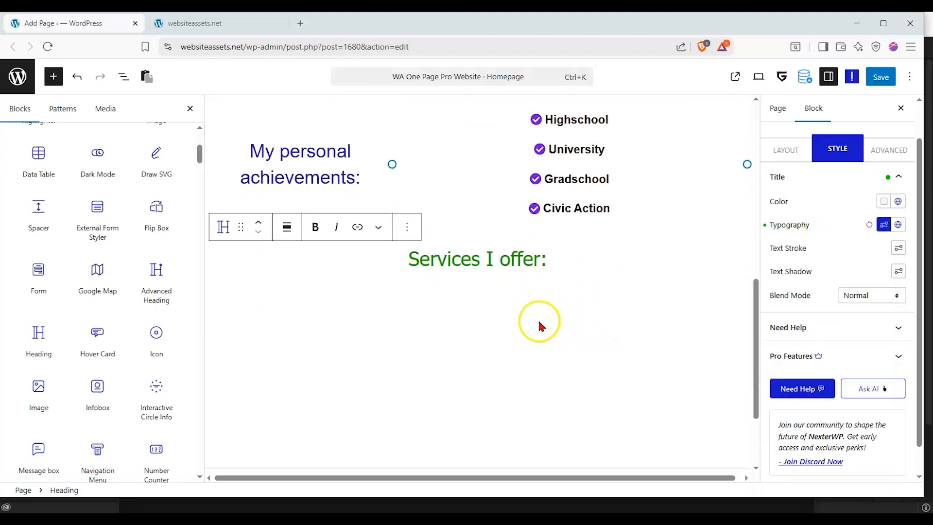
scroll(104, 343, "down", 2)
scroll(75, 277, "up", 5)
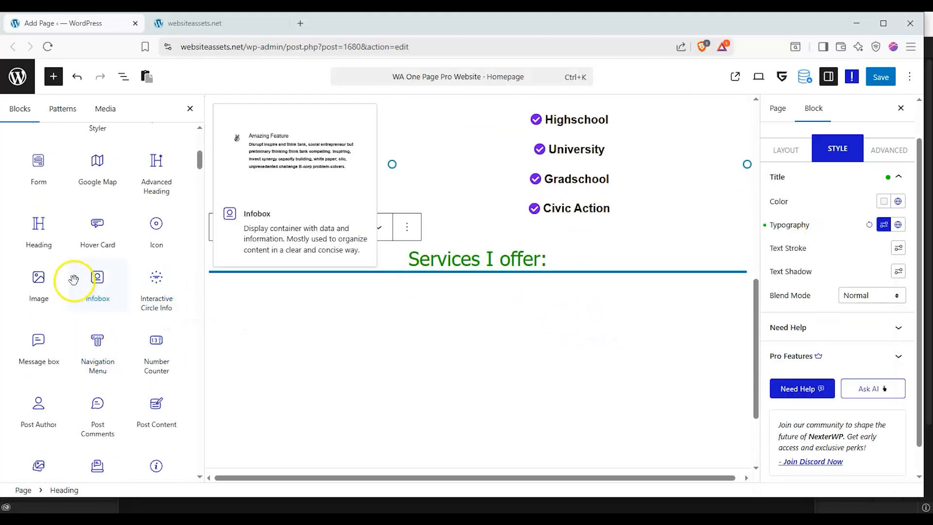
left_click_drag(56, 233, 469, 298)
left_click(515, 355)
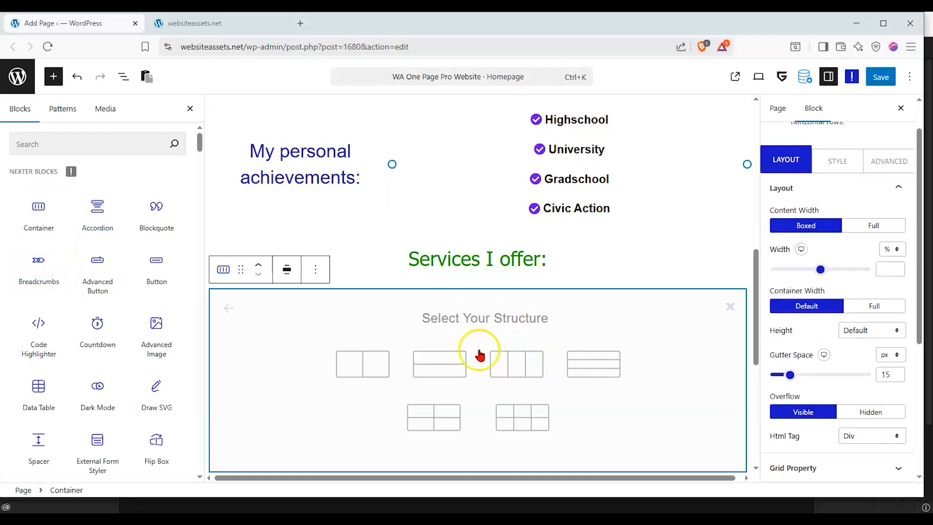
left_click(226, 311)
left_click(451, 355)
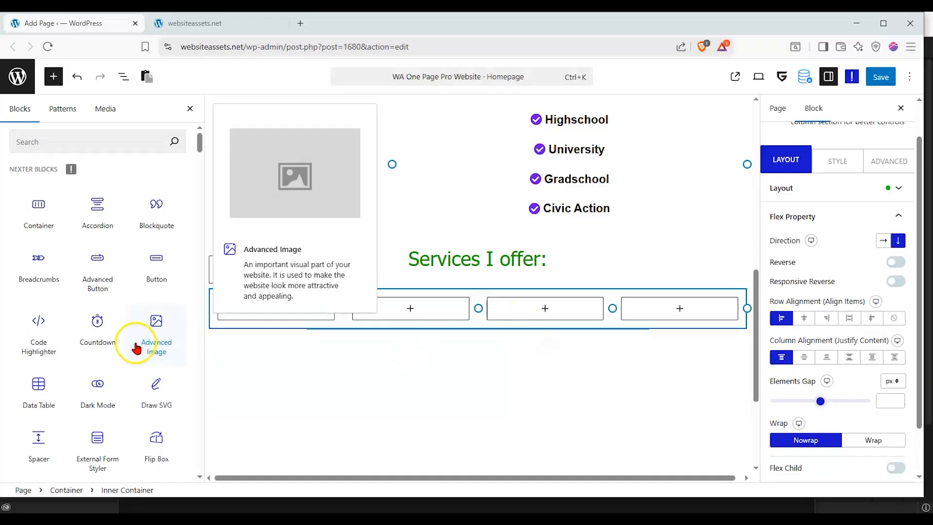
- Add a Pricing Table block to the first column of the container below the "Services I offer:" heading
scroll(131, 335, "down", 5)
scroll(129, 337, "down", 3)
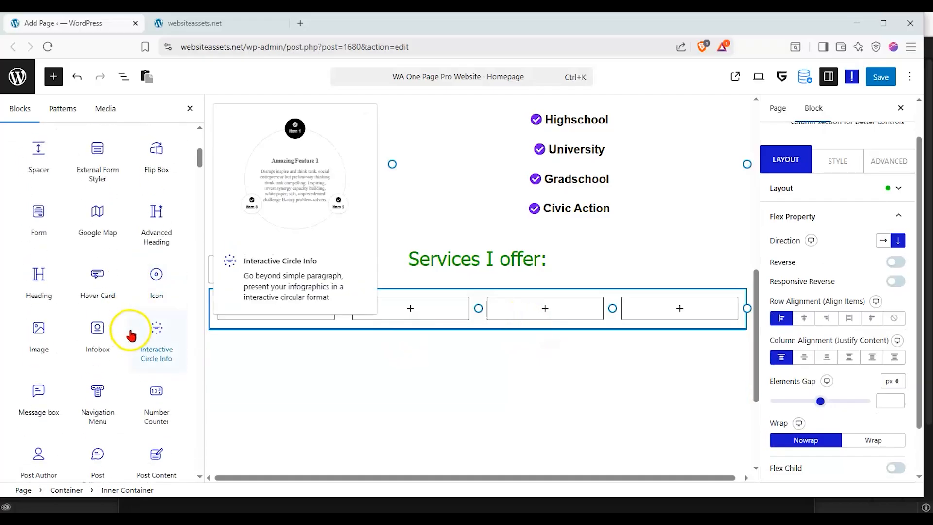
scroll(163, 409, "down", 1)
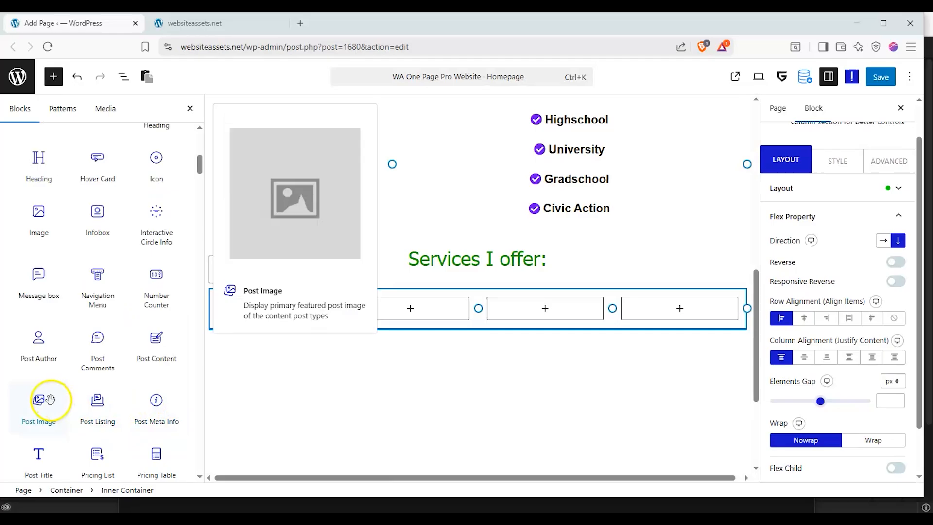
scroll(163, 229, "down", 1)
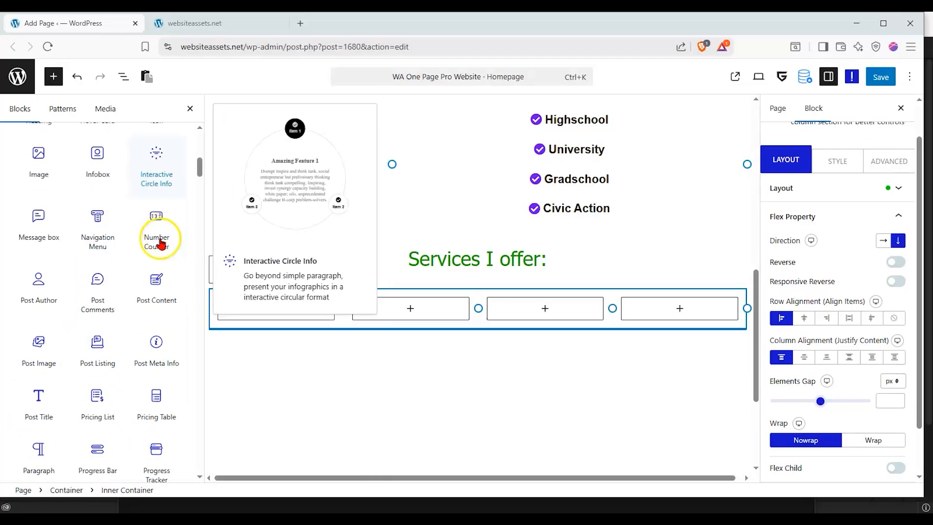
scroll(152, 398, "down", 2)
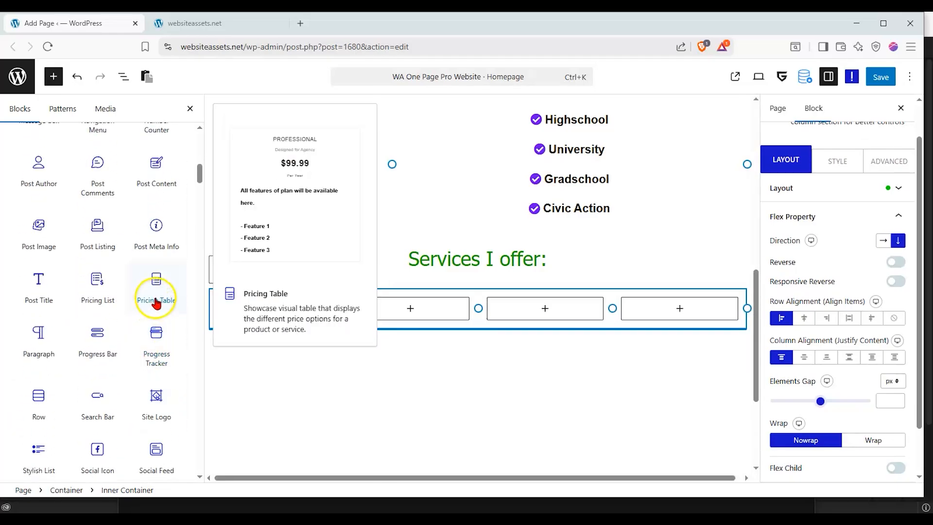
left_click_drag(159, 288, 311, 311)
left_click(258, 357)
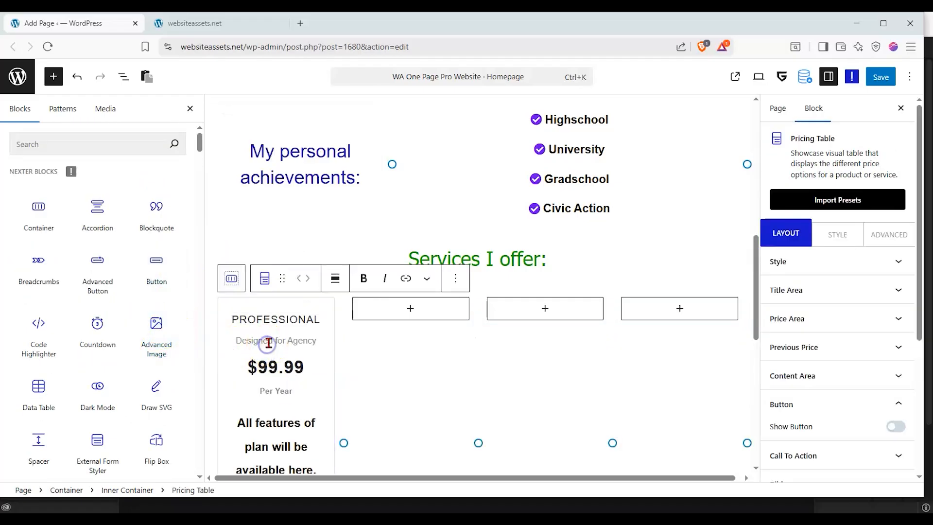
- Duplicate the first column's Pricing Table and move the copy into the second column
left_click(364, 280)
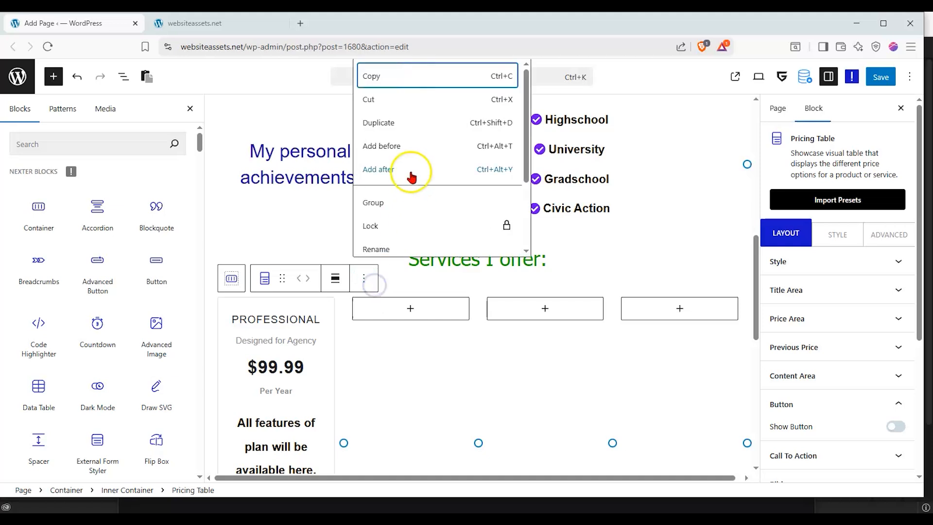
left_click(425, 131)
left_click_drag(268, 243, 406, 234)
scroll(292, 348, "up", 3)
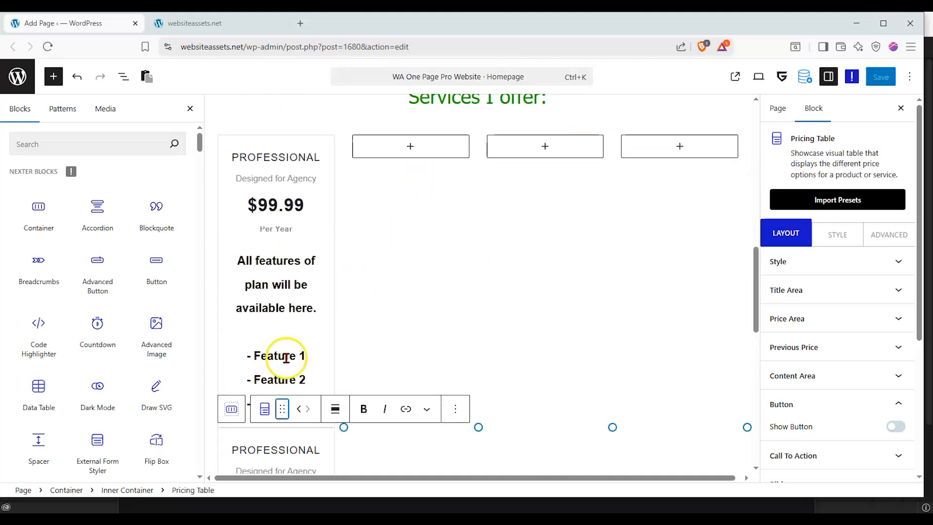
left_click_drag(284, 415, 414, 372)
scroll(415, 372, "down", 3)
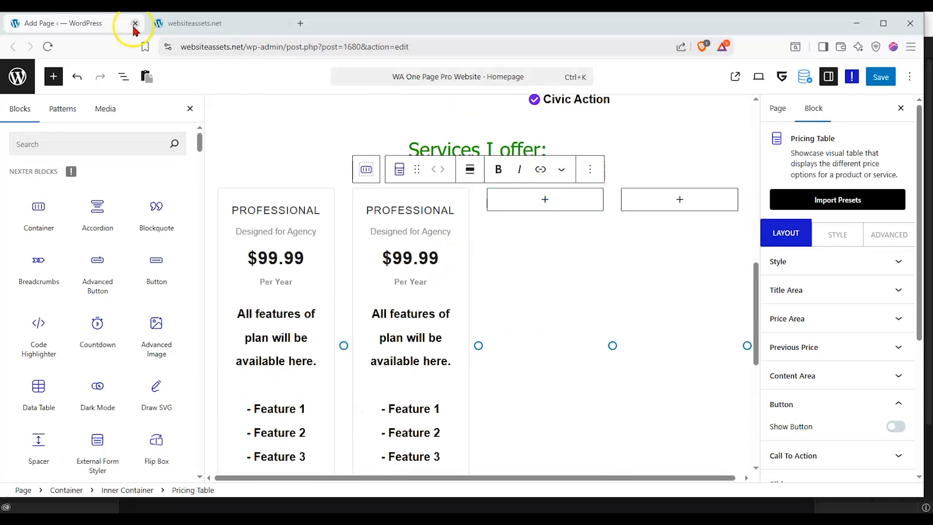
- Duplicate the second column's Pricing Table twice in the block structure and move the copies into the third and fourth columns
left_click(123, 76)
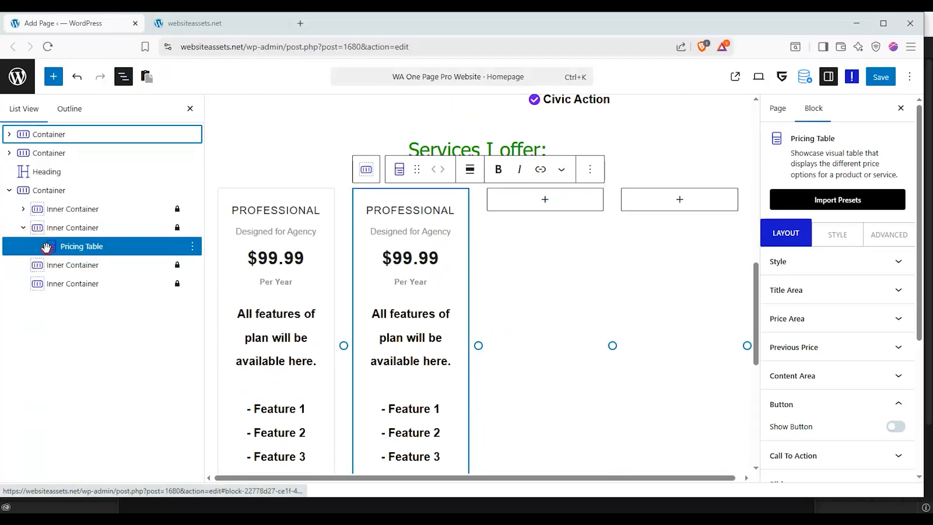
right_click(47, 247)
left_click(65, 319)
right_click(82, 269)
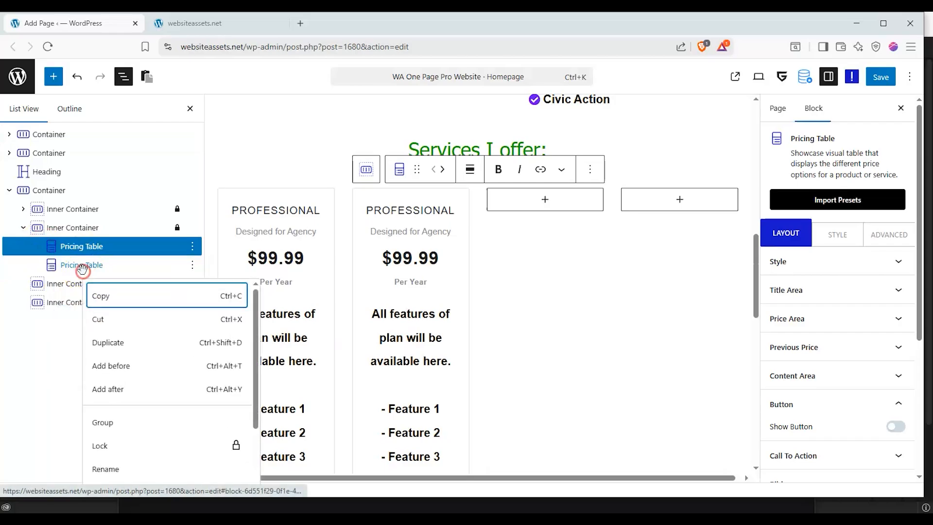
left_click(97, 342)
left_click_drag(82, 267, 77, 307)
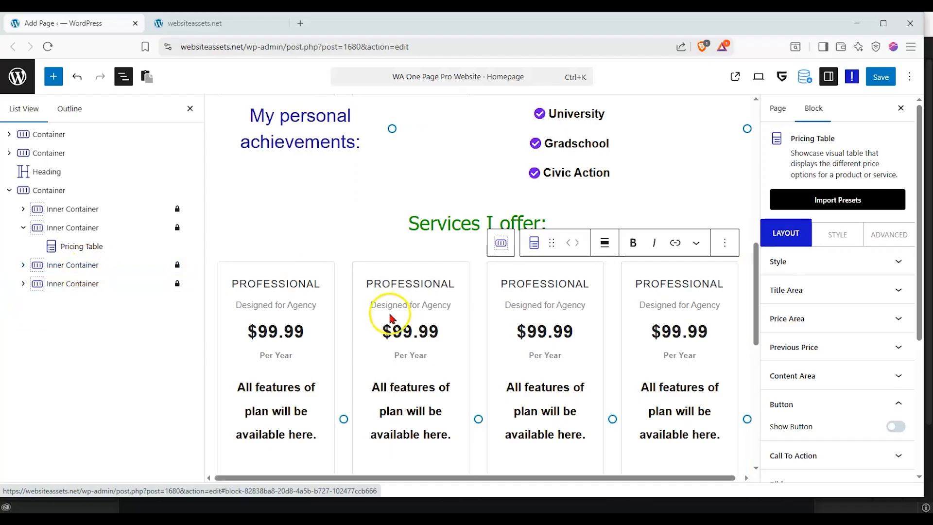
- Change the title of the first column's pricing table to "Plumbing"
scroll(387, 318, "down", 3)
scroll(384, 331, "up", 1)
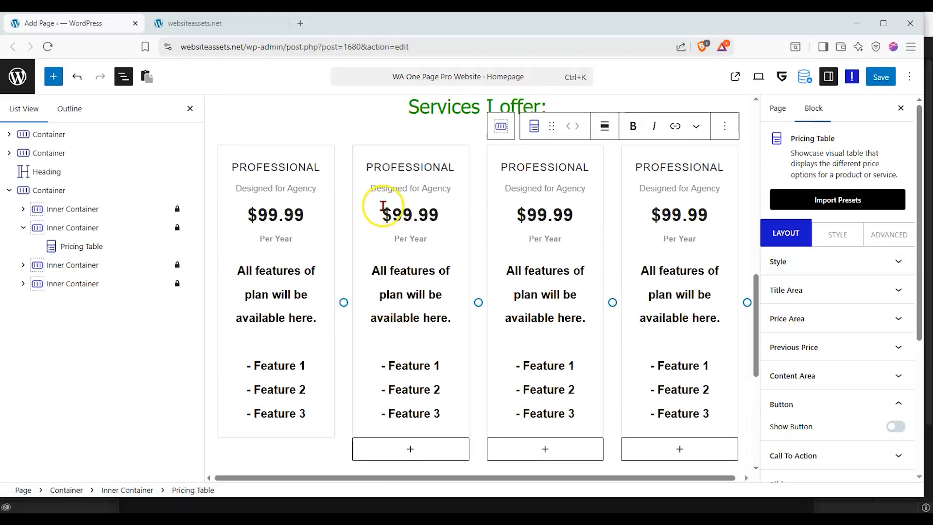
left_click(383, 207)
left_click(294, 185)
double_click(296, 166)
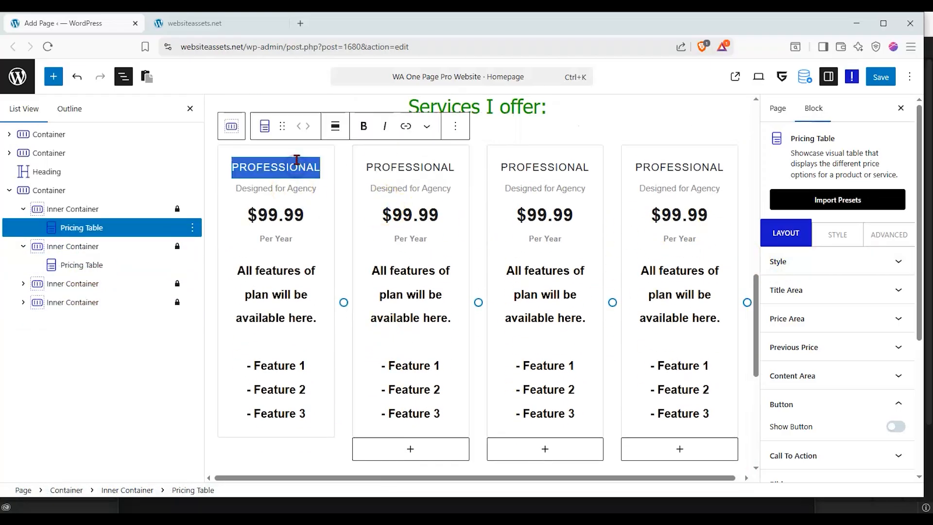
type("P")
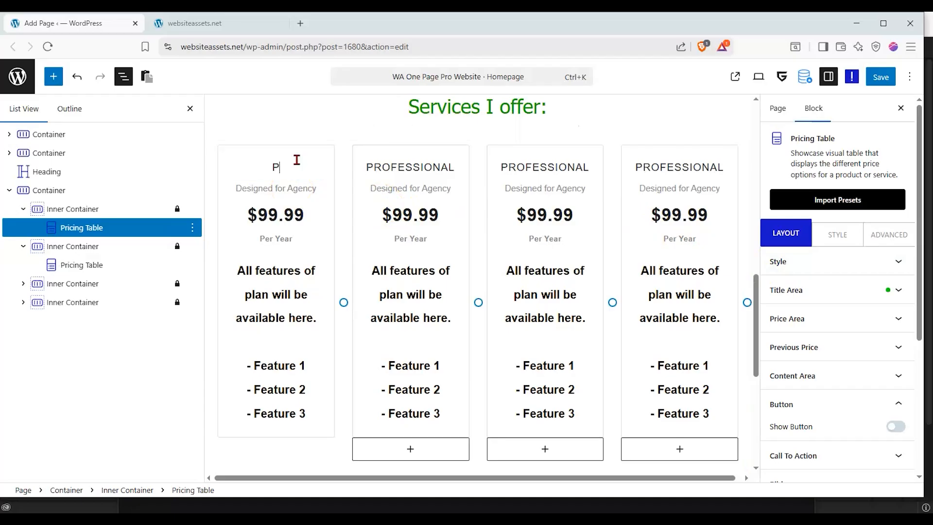
type("LUMBING")
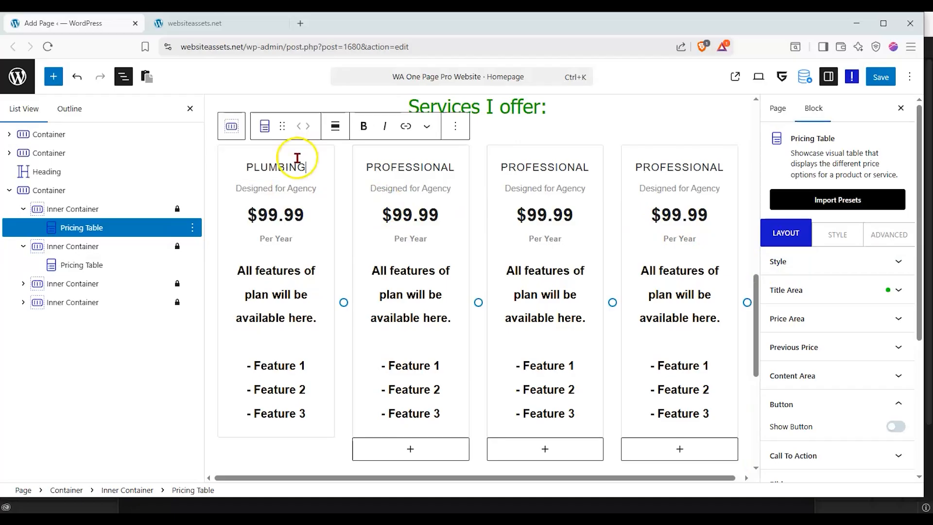
- Change the titles of the second, third and fourth pricing tables to "Electrical", "Carpentry" and "Counseling"
double_click(397, 167)
type("ELECTRICAL")
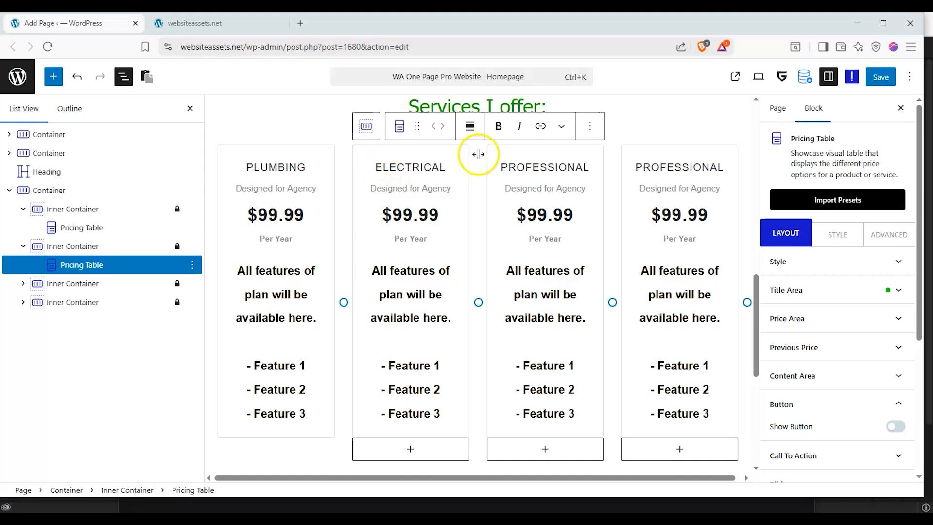
double_click(514, 163)
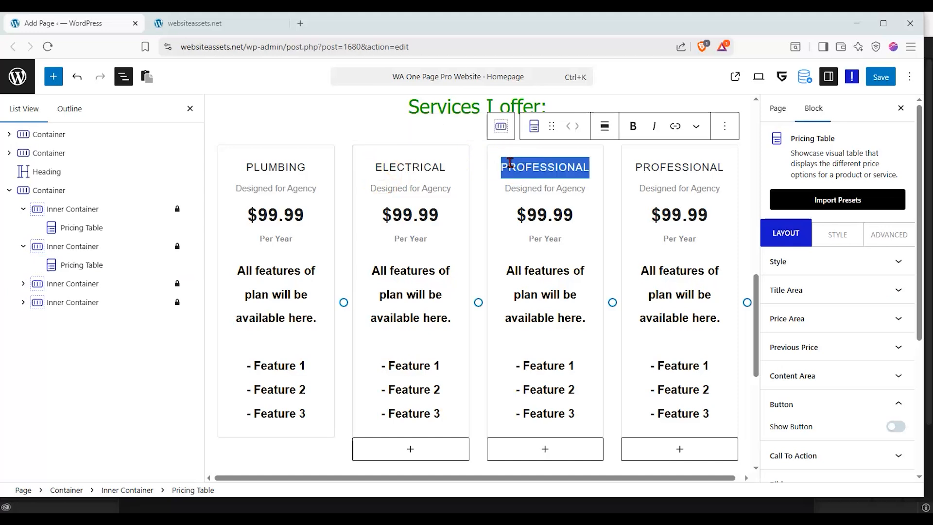
type("CARPENTRY")
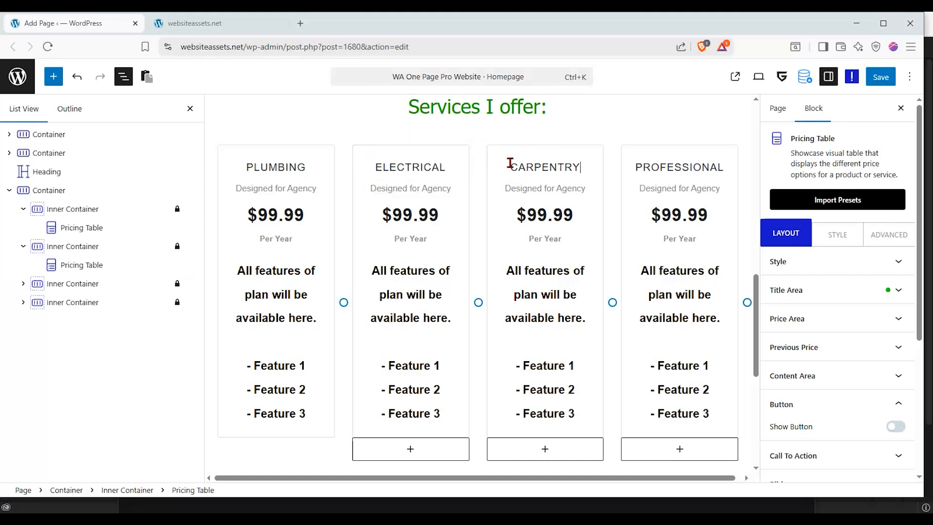
double_click(651, 165)
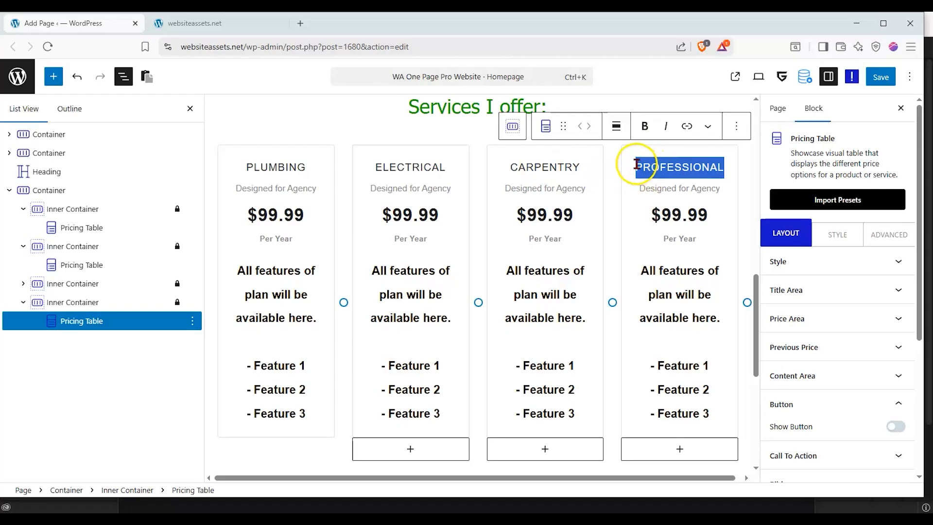
type("COUNSELING")
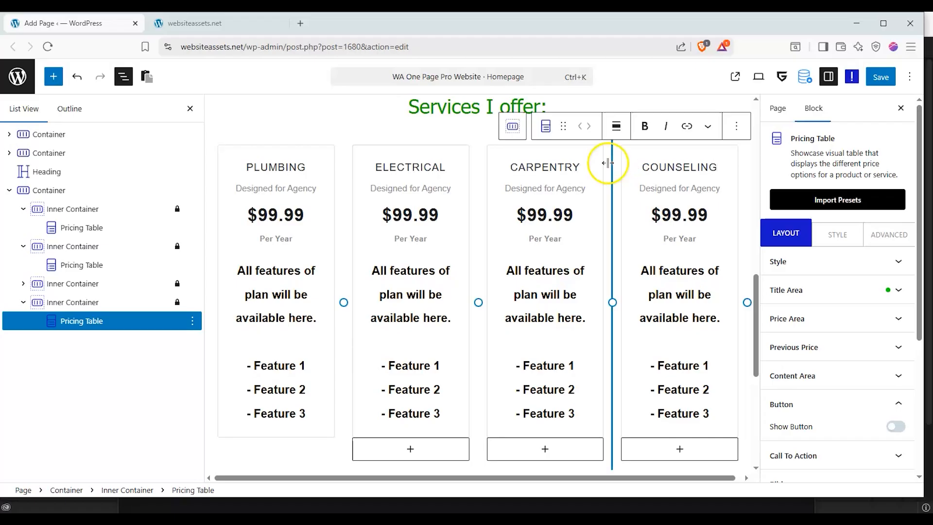
double_click(265, 217)
left_click(266, 216)
double_click(265, 217)
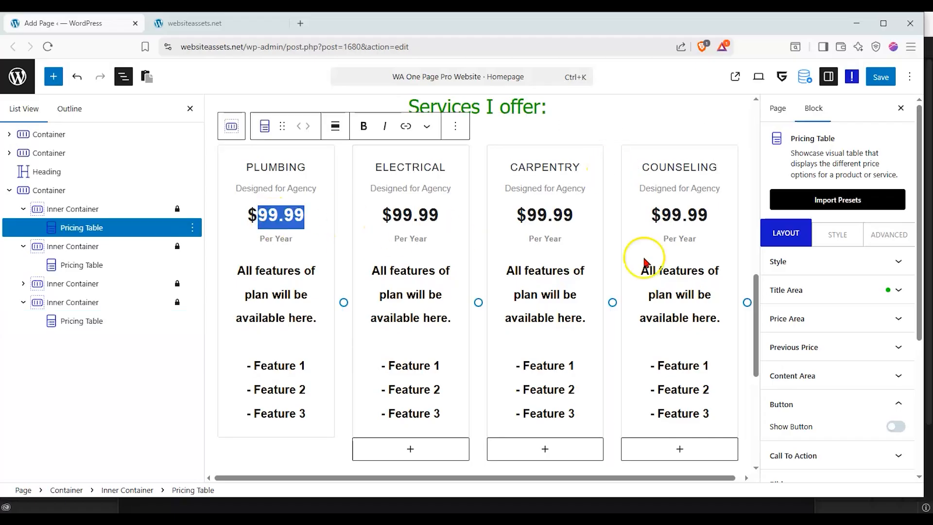
left_click(878, 294)
left_click(871, 439)
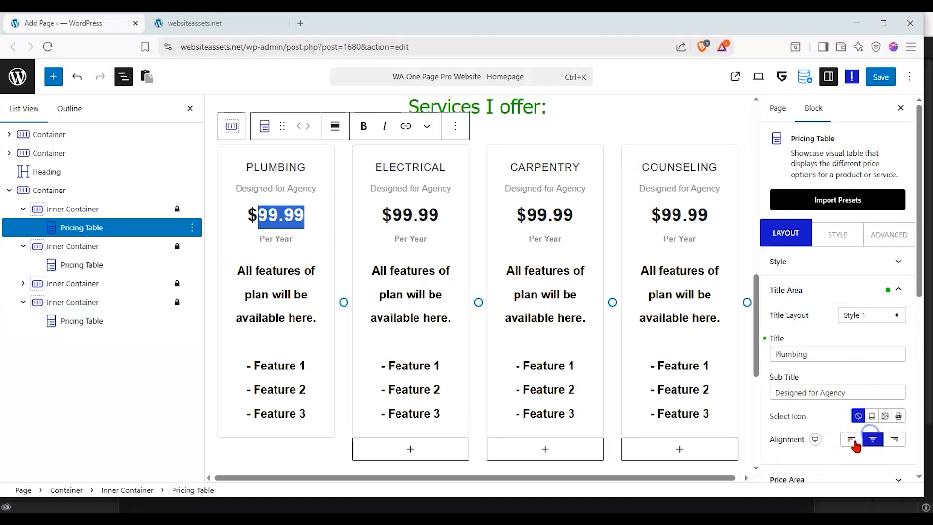
left_click(852, 441)
left_click(867, 440)
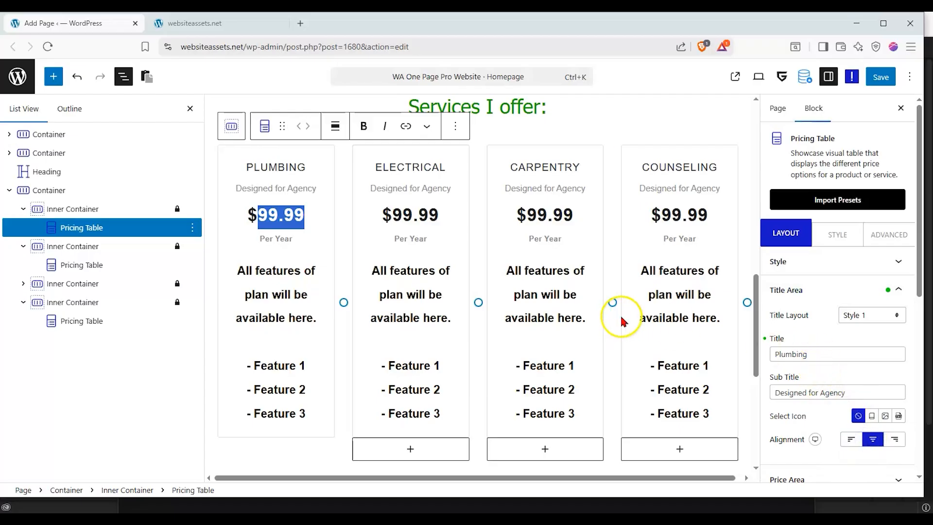
- Open the Plumbing table's price settings and set its price amount to 679.99
left_click(293, 217)
left_click(812, 291)
left_click(834, 317)
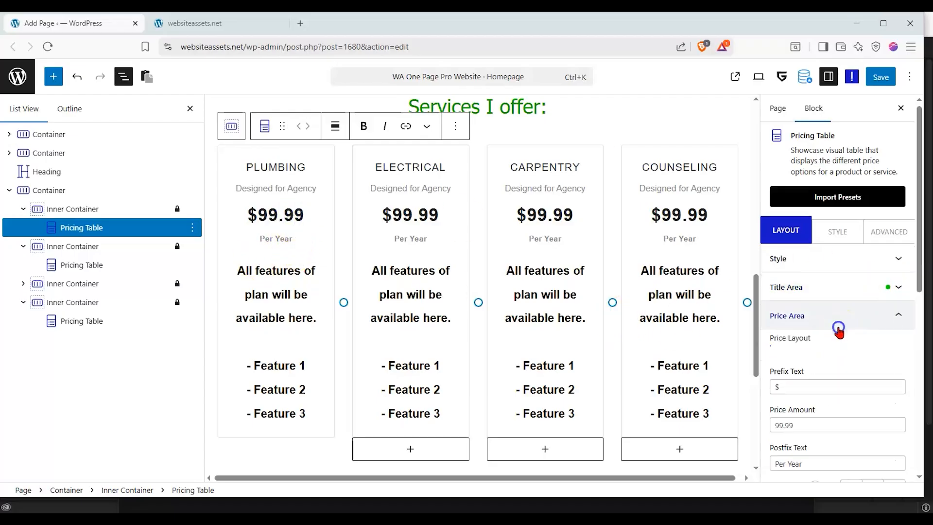
scroll(844, 277, "down", 1)
scroll(825, 353, "down", 1)
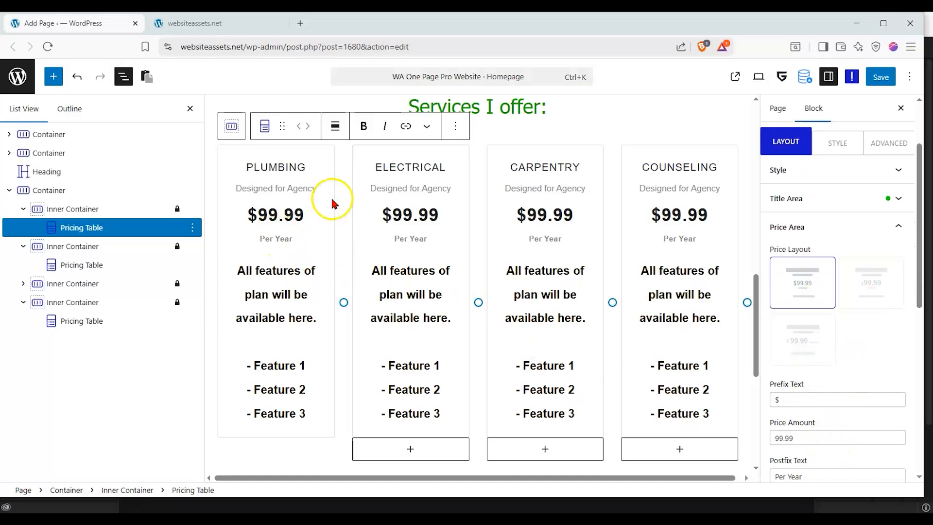
key("BackSpace")
left_click(263, 213)
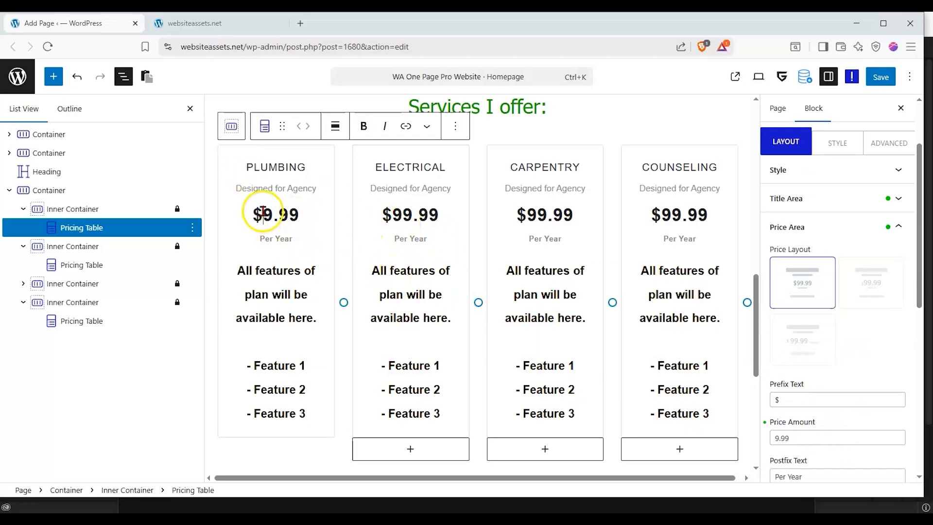
type("67")
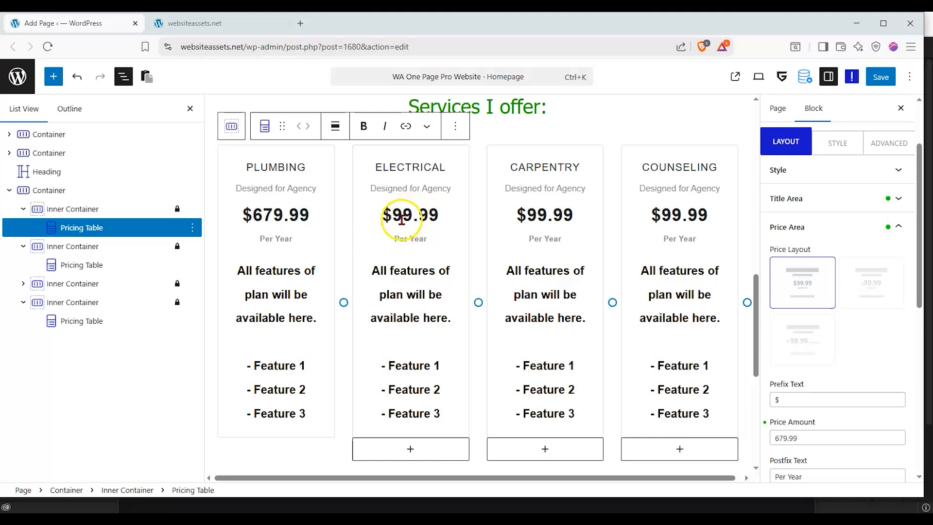
- Set the Electrical table's price to 879.99 and the Carpentry table's price to 239.99
left_click_drag(402, 220, 399, 220)
type("87")
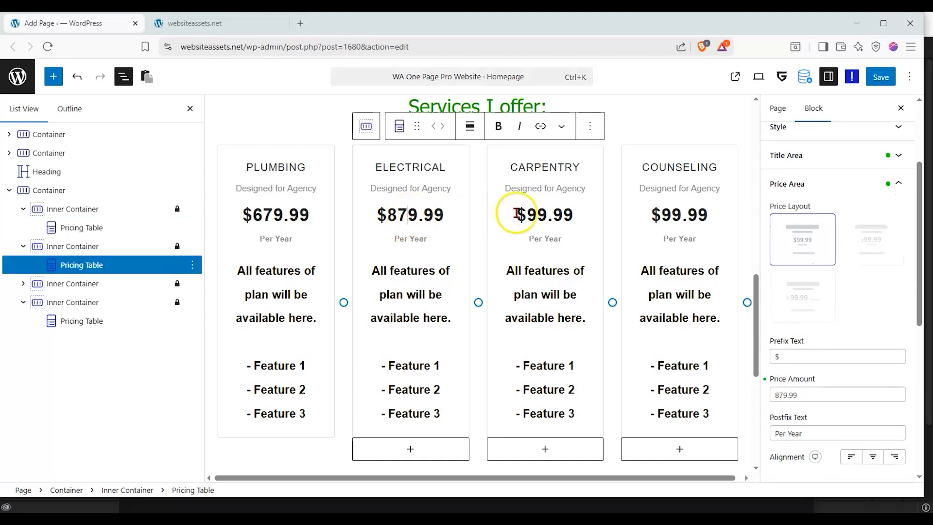
left_click_drag(536, 223, 530, 222)
type("23456")
key("BackSpace")
key("BackSpace")
key("BackSpace")
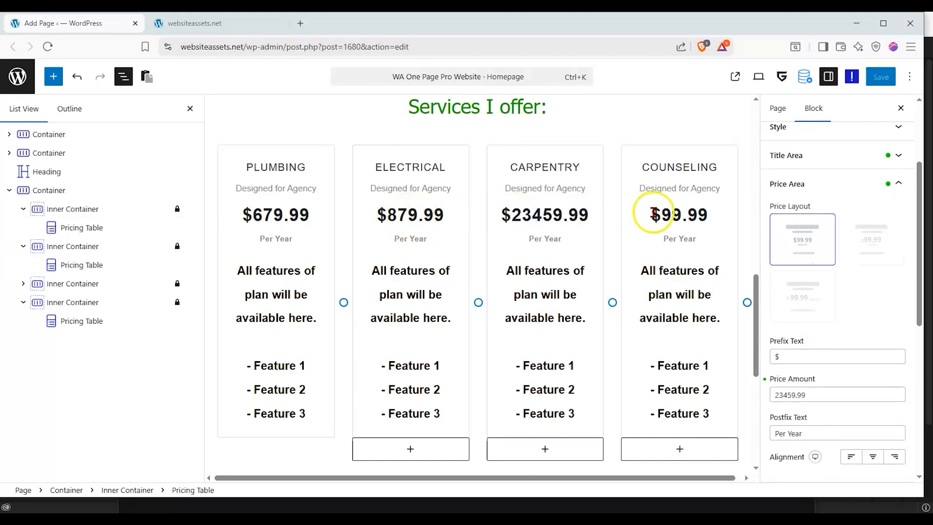
- Replace the Counseling table's price amount with "FREE" and save the page
left_click(659, 214)
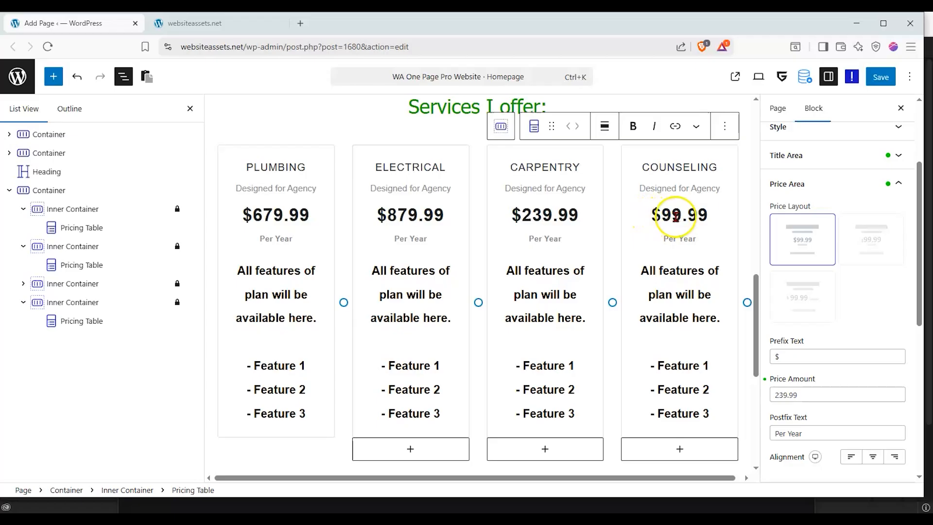
left_click_drag(675, 217, 696, 219)
type("FREE")
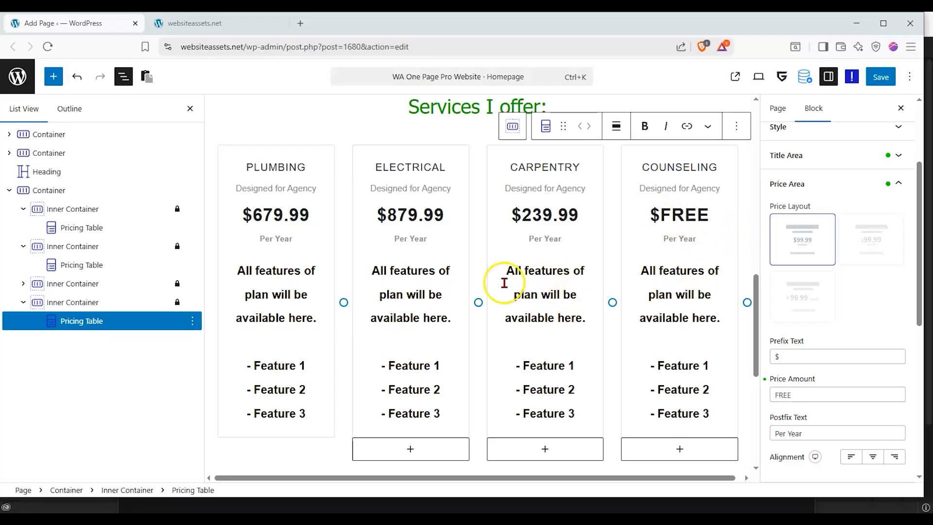
scroll(306, 305, "up", 2)
left_click(880, 78)
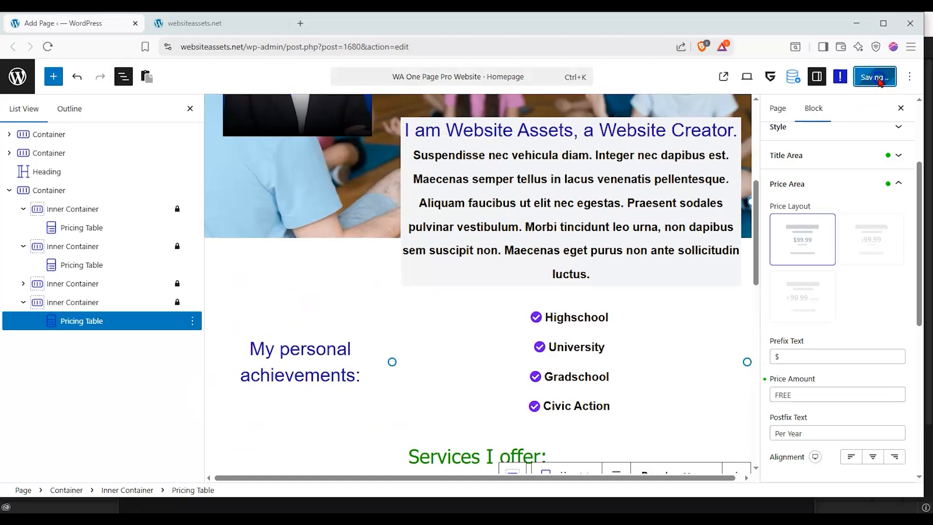
scroll(575, 264, "down", 5)
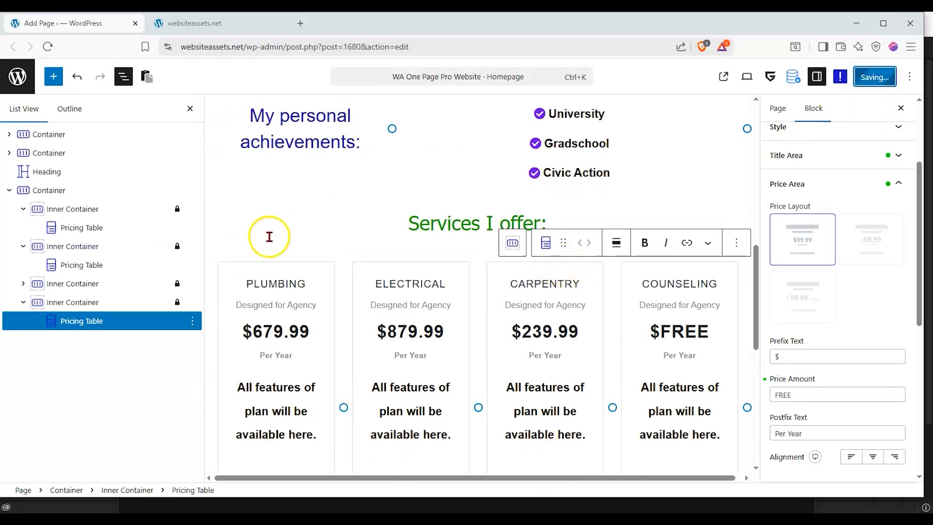
- Give the outer container around the four pricing tables a solid background color of #ACA1A1 and save the page
left_click(263, 248)
left_click(345, 289)
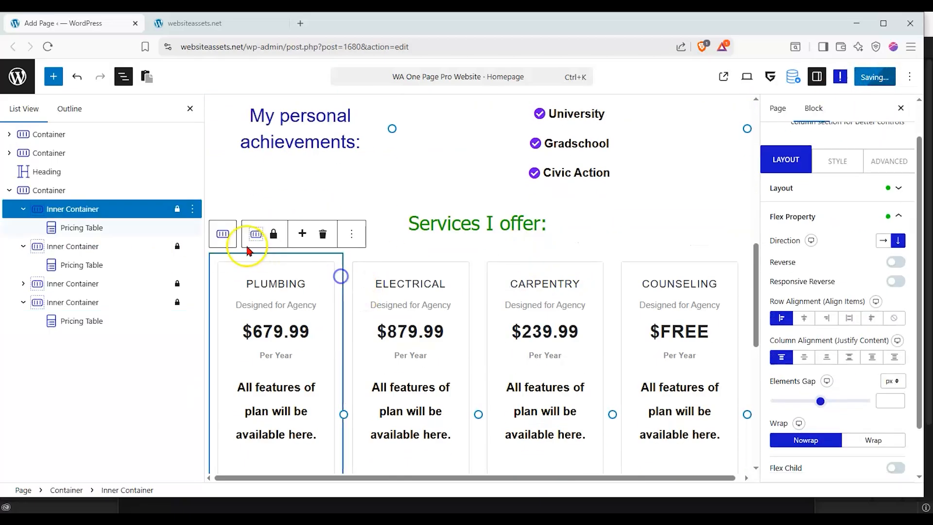
left_click(223, 234)
left_click(886, 161)
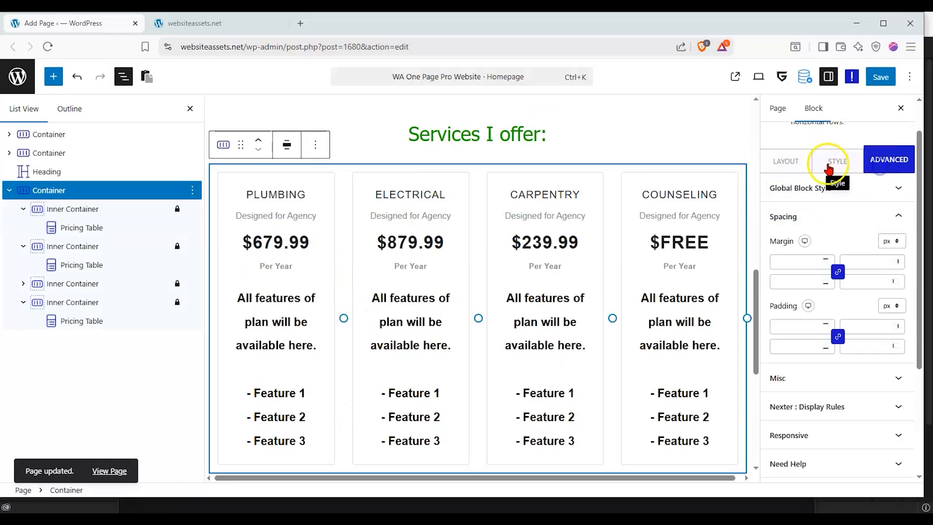
left_click(825, 165)
left_click(869, 239)
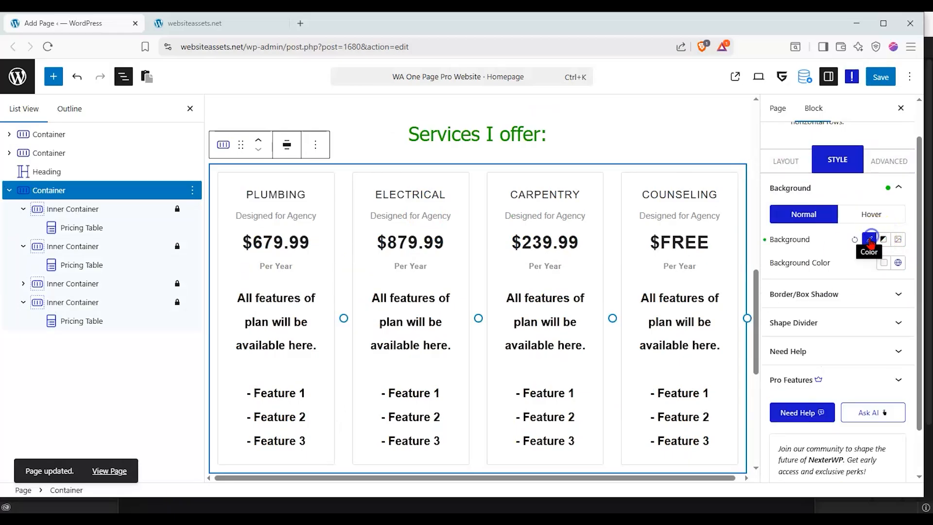
left_click(884, 263)
left_click_drag(766, 305, 763, 327)
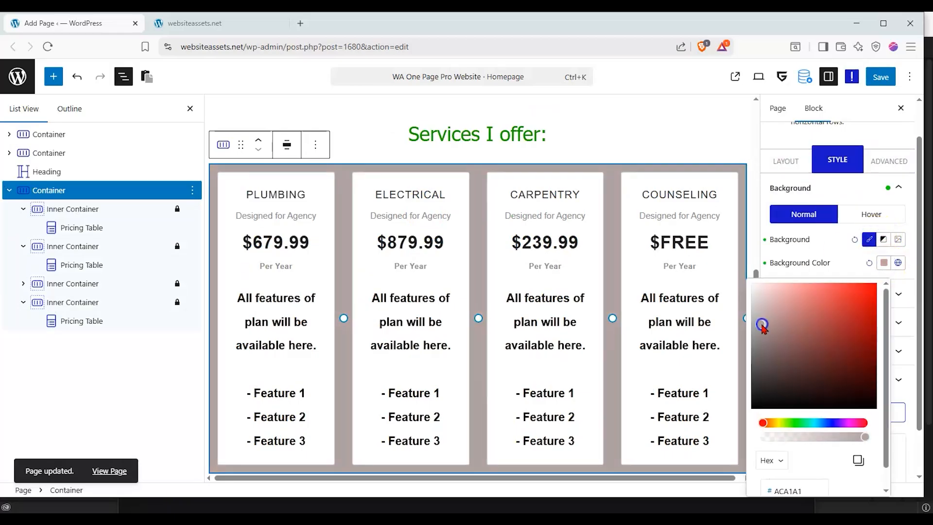
left_click(883, 78)
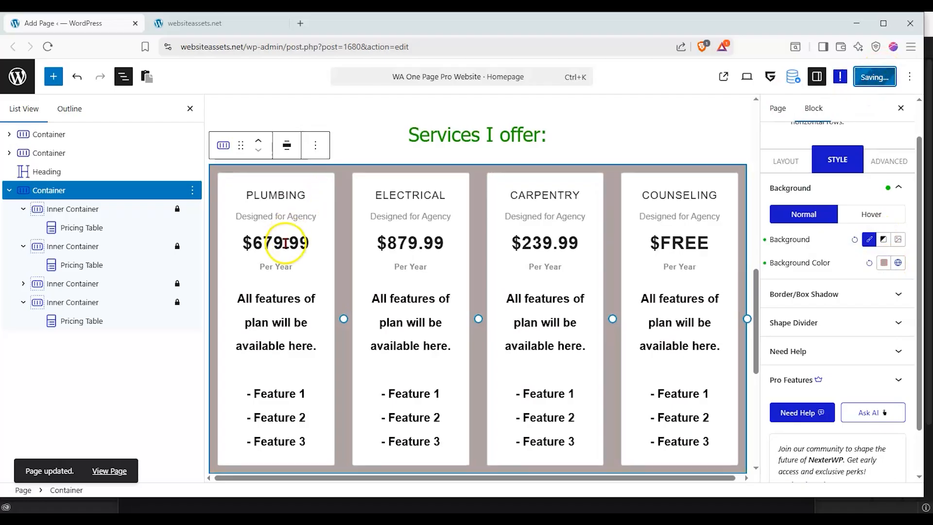
- Reload the live homepage, maximize the browser window and examine the page down to the services section
scroll(268, 255, "up", 5)
scroll(262, 255, "up", 3)
scroll(343, 286, "down", 5)
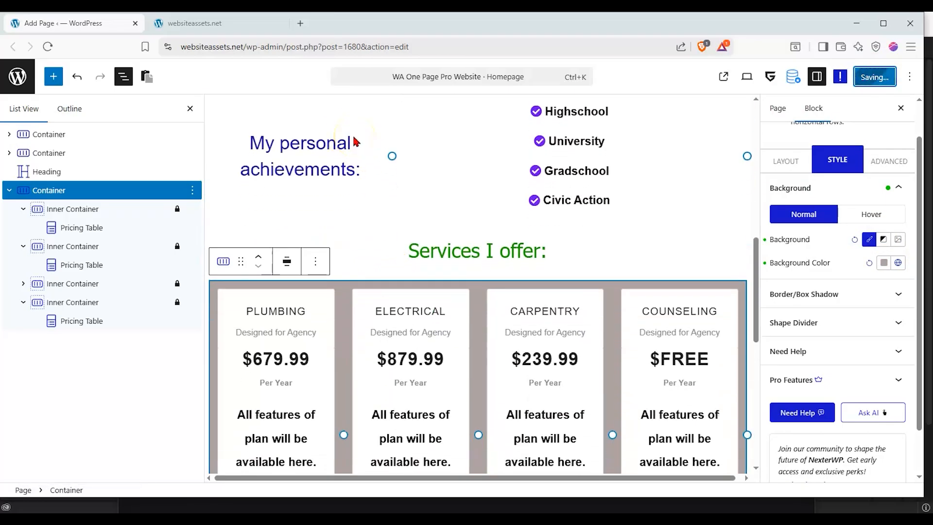
left_click(169, 22)
left_click(47, 47)
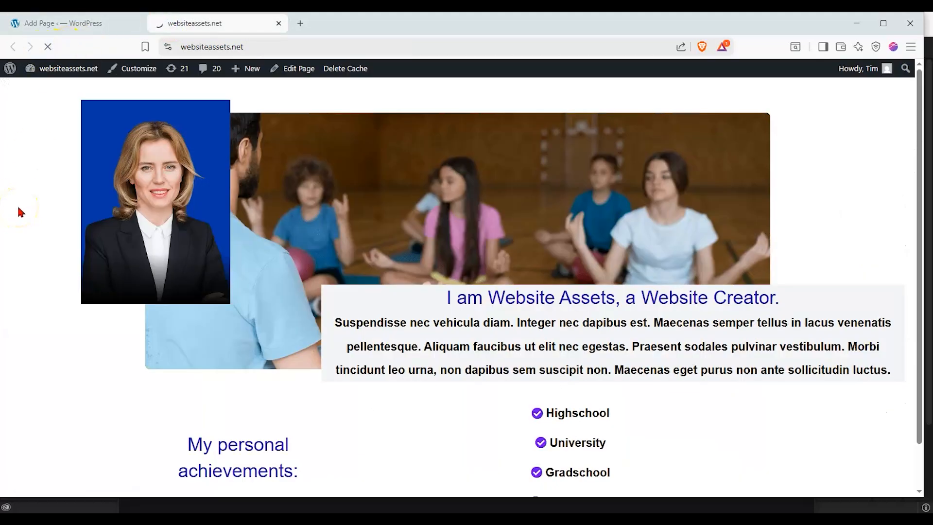
scroll(17, 211, "down", 1)
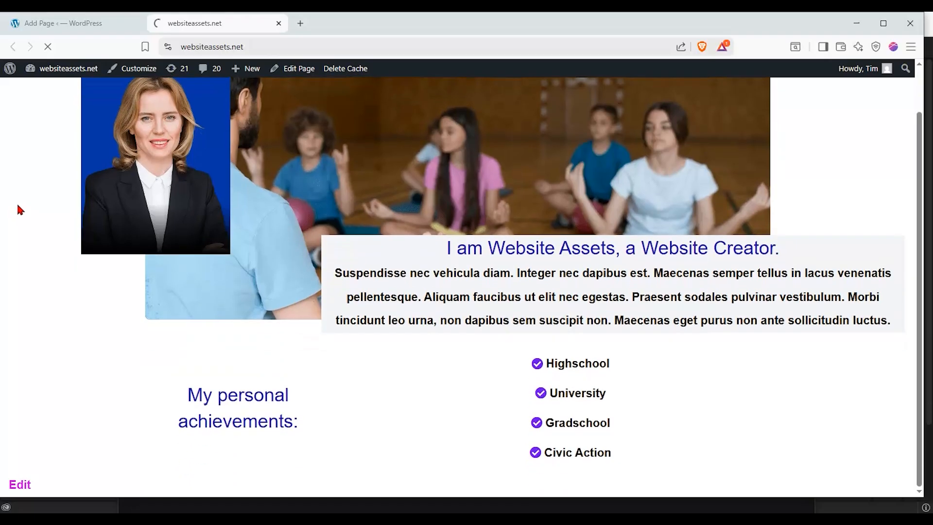
scroll(18, 207, "up", 1)
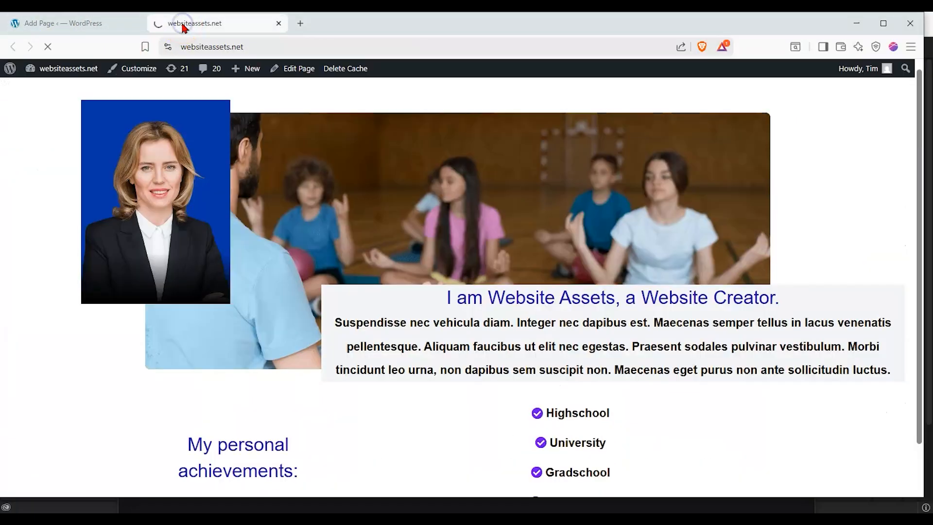
left_click(83, 21)
left_click(206, 25)
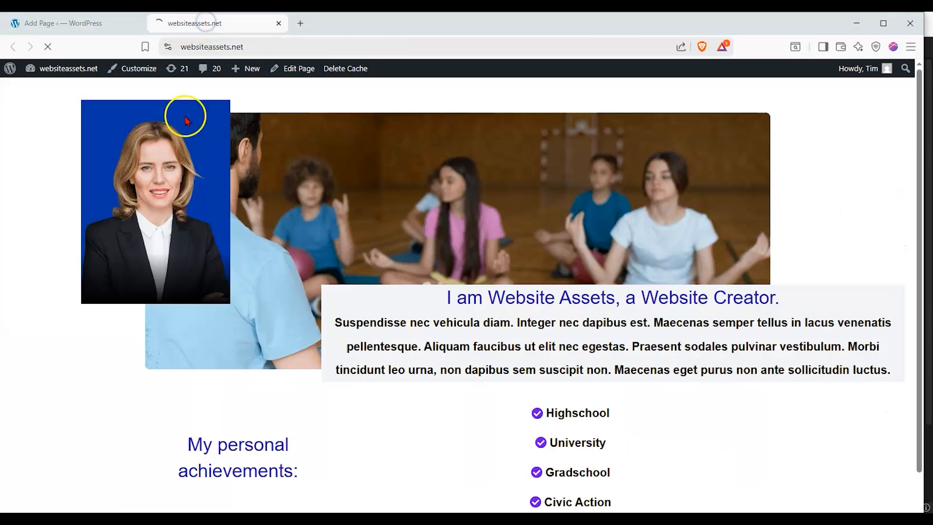
left_click(884, 23)
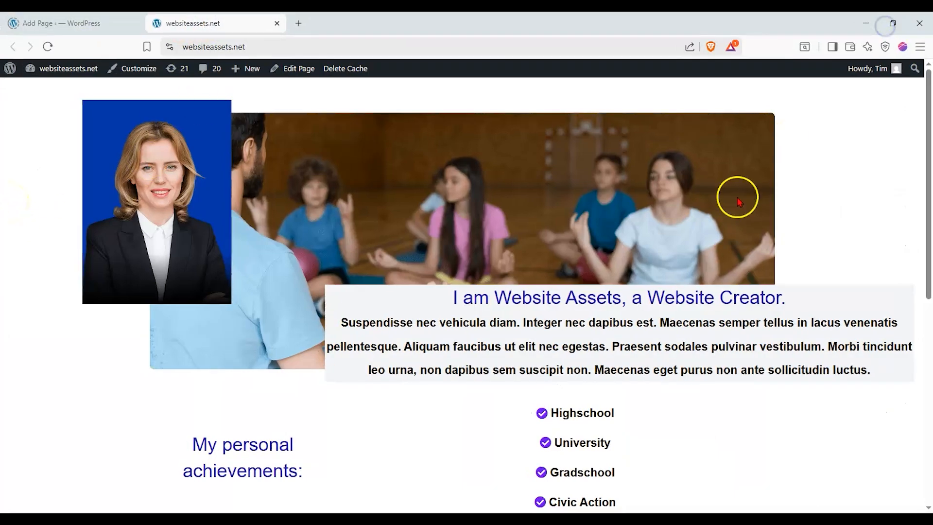
scroll(736, 195, "down", 8)
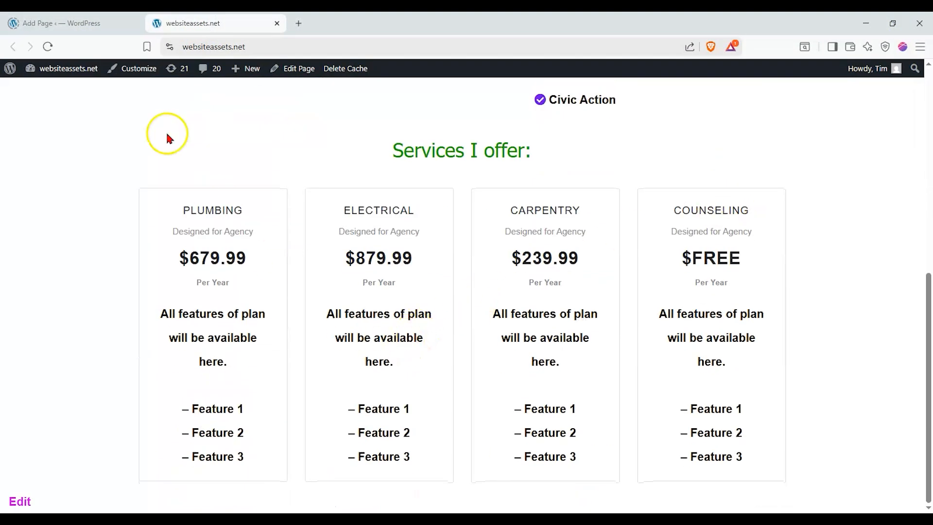
- Check the live homepage again for the background behind the pricing tables, comparing it with the sections above
left_click(87, 23)
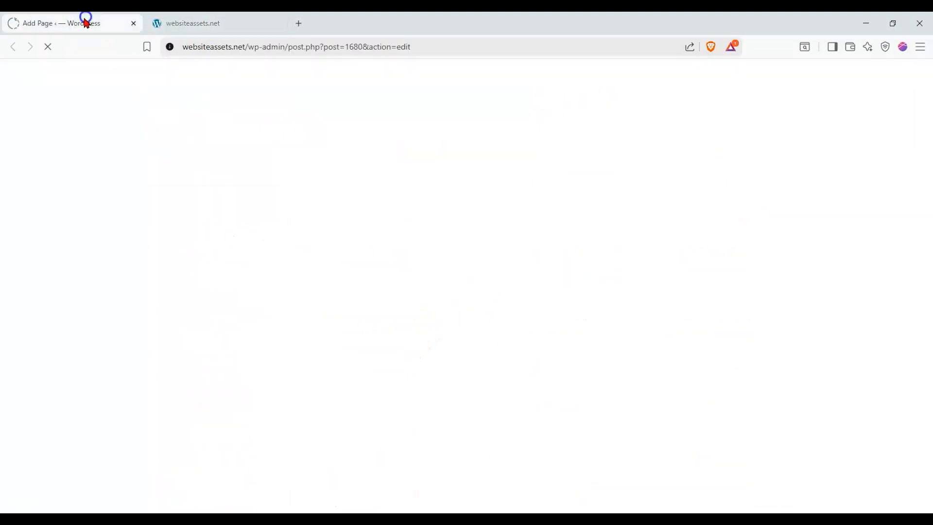
left_click(246, 31)
left_click(68, 23)
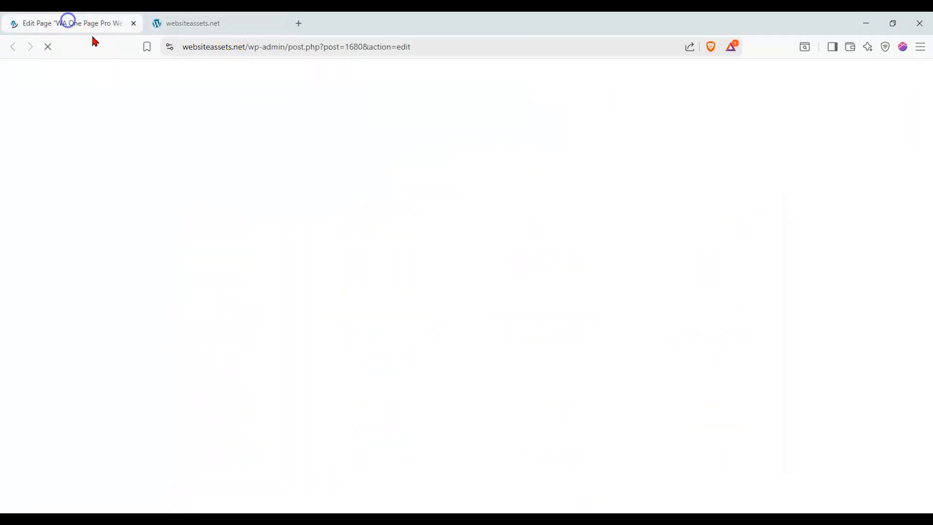
left_click(192, 28)
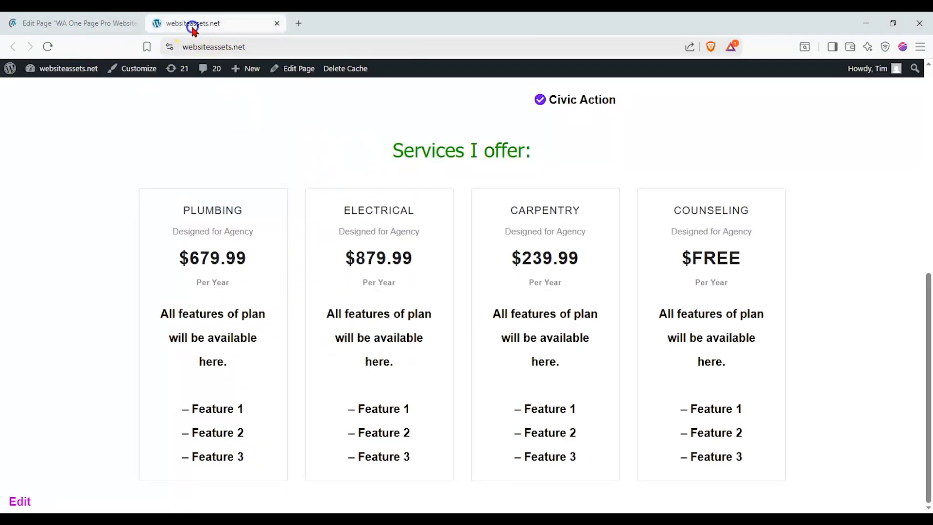
left_click(58, 25)
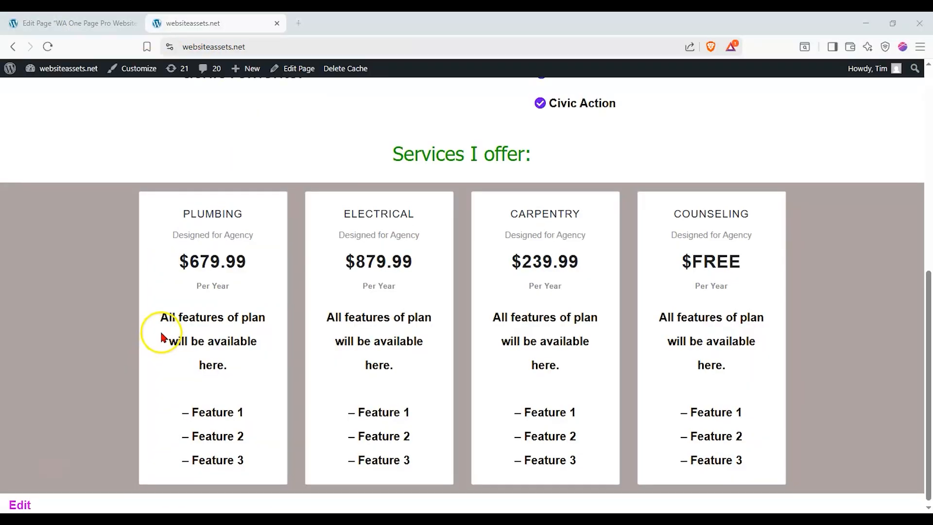
scroll(114, 325, "up", 7)
scroll(114, 326, "down", 4)
scroll(114, 325, "down", 4)
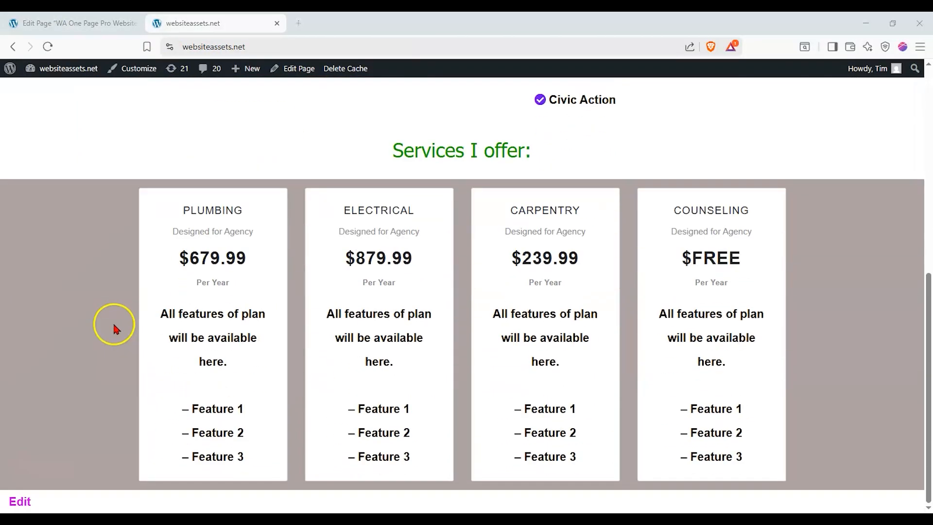
scroll(115, 324, "up", 2)
scroll(117, 325, "down", 2)
- Return to the page editor and add a container below the pricing tables with a structure of two rows of three columns
left_click(123, 23)
scroll(346, 365, "down", 5)
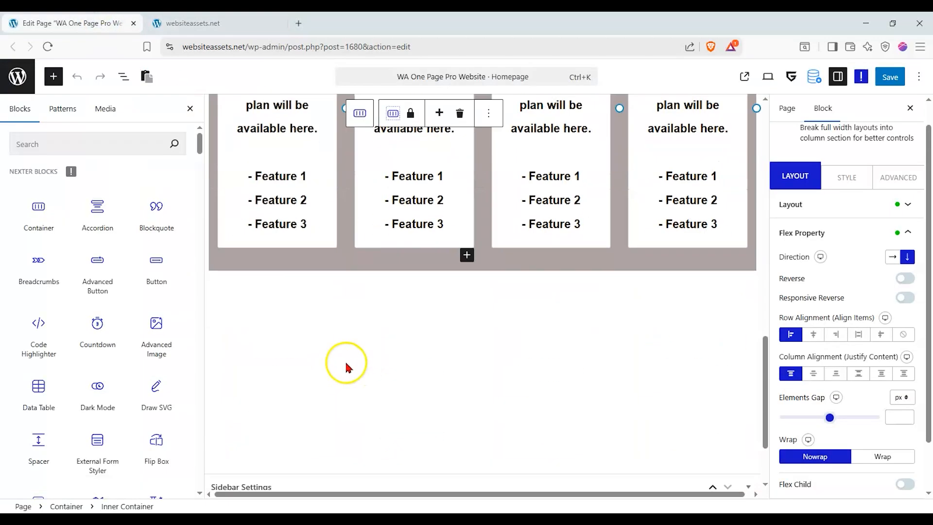
left_click(350, 363)
scroll(136, 365, "down", 4)
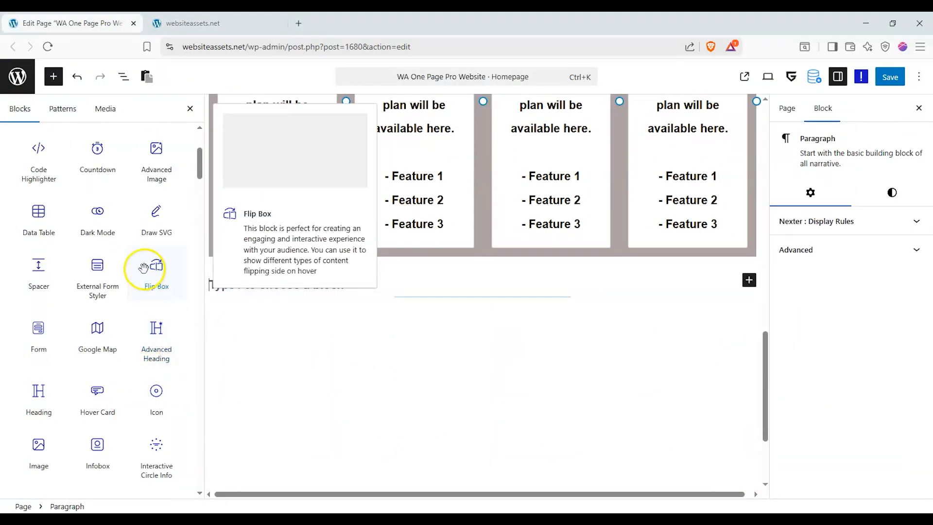
scroll(128, 287, "up", 4)
left_click_drag(21, 207, 433, 301)
left_click(448, 337)
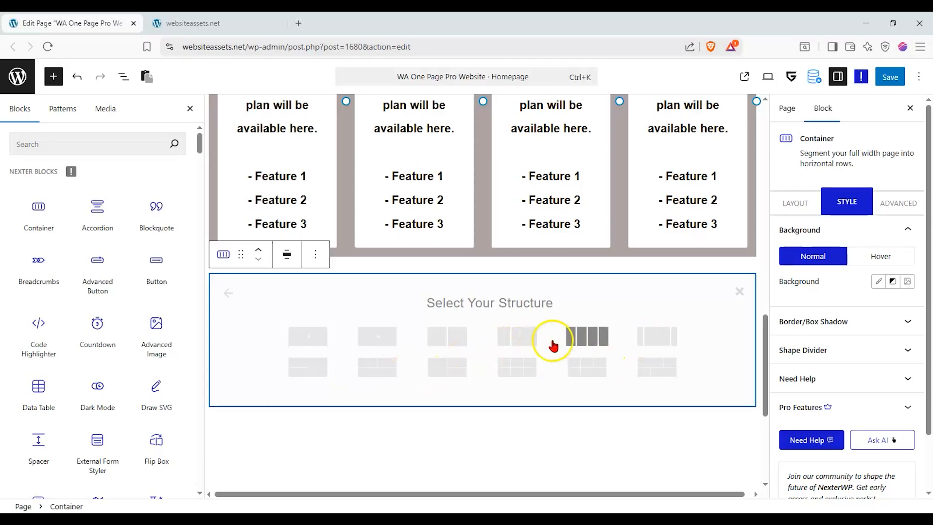
left_click(516, 366)
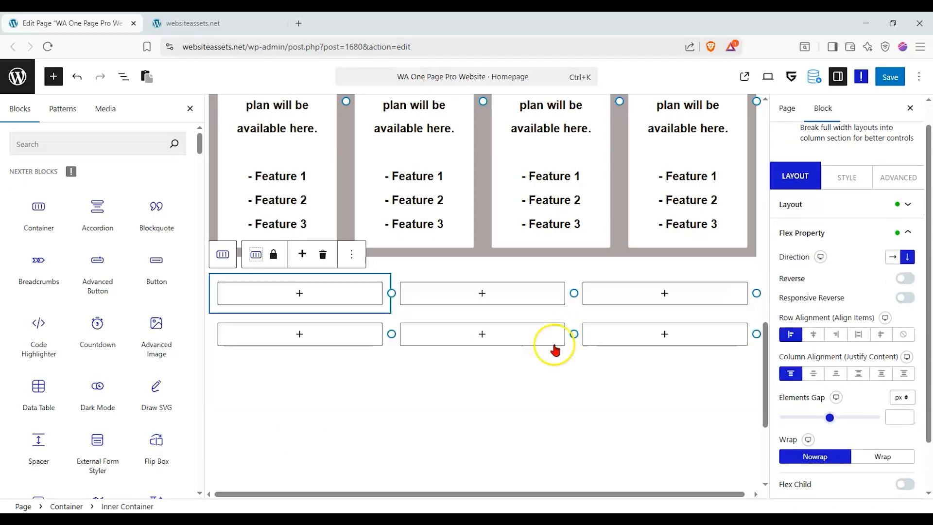
- Add a Heading block to each of the three columns in the new container's upper row
scroll(146, 365, "down", 5)
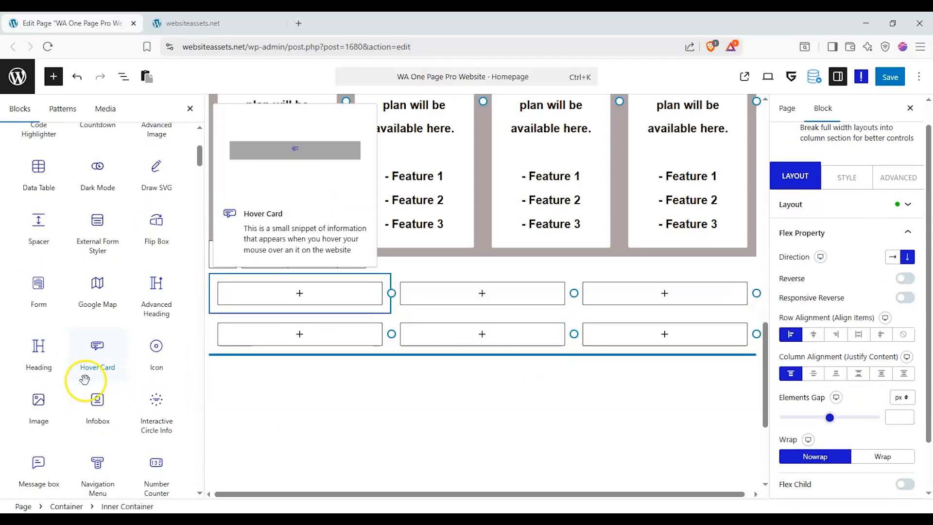
left_click_drag(37, 354, 384, 297)
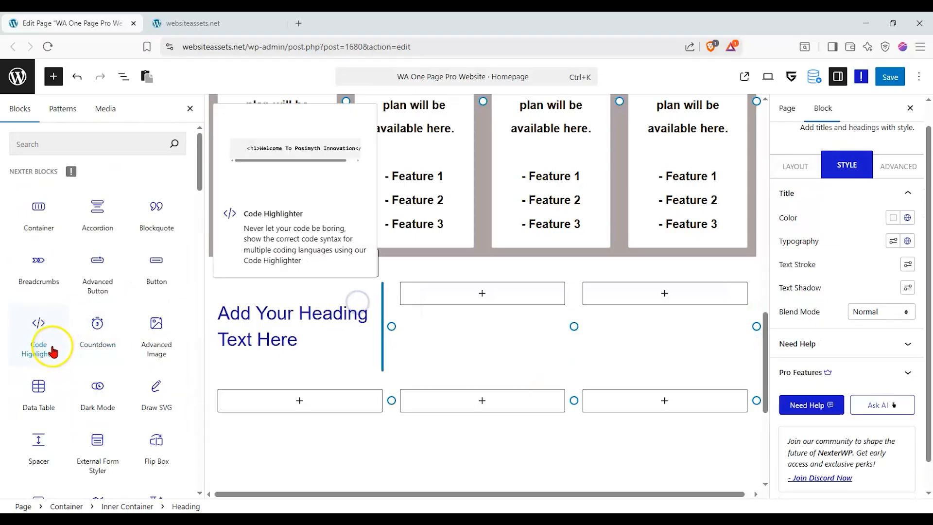
scroll(72, 307, "down", 4)
left_click_drag(36, 394, 585, 294)
scroll(104, 250, "down", 5)
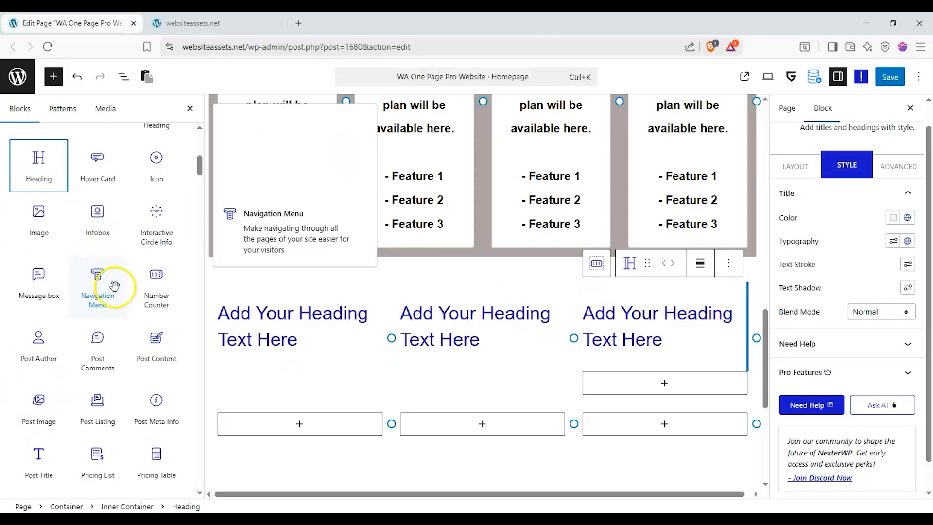
- Add a Number Counter block under each of the three headings, designing each one from scratch
left_click_drag(152, 276, 339, 359)
left_click_drag(177, 292, 634, 398)
left_click(282, 442)
left_click(448, 443)
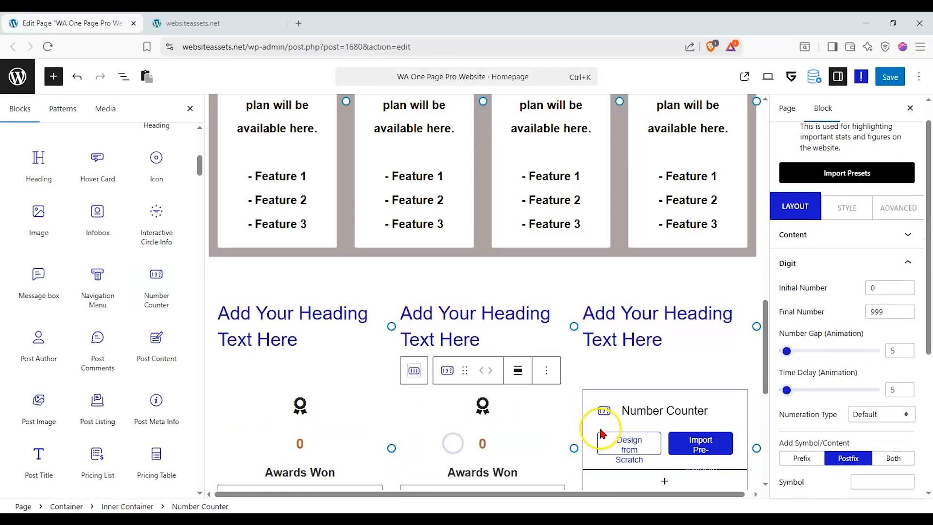
- Replace the first column's heading text with "Good" and center it
triple_click(286, 320)
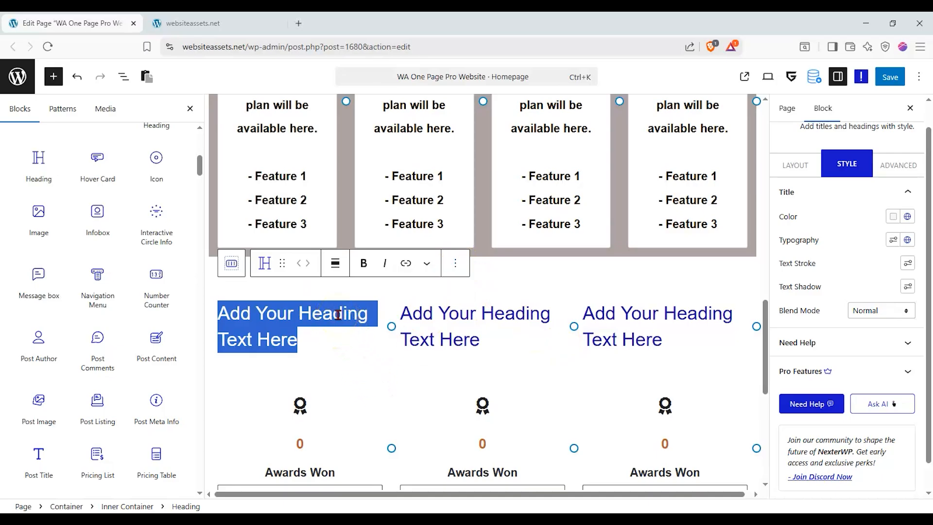
type("G")
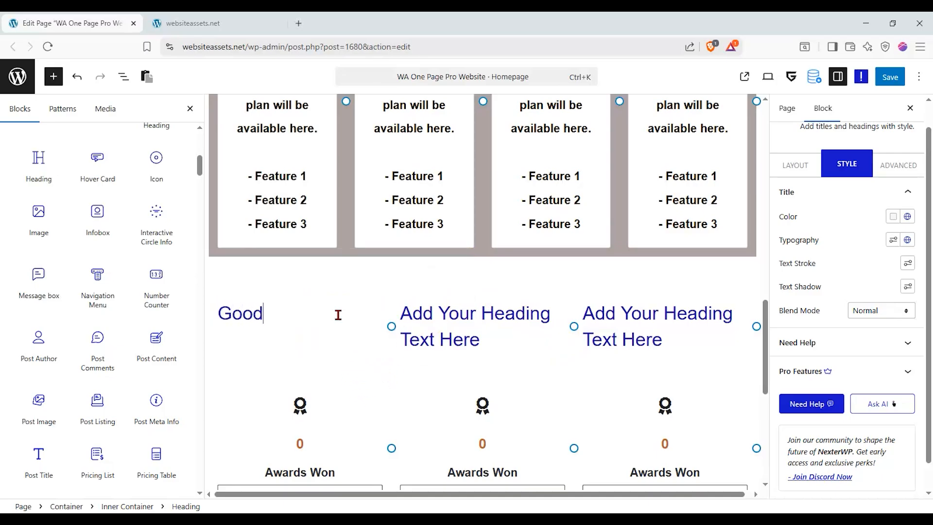
type("ood")
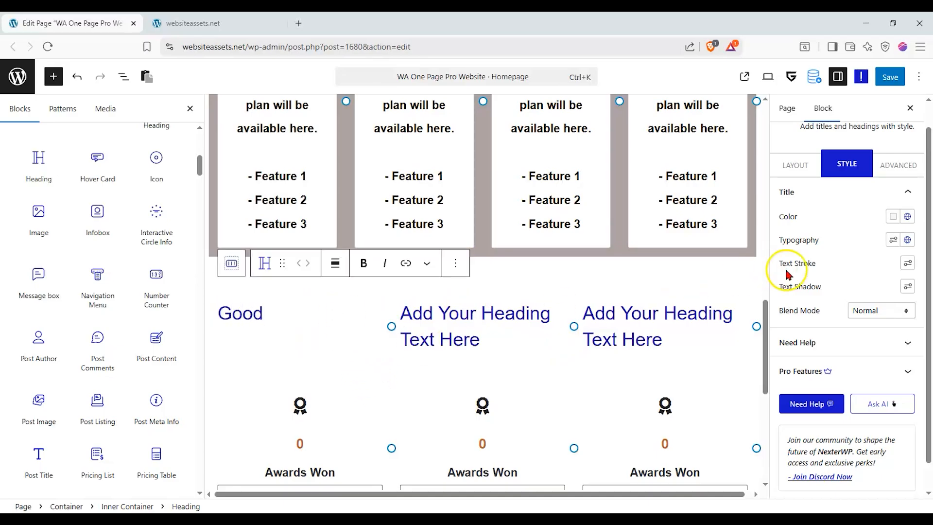
left_click(807, 163)
left_click(883, 335)
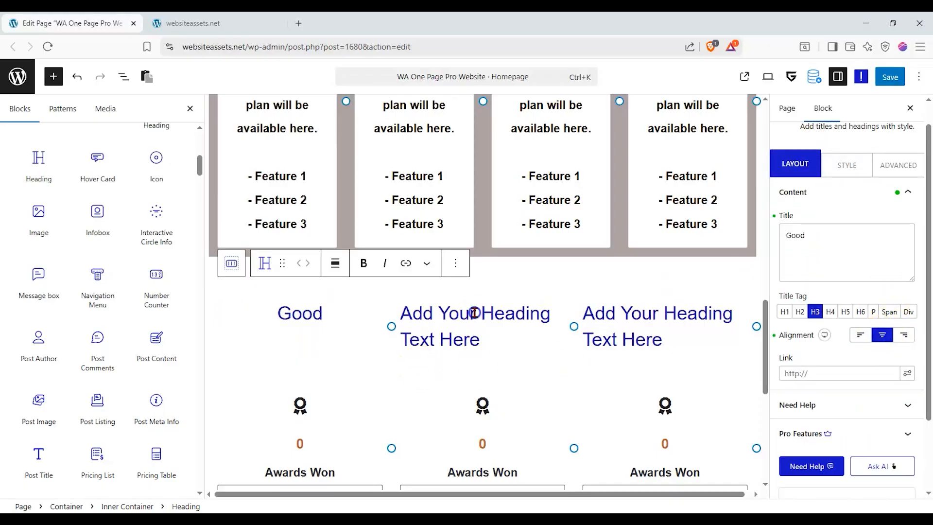
- Change the second column's heading title to "Better" and center it
left_click(476, 313)
left_click_drag(852, 236, 804, 252)
key("ctrl+a")
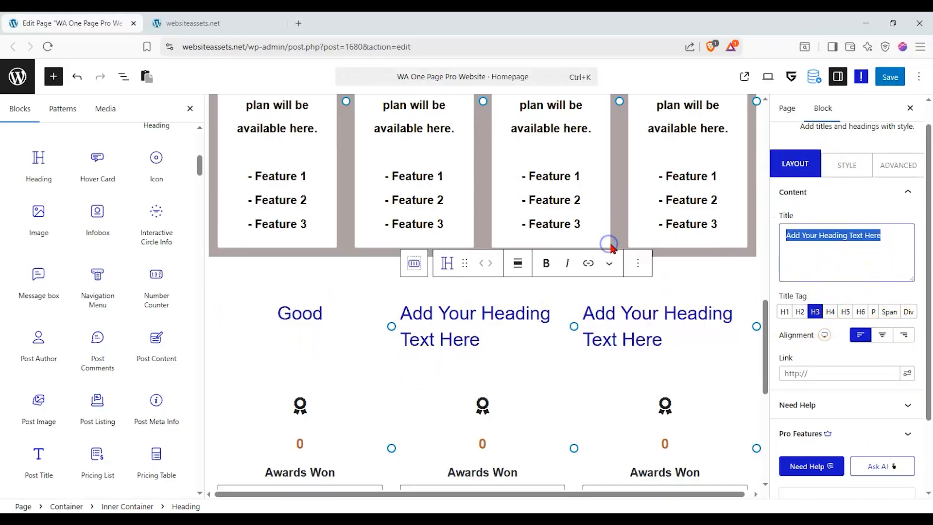
type("Bet")
left_click(883, 335)
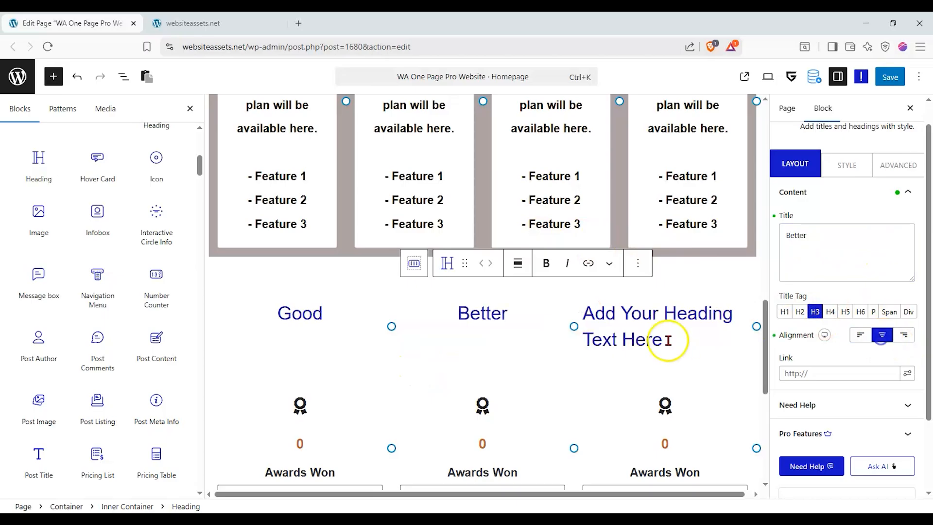
- Change the third column's heading title to "Best" and center it
left_click(662, 337)
triple_click(854, 256)
type("Best")
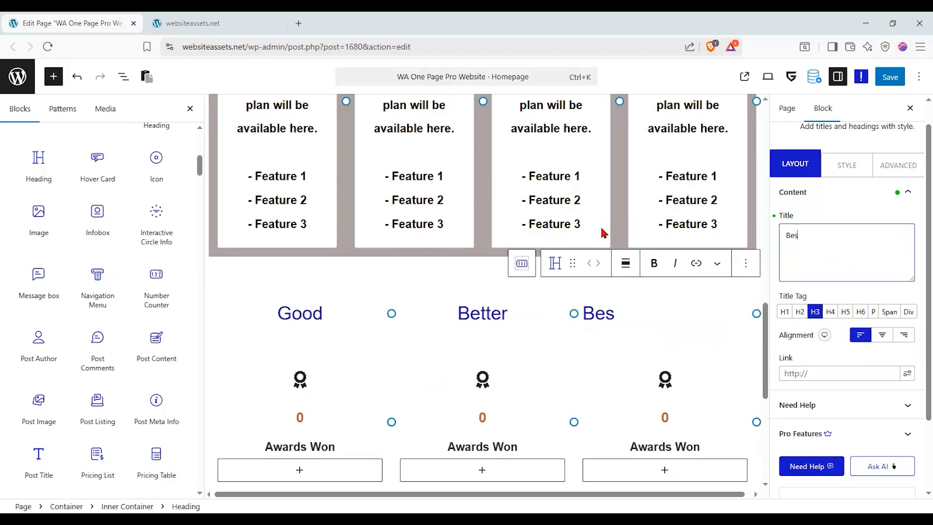
left_click(883, 335)
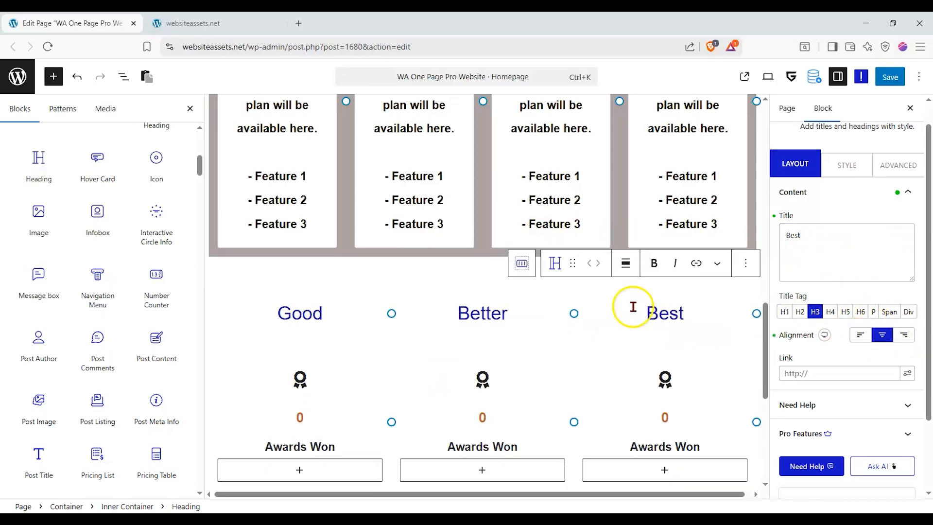
- Set the first counter's final number to 56768678, its number gap to 153 and its postfix symbol to "$"
left_click(310, 434)
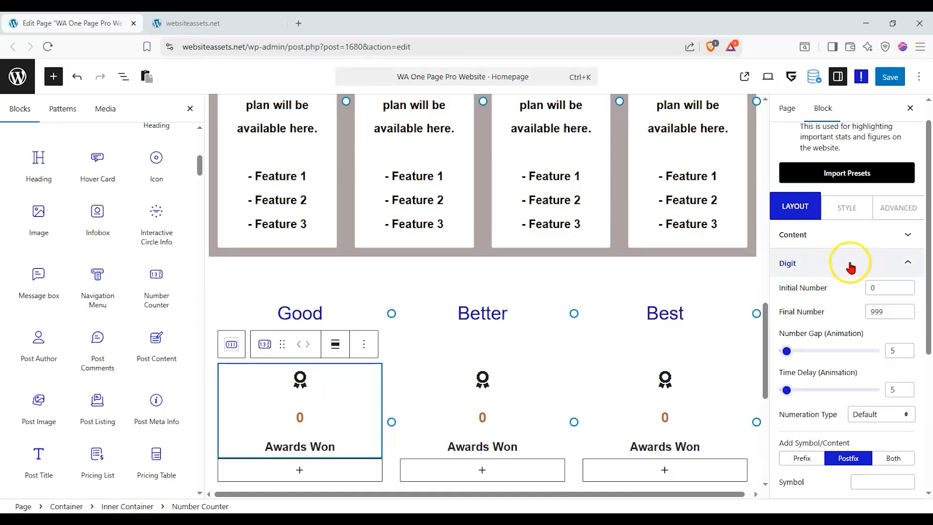
left_click(801, 310)
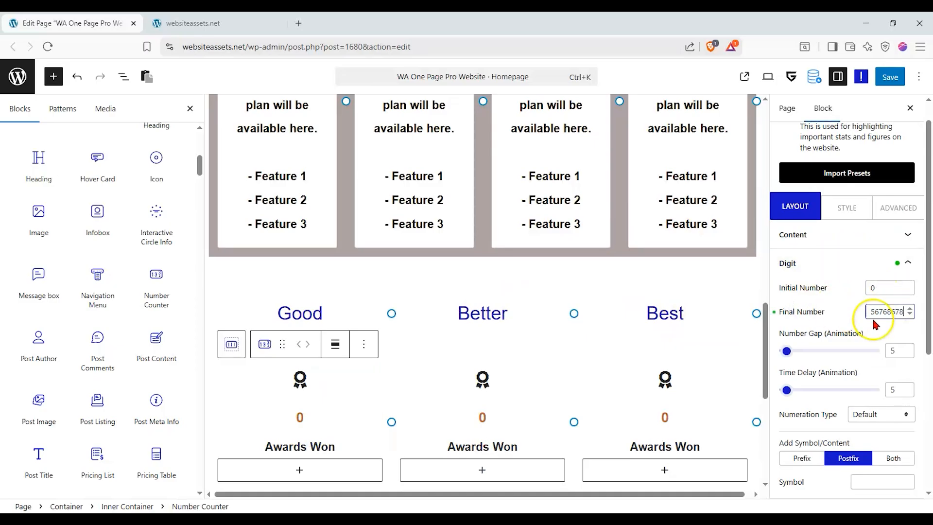
left_click_drag(787, 351, 797, 355)
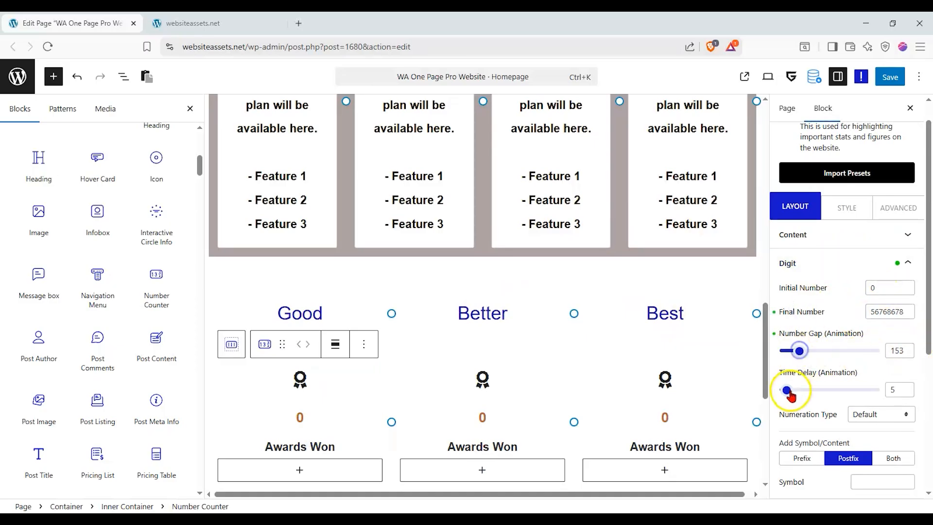
scroll(786, 411, "down", 3)
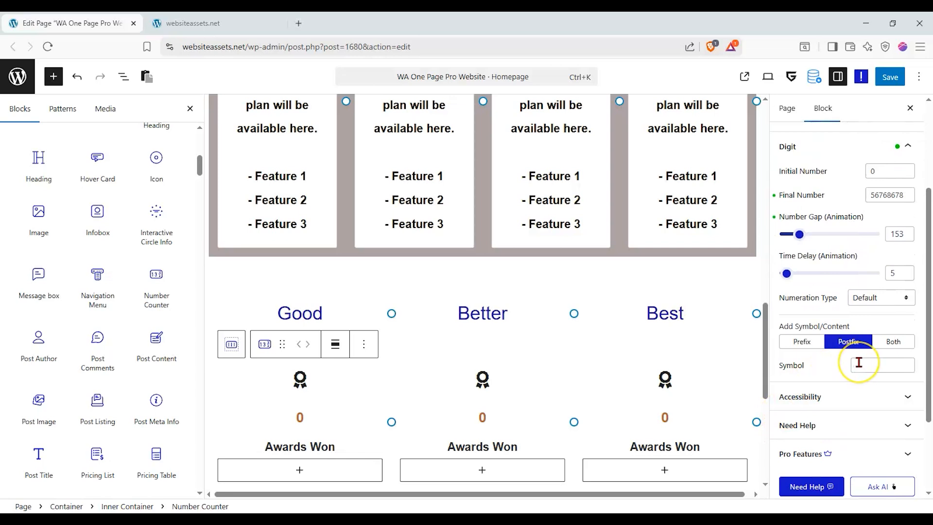
left_click(859, 363)
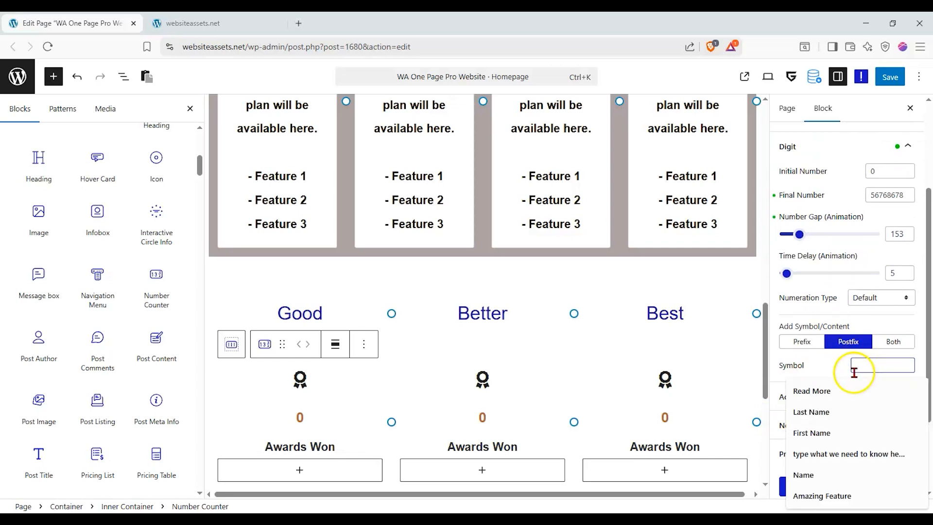
type("$")
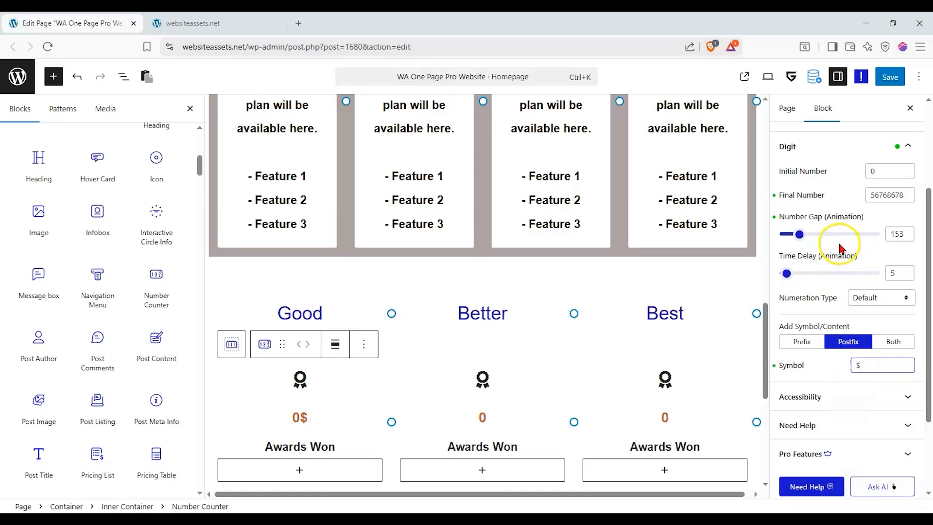
- Keep the first counter in the stacked Style 1 layout and title it "Amount of money earned"
scroll(840, 248, "up", 9)
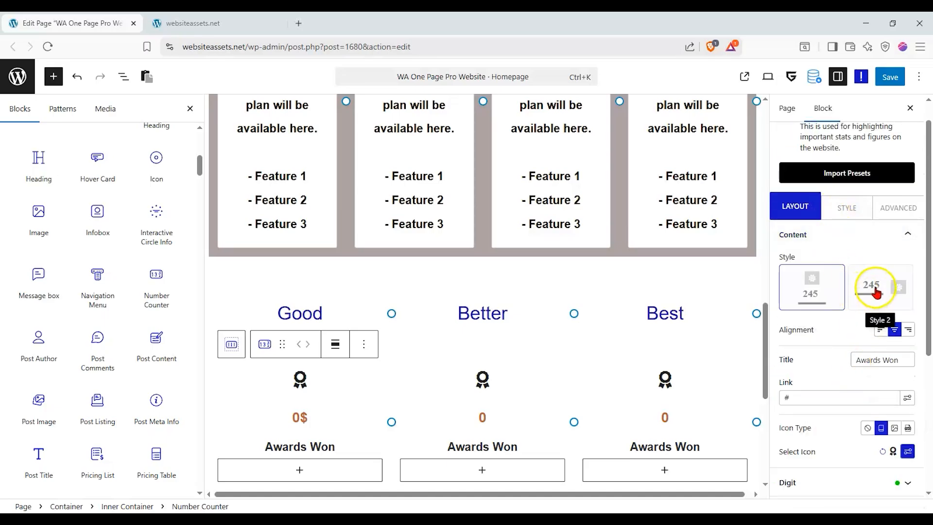
left_click(876, 291)
left_click(820, 296)
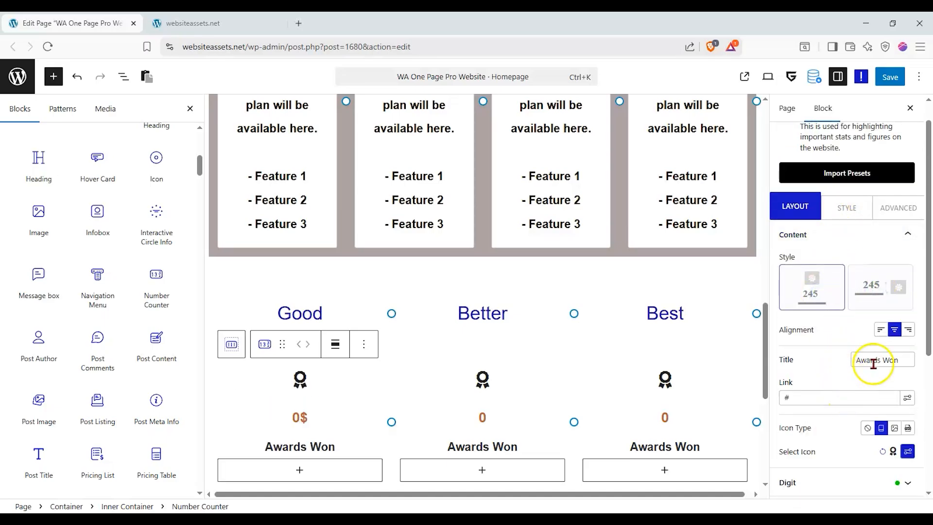
triple_click(910, 361)
type("Amou")
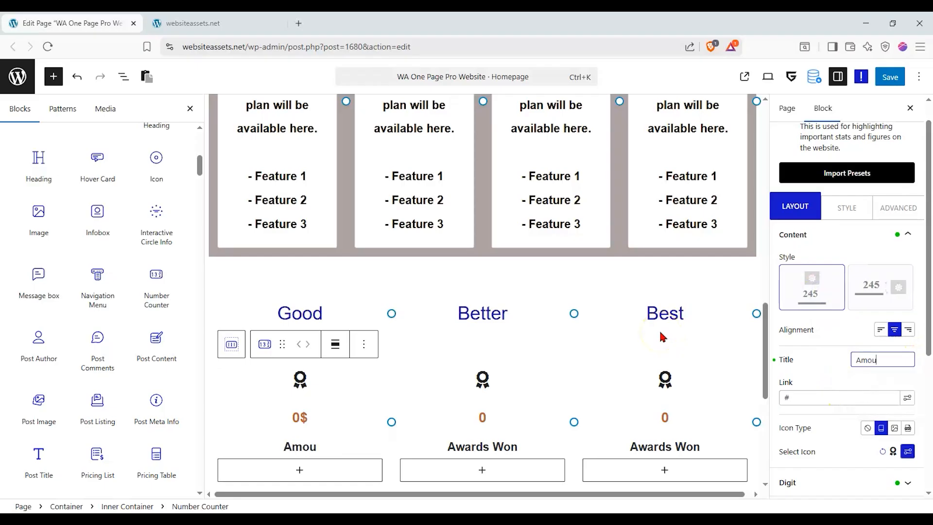
type("nt of money earned")
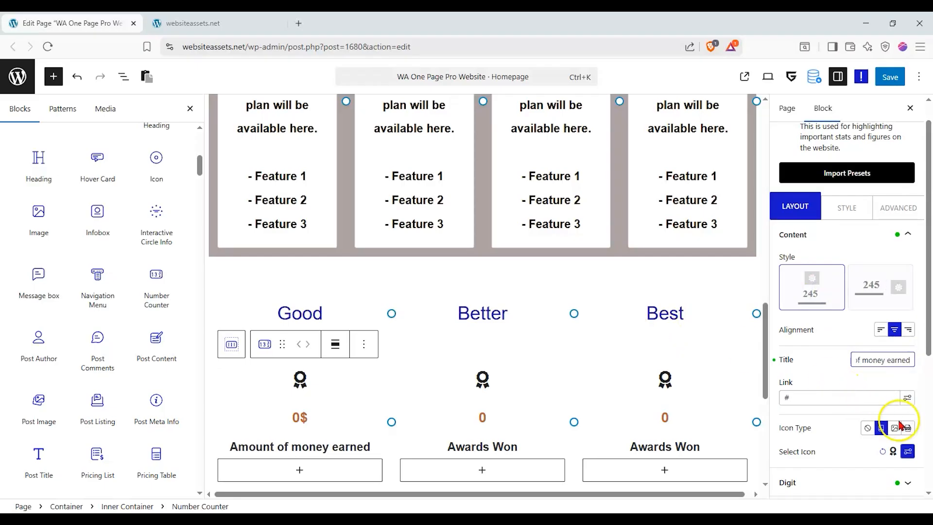
- Search the Font Awesome icons for "cas" and give the first counter the square S icon
left_click(908, 451)
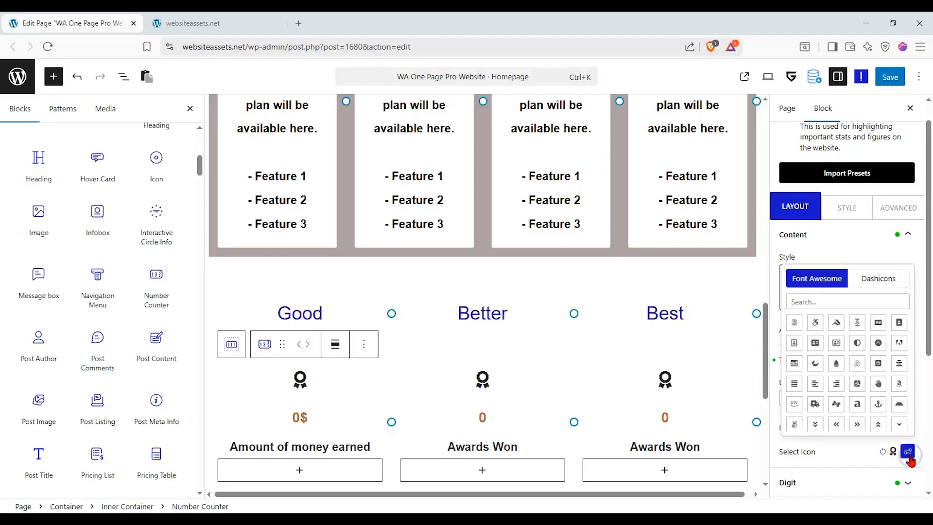
left_click(848, 301)
type("caas")
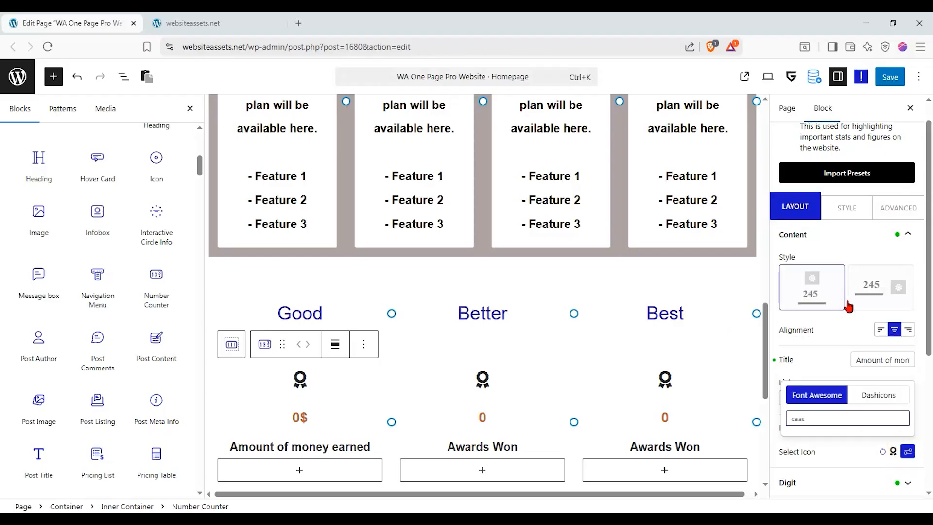
key("BackSpace")
type("s")
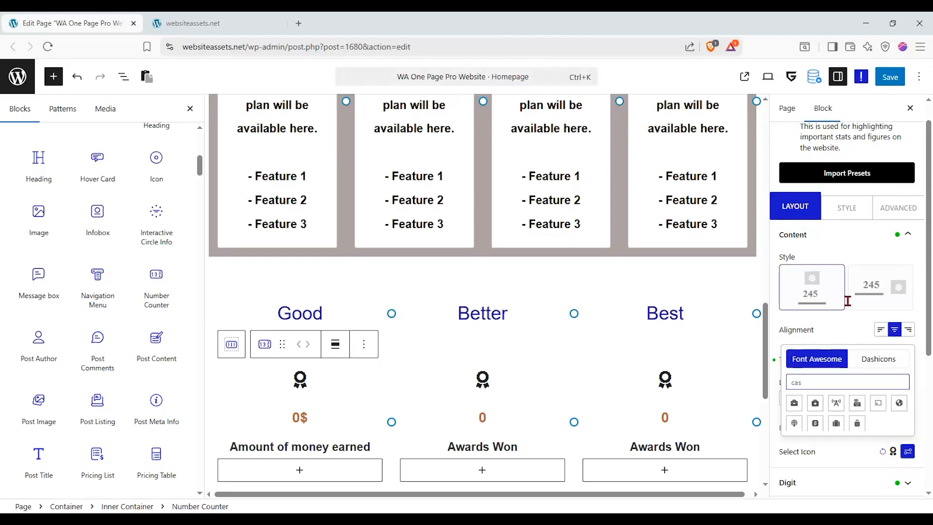
left_click(816, 423)
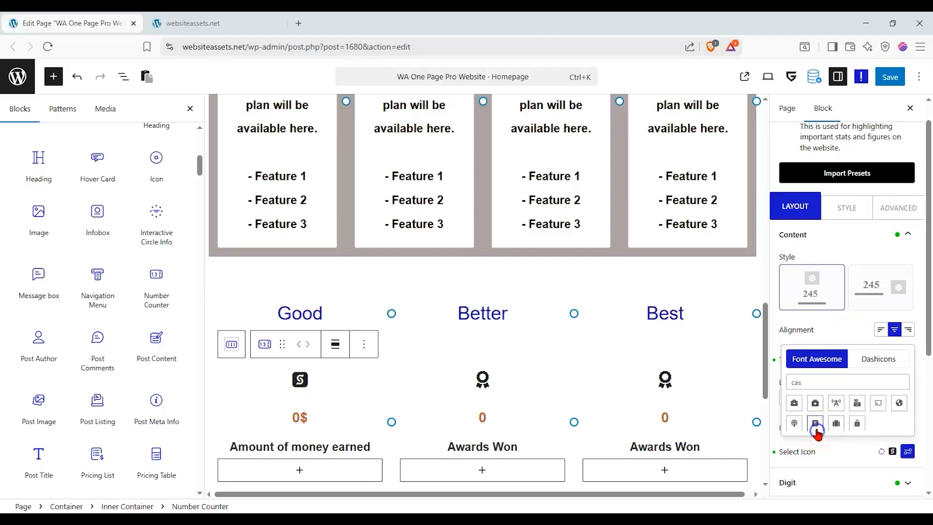
- Change the second counter's title to "Time saved"
left_click(491, 375)
left_click_drag(898, 359, 781, 367)
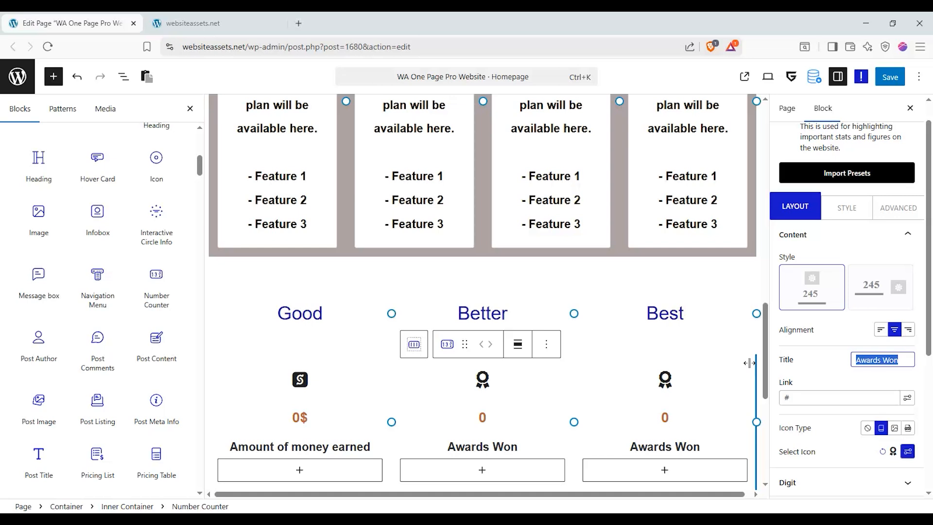
type("Time saved")
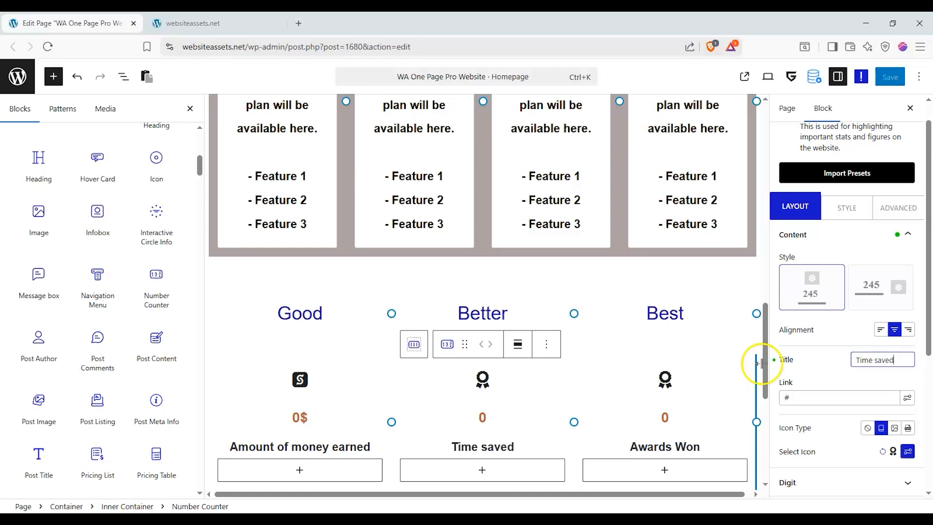
scroll(833, 312, "down", 5)
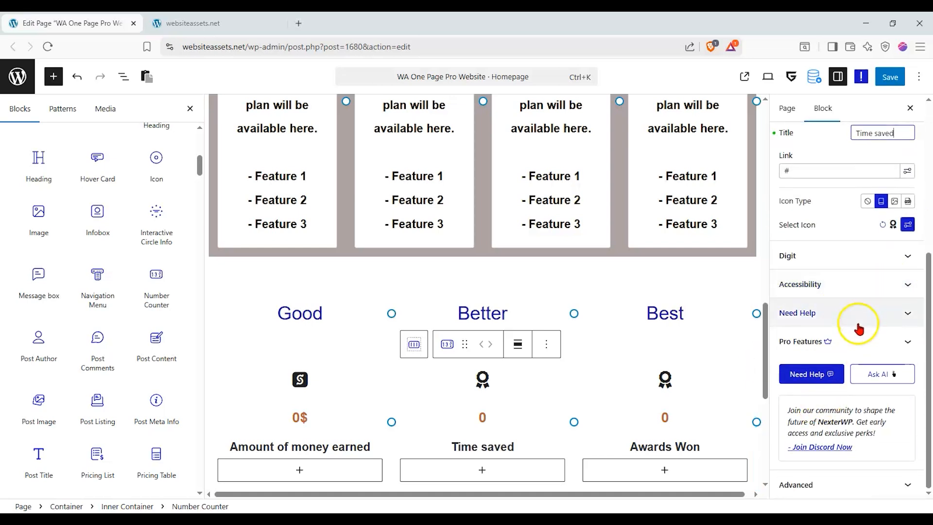
scroll(841, 237, "up", 2)
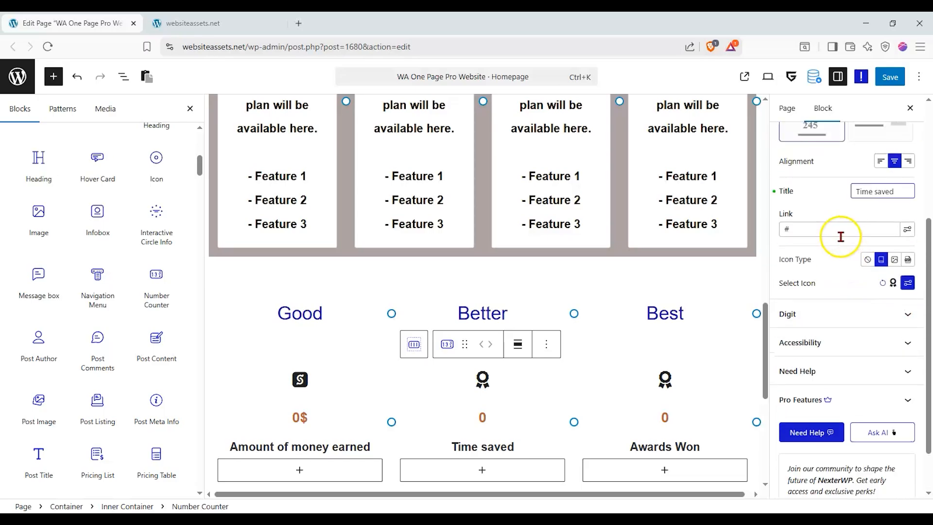
- Set the second counter's postfix symbol to "Hours" and enter a final number ending in 56785678
left_click(842, 313)
scroll(854, 279, "up", 1)
left_click(867, 385)
type("Hours")
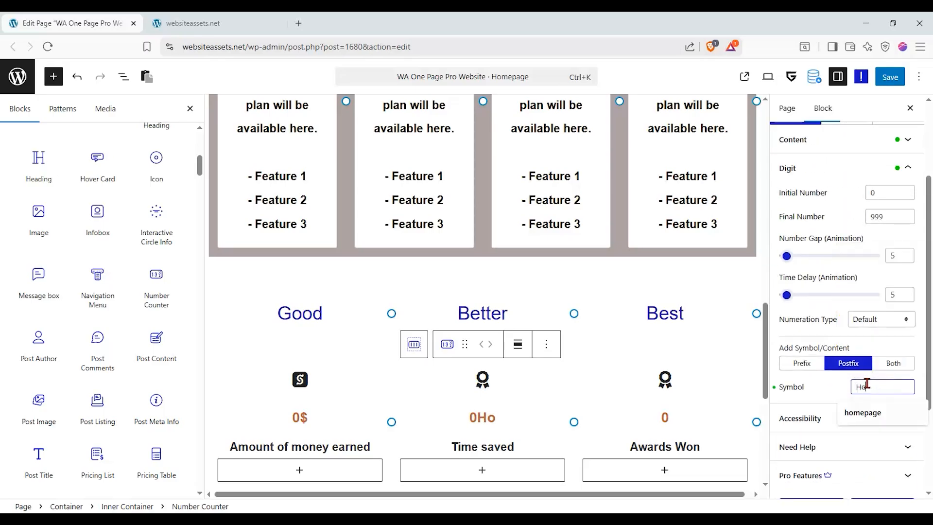
left_click(894, 218)
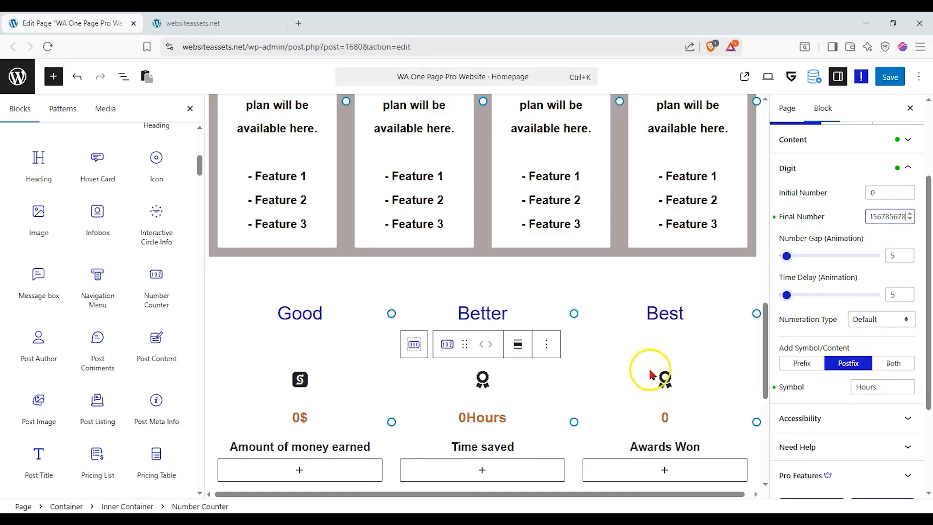
- Set the third counter's final number to 67896789 and change its title to "People Saved"
left_click(665, 380)
scroll(844, 187, "up", 2)
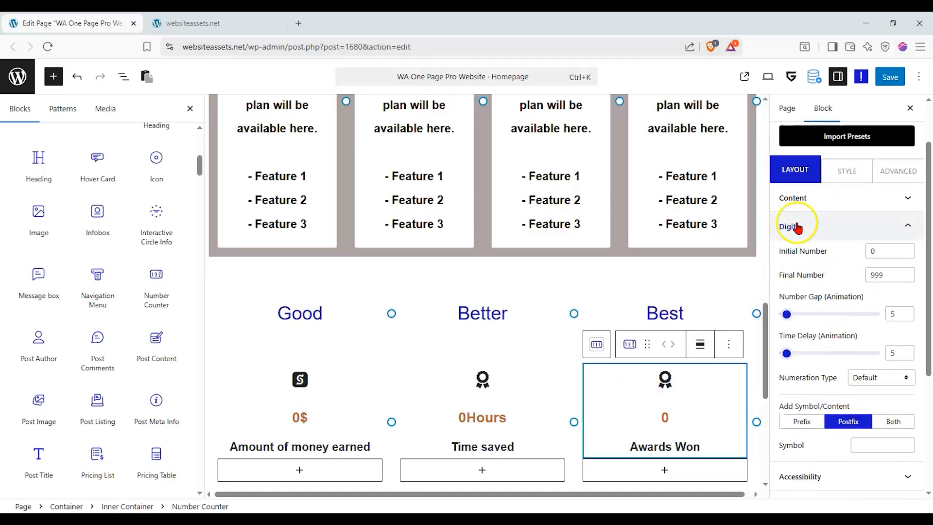
left_click_drag(890, 273, 786, 280)
type("6789678")
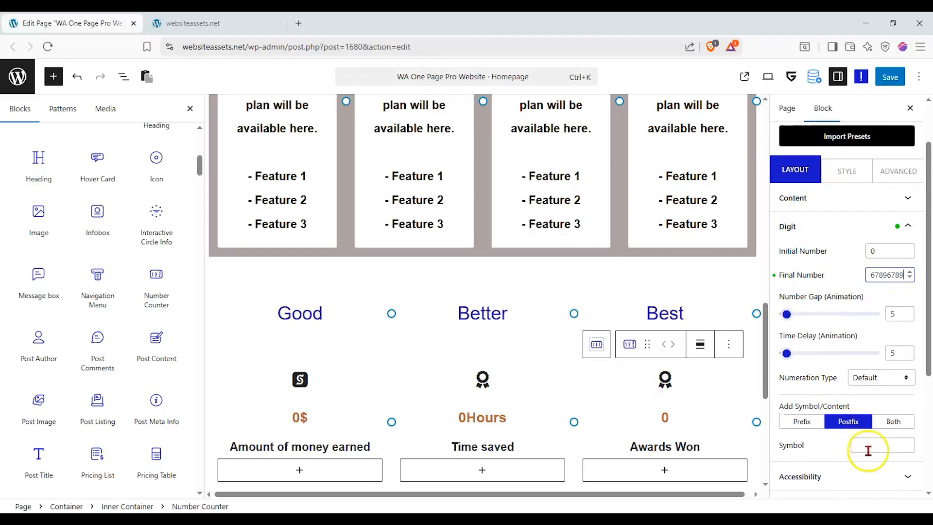
left_click(827, 200)
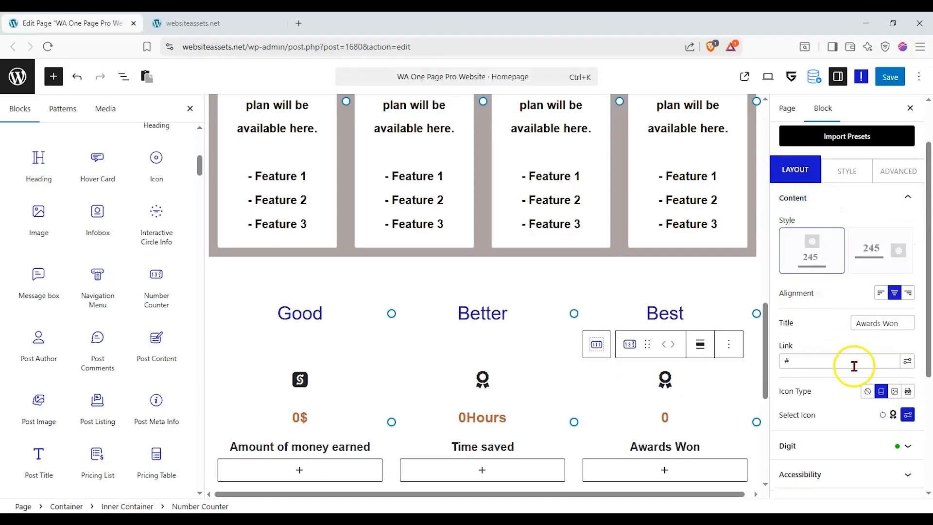
triple_click(902, 323)
type("People Saved")
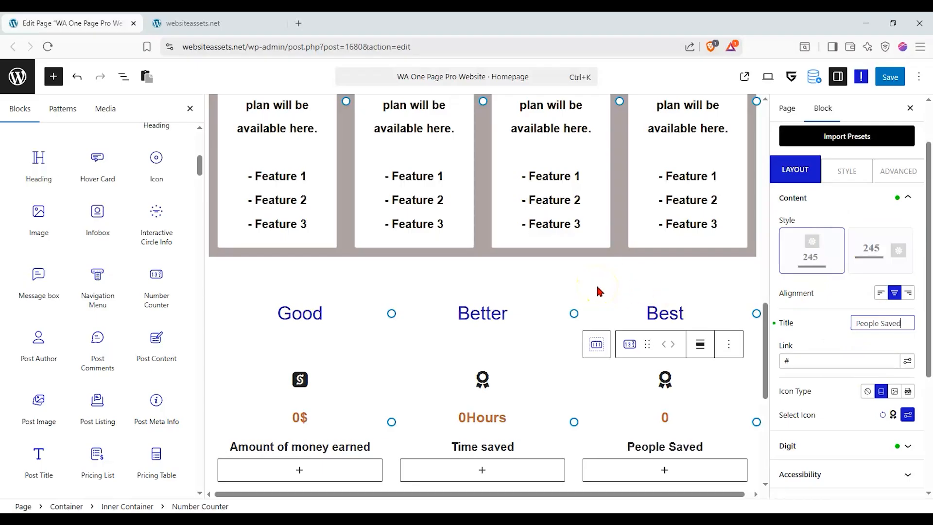
- Search the icons for "cloc" and give the "Time saved" counter the person-with-clock icon
left_click(501, 381)
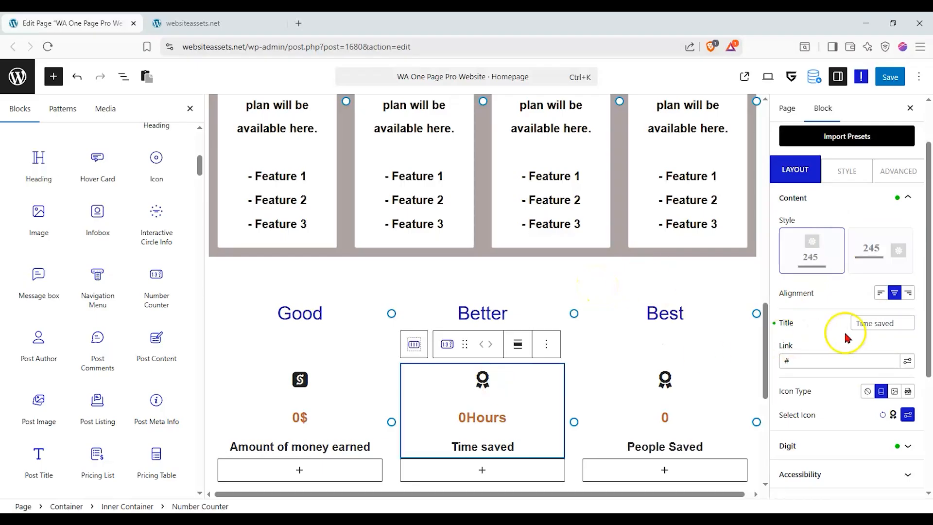
left_click(898, 418)
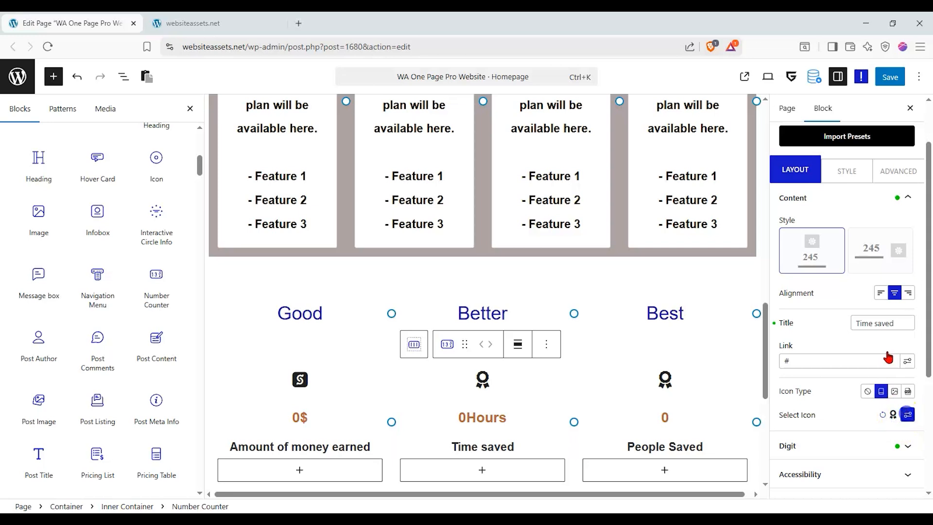
left_click(865, 273)
type("cloc")
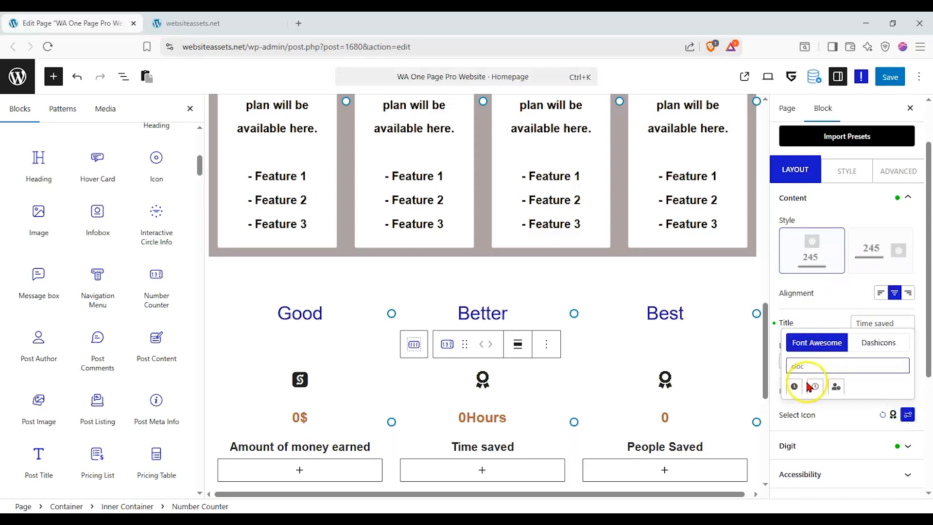
left_click(837, 389)
- Search the icons for "perso", give the "People Saved" counter the person-at-booth icon, and save the page
left_click(662, 392)
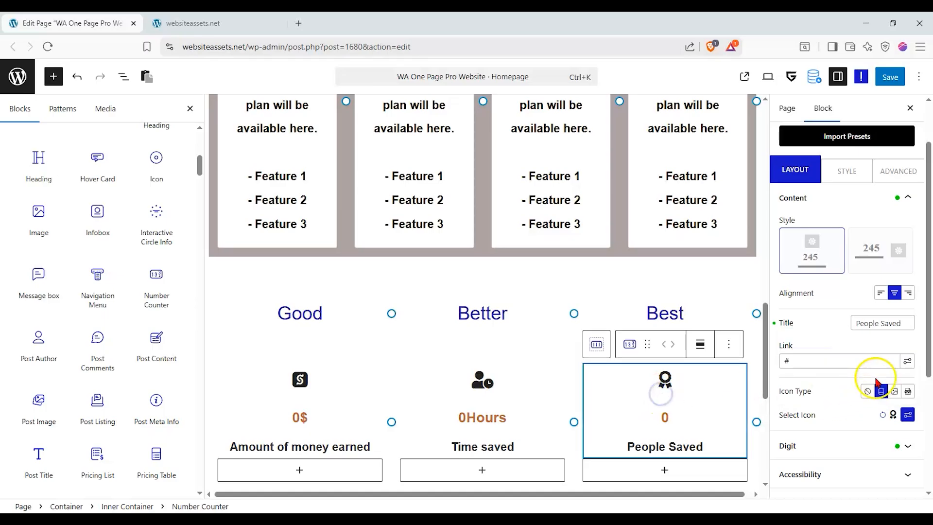
left_click(908, 415)
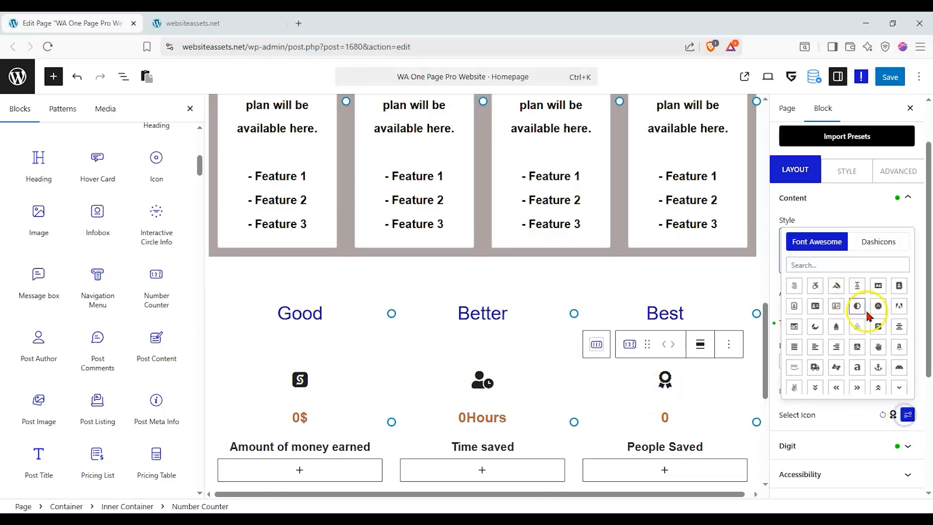
type("perso")
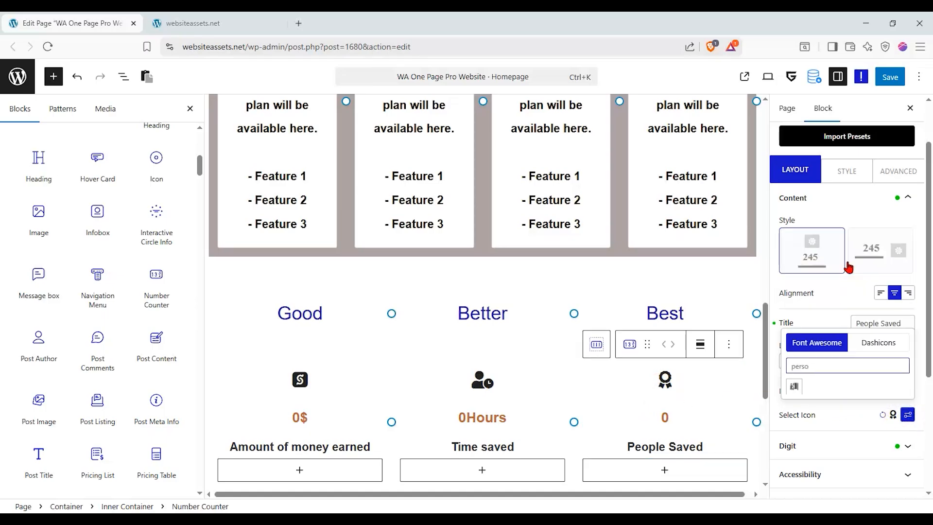
left_click(795, 388)
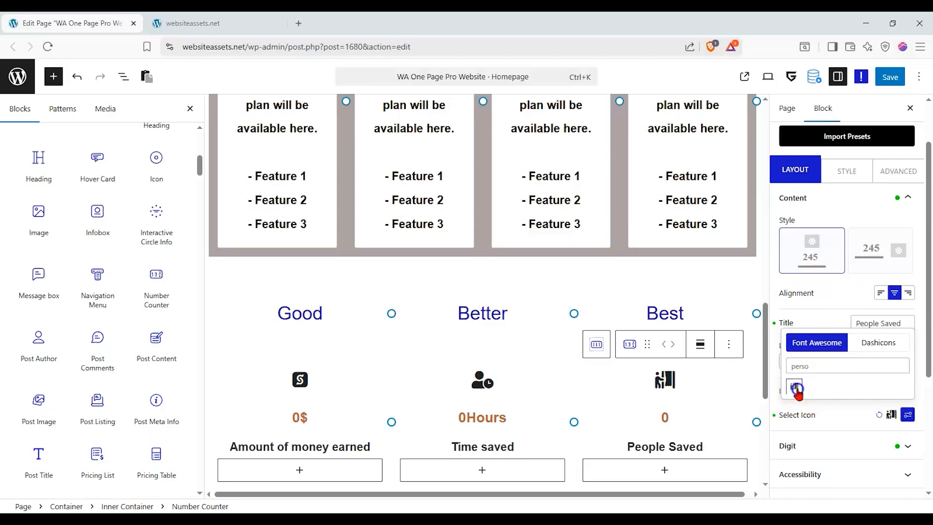
left_click(729, 395)
scroll(725, 369, "up", 1)
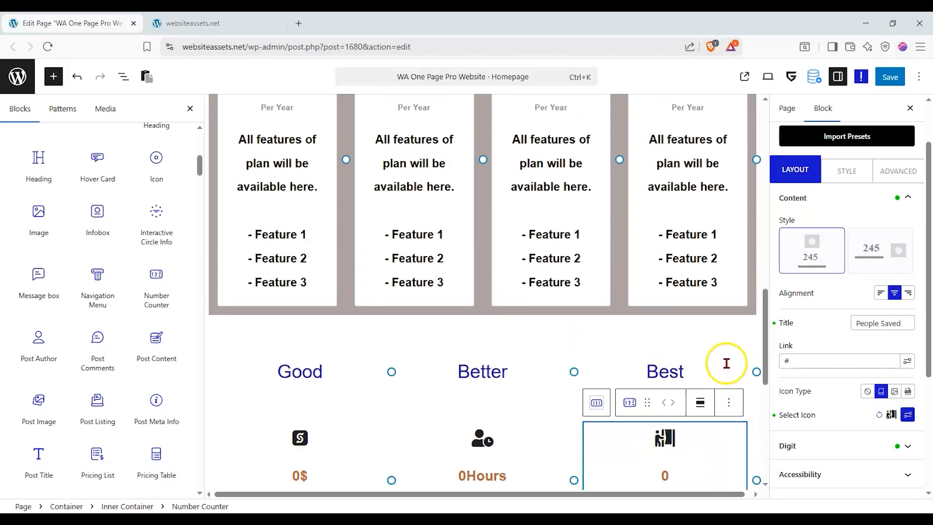
left_click(886, 80)
- Insert a Heading block between the pricing tables and the Good, Better and Best counter section
scroll(532, 355, "down", 1)
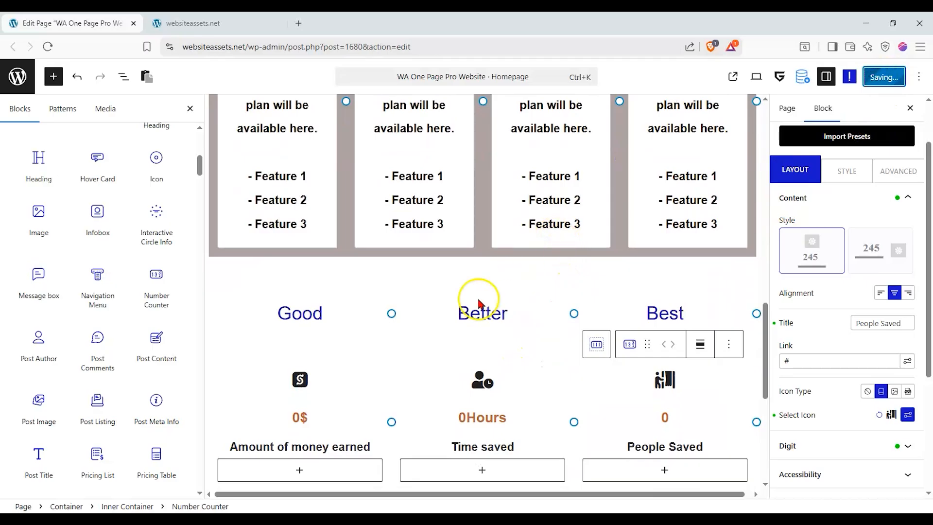
scroll(479, 306, "up", 10)
scroll(441, 335, "down", 7)
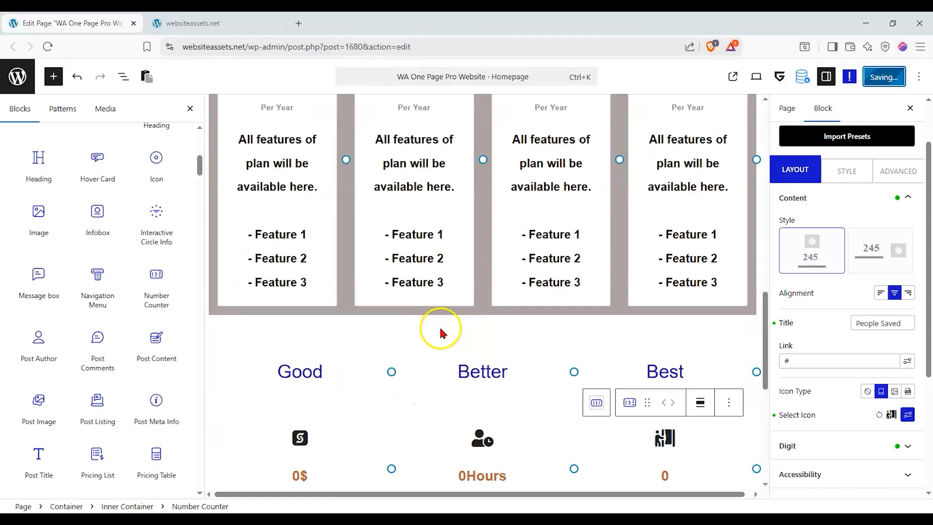
scroll(11, 252, "up", 3)
left_click_drag(38, 341, 571, 323)
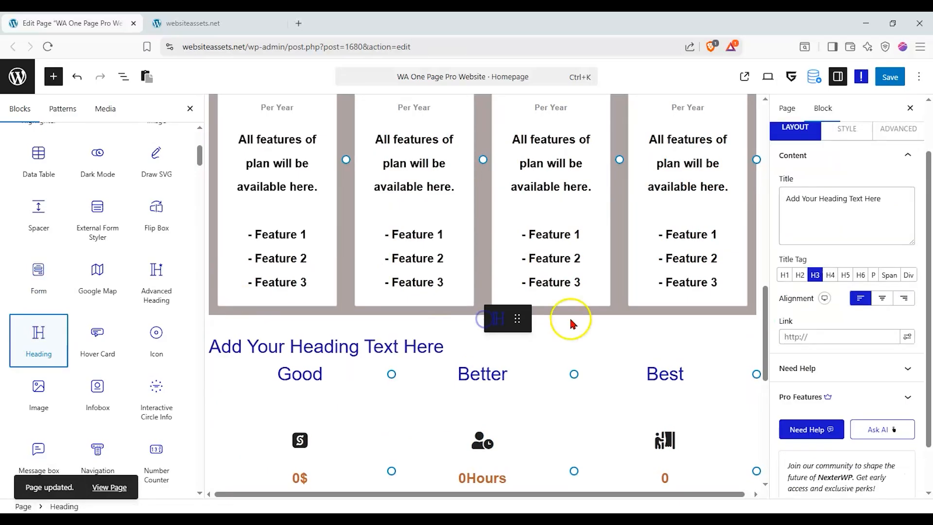
- Set the new heading's text to "Some business statistics...", centre it and save the page
double_click(384, 347)
left_click_drag(885, 202, 548, 180)
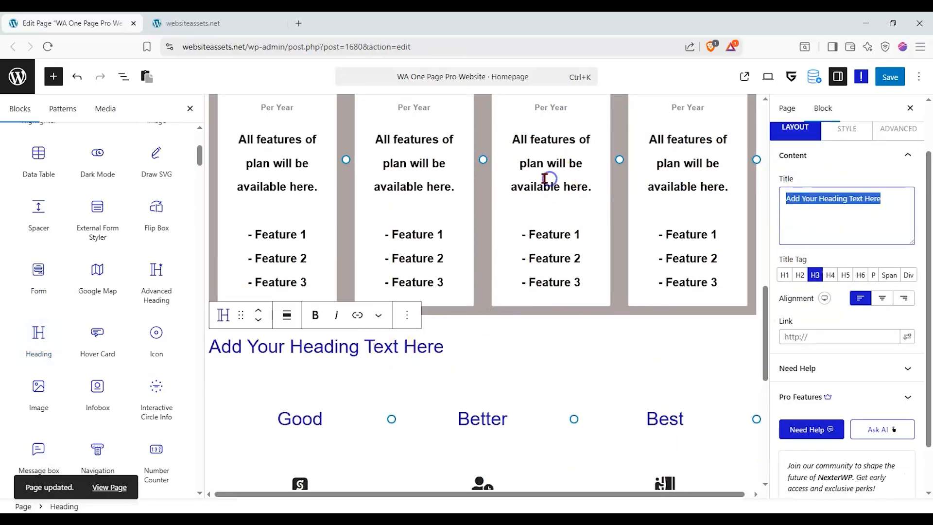
type("Some busin")
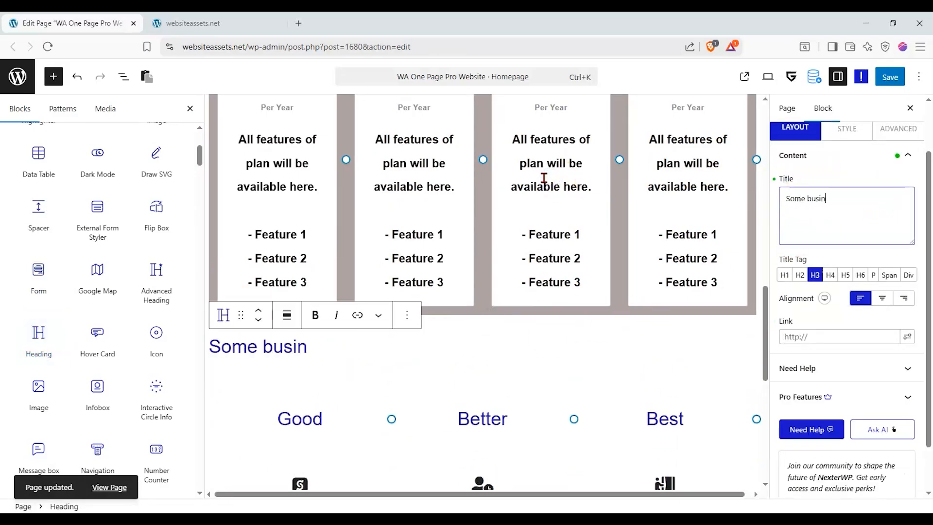
type("ess statist")
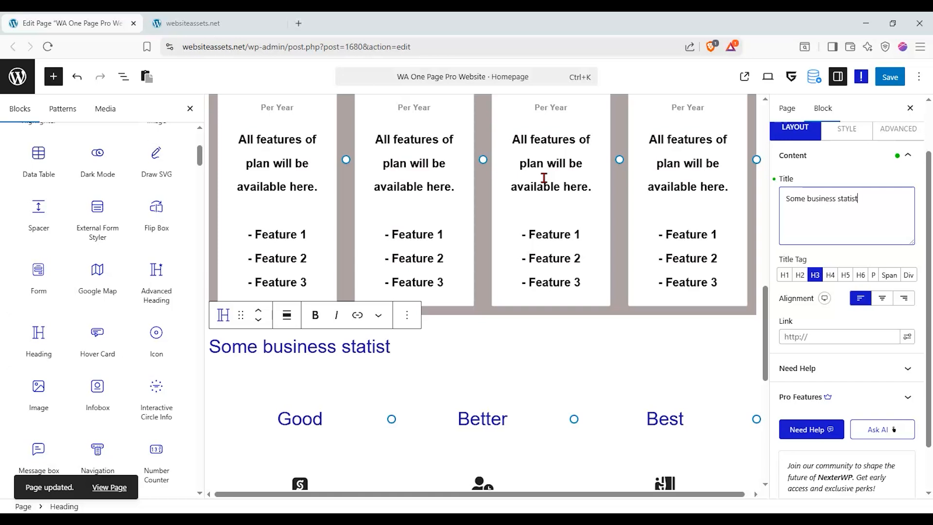
type("ics...")
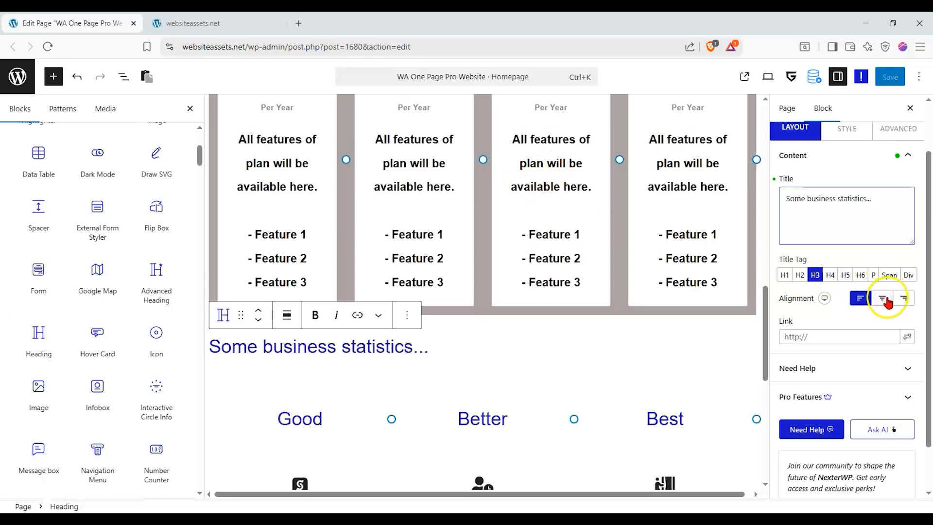
left_click(884, 300)
left_click(891, 79)
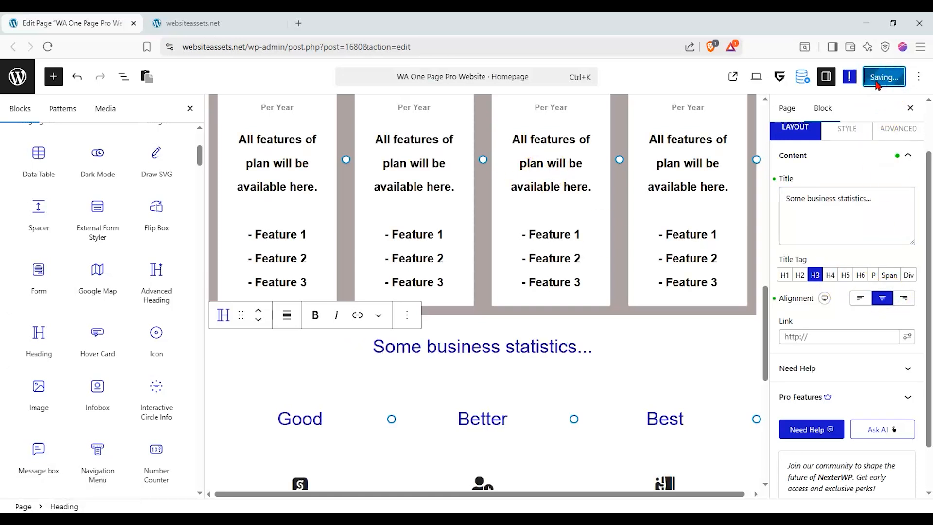
- Switch to the live homepage, reload it and review the pricing tables, statistics heading and counters
left_click(529, 182)
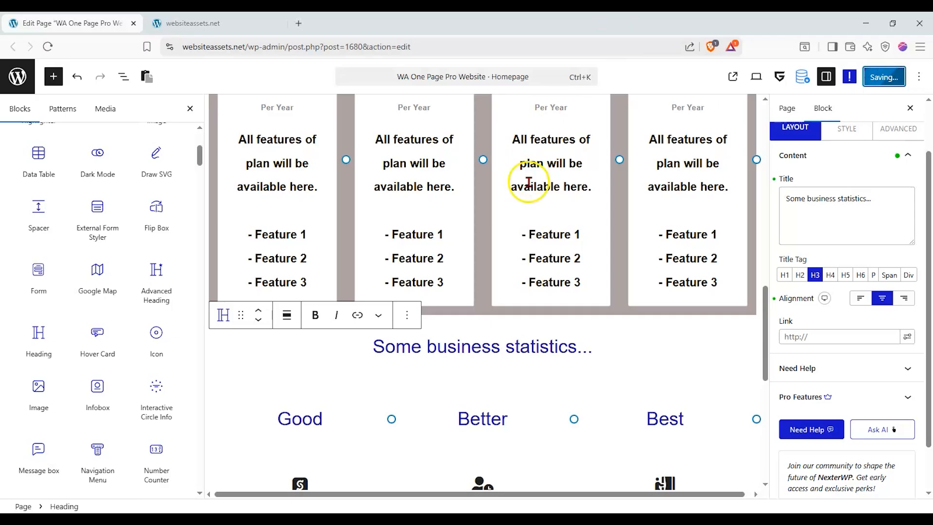
left_click(223, 19)
left_click(47, 46)
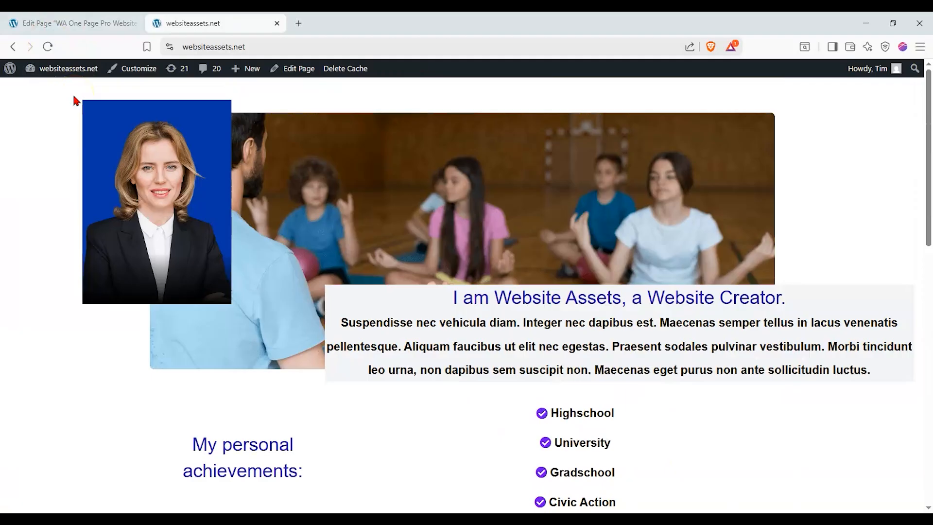
scroll(73, 95, "down", 12)
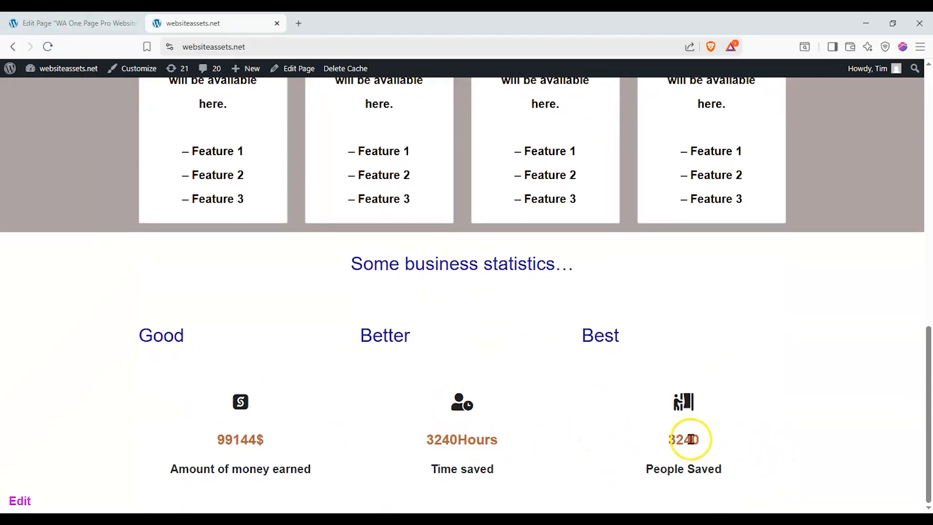
scroll(691, 439, "up", 11)
scroll(689, 435, "down", 5)
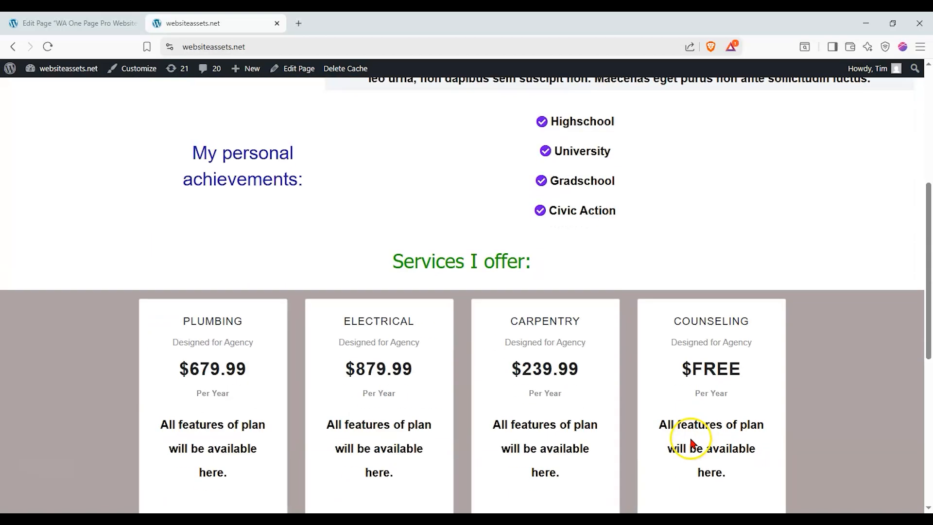
scroll(691, 441, "down", 5)
- Return to the page editor and insert a Heading block below the three number counters
left_click(83, 25)
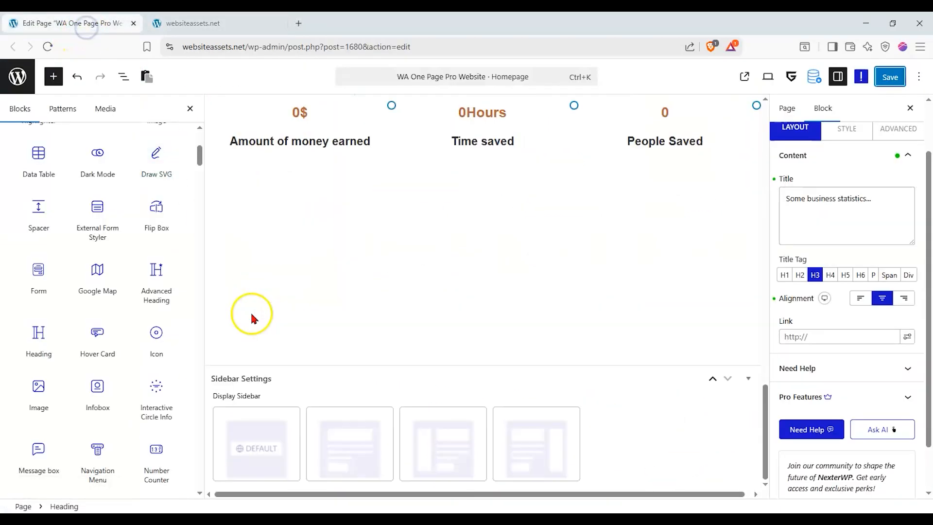
scroll(519, 418, "up", 1)
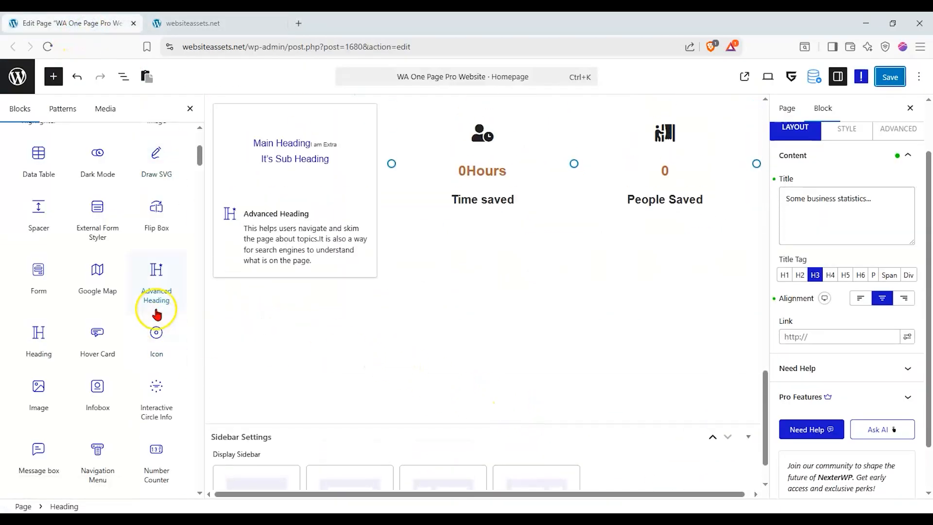
left_click_drag(128, 331, 517, 242)
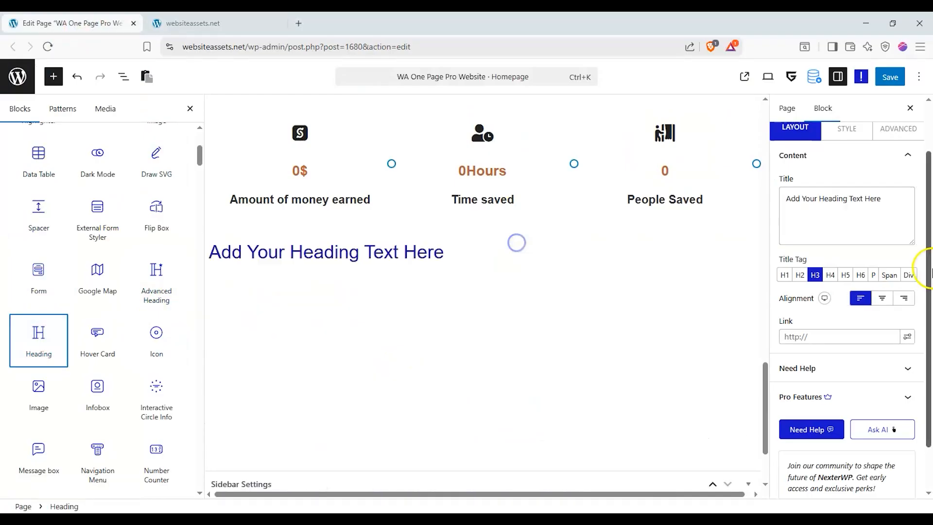
- Set the heading below the counters to "See what my clients have to say:" and centre it
type("See what our")
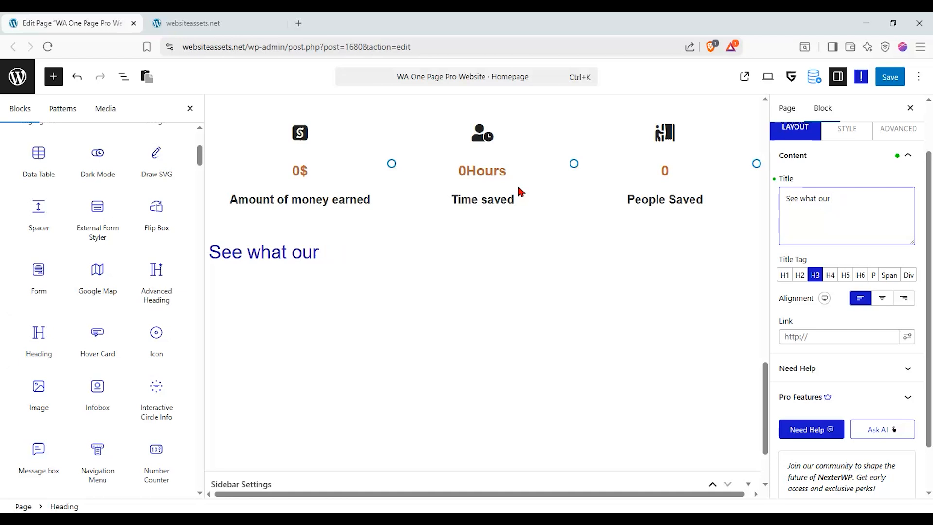
type("customers")
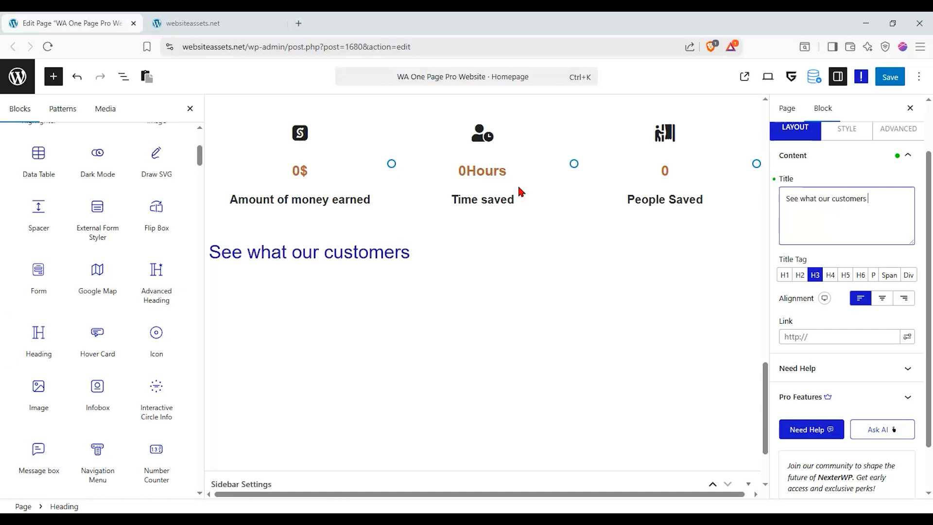
key("BackSpace")
key("BackSpace")
key("BackSpace")
key("BackSpace")
key("BackSpace")
key("BackSpace")
key("BackSpace")
key("BackSpace")
key("BackSpace")
key("BackSpace")
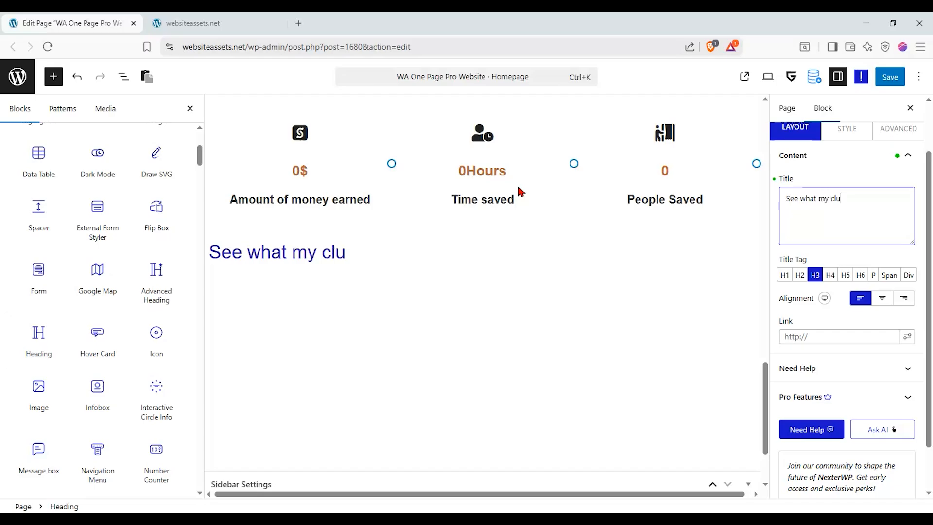
type("s have tos a")
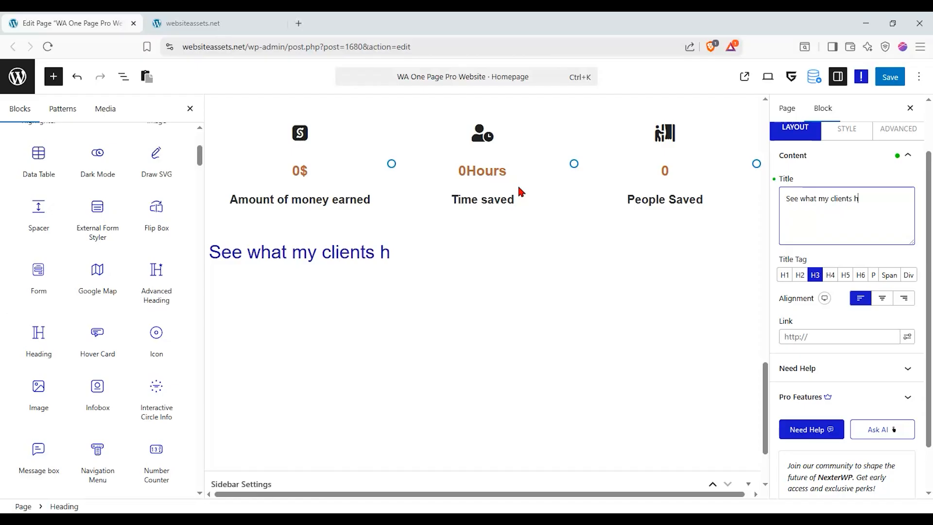
key("BackSpace")
key("BackSpace")
key("BackSpace")
type("say:")
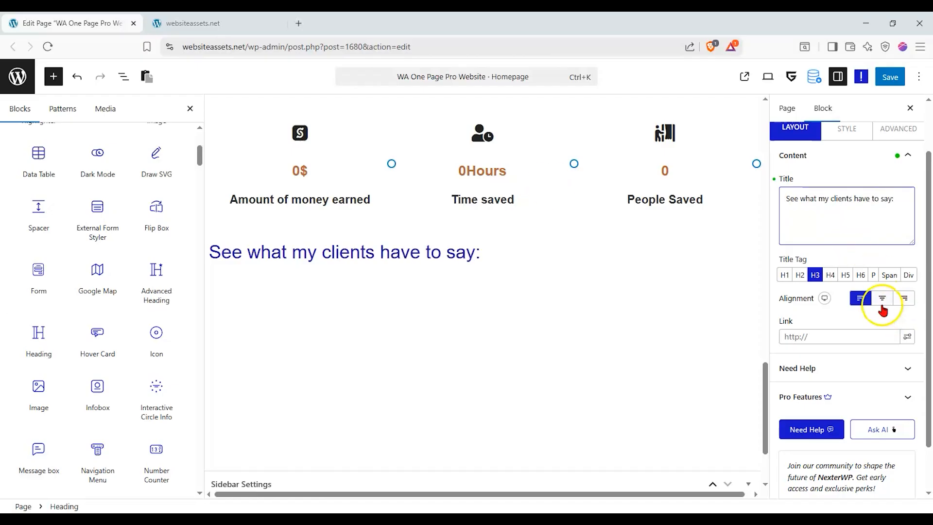
left_click(882, 299)
scroll(43, 281, "down", 4)
scroll(42, 271, "up", 9)
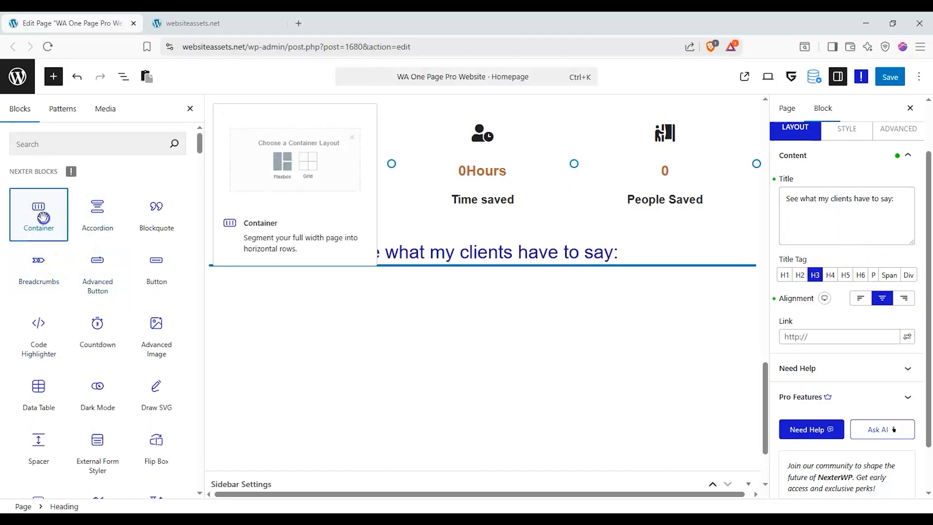
left_click(43, 217)
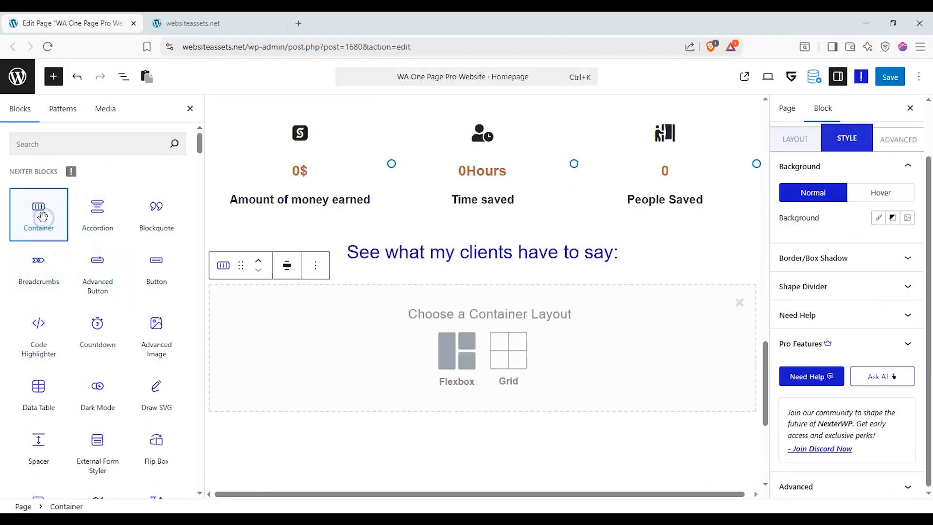
left_click(316, 267)
scroll(348, 413, "down", 2)
left_click(348, 495)
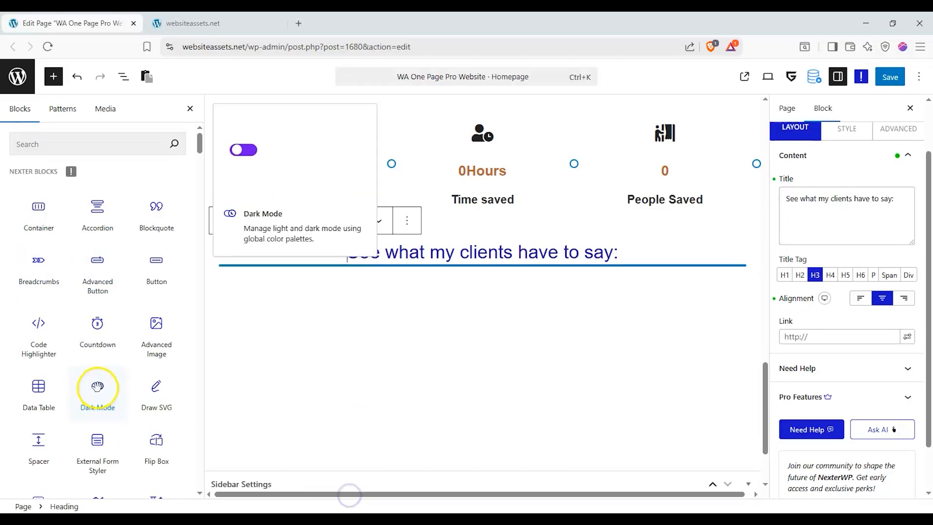
- Insert a Testimonials block directly below the "See what my clients have to say:" heading
scroll(97, 387, "down", 8)
scroll(60, 363, "down", 8)
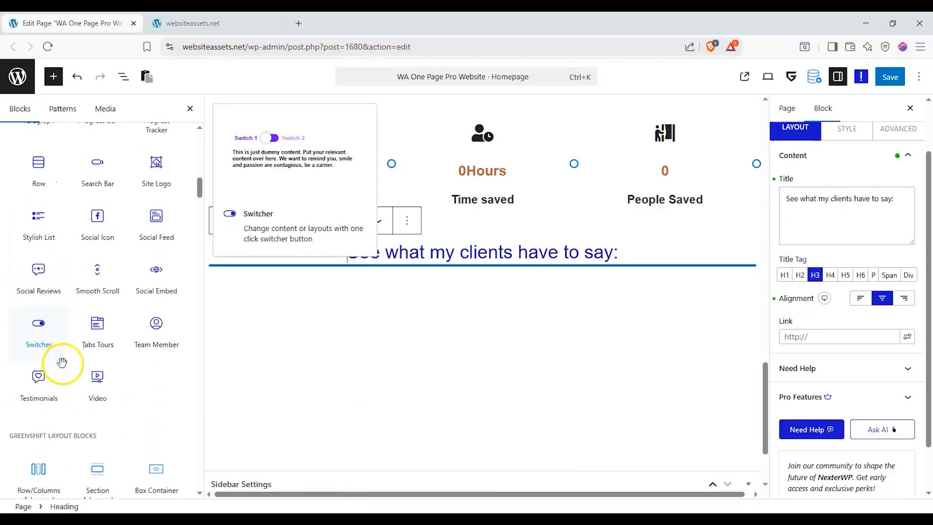
left_click_drag(37, 376, 470, 343)
left_click(368, 347)
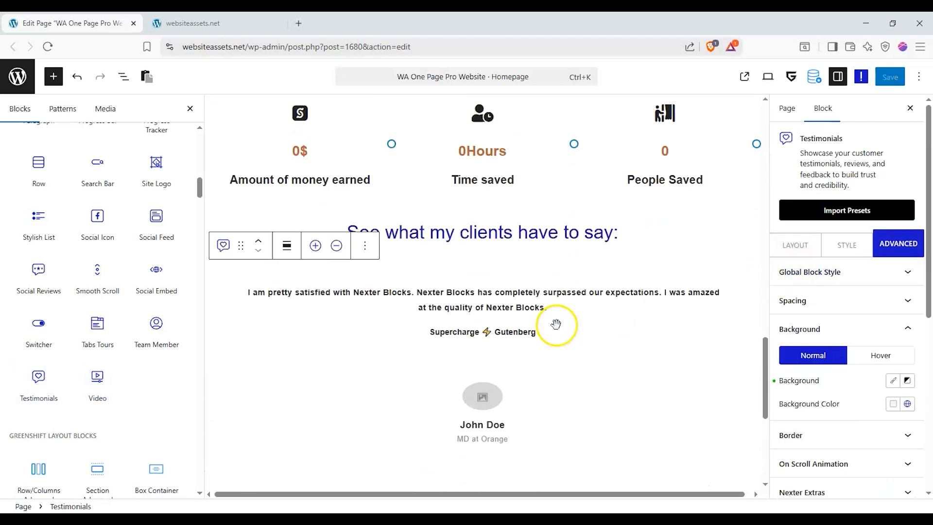
scroll(556, 325, "down", 3)
left_click(494, 251)
- Switch the Testimonials block to the Grid layout and add two more testimonials
left_click(818, 252)
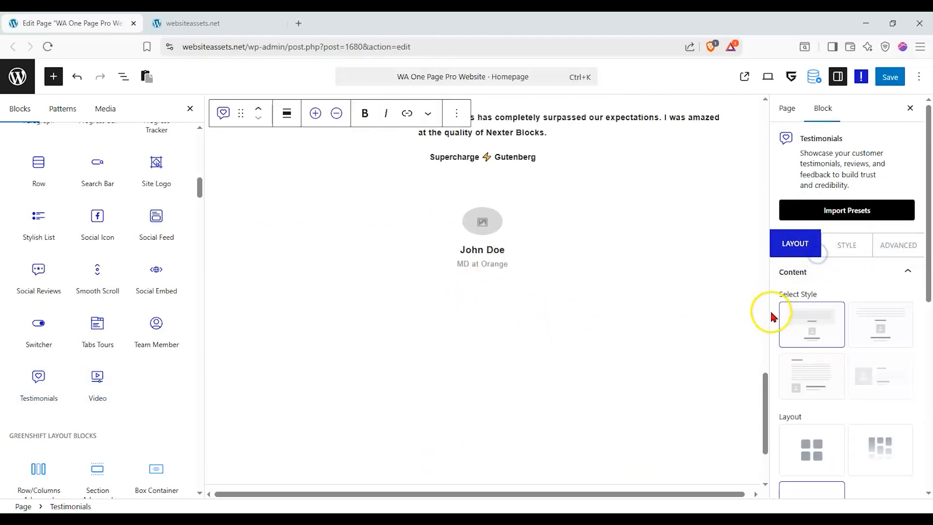
scroll(772, 316, "down", 2)
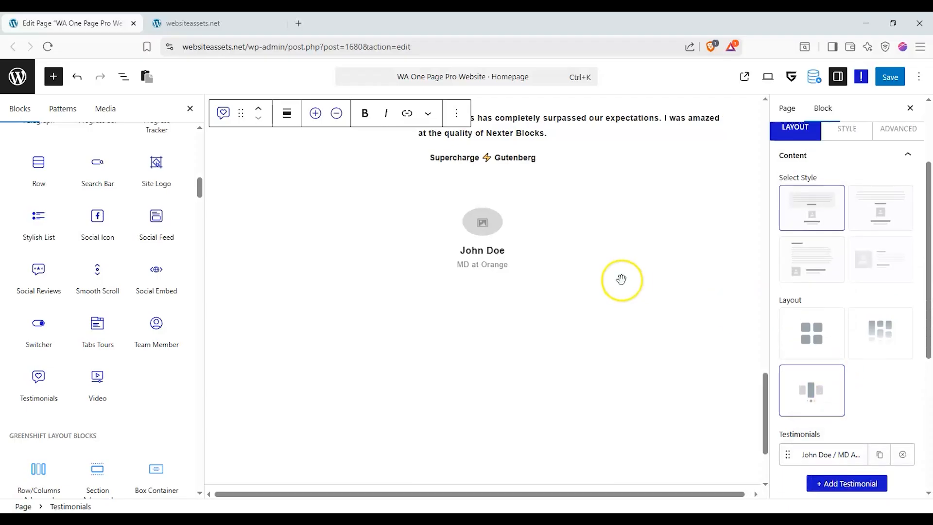
scroll(622, 280, "up", 3)
left_click(822, 333)
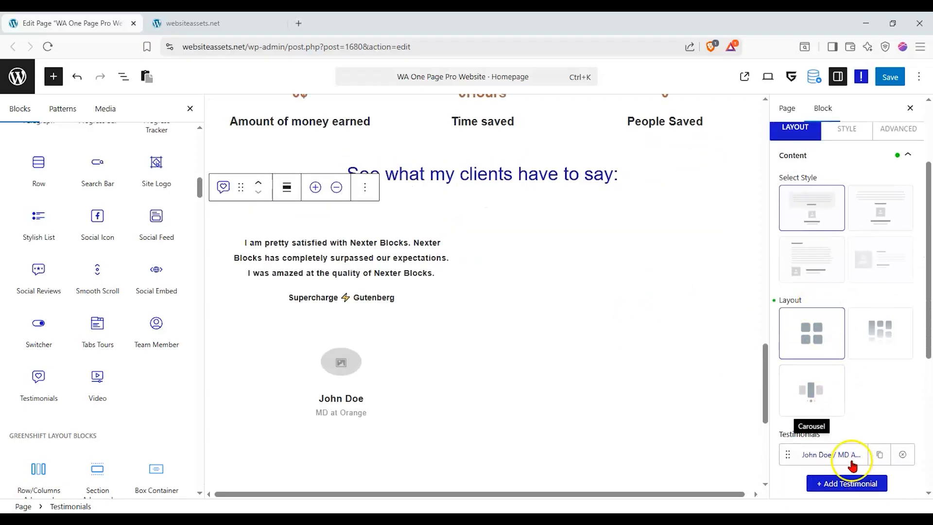
left_click(847, 483)
scroll(845, 486, "down", 2)
left_click(833, 455)
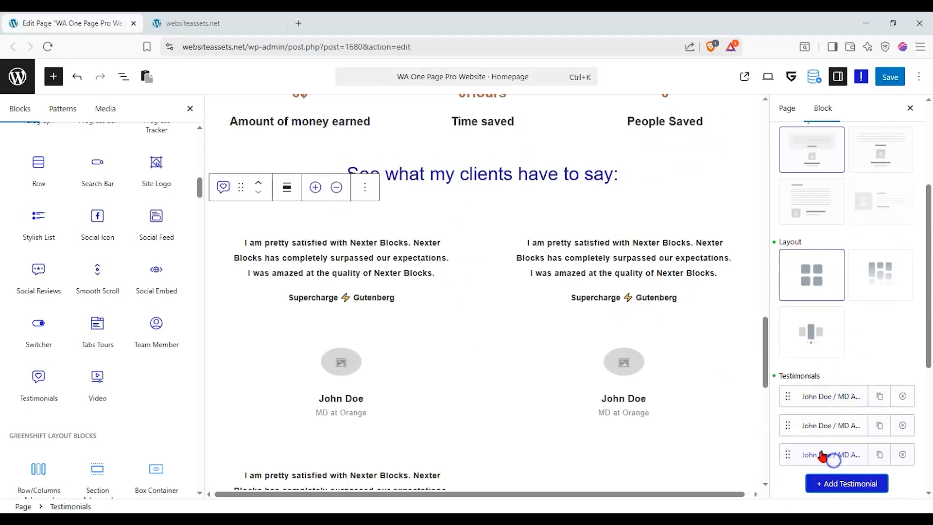
- Give the Testimonials block the Carousel layout and the left-aligned style with the author photo beneath the text
left_click(881, 168)
left_click(878, 272)
left_click(812, 328)
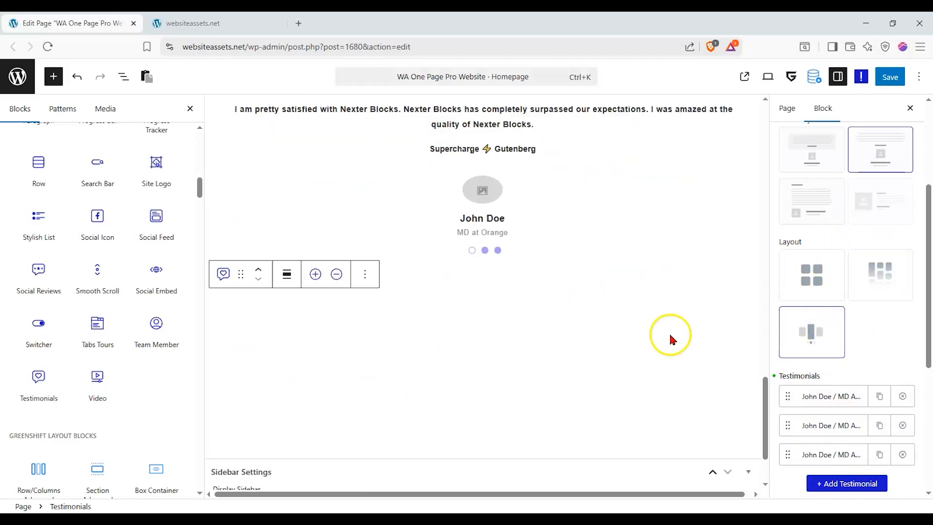
scroll(671, 337, "up", 2)
left_click(807, 202)
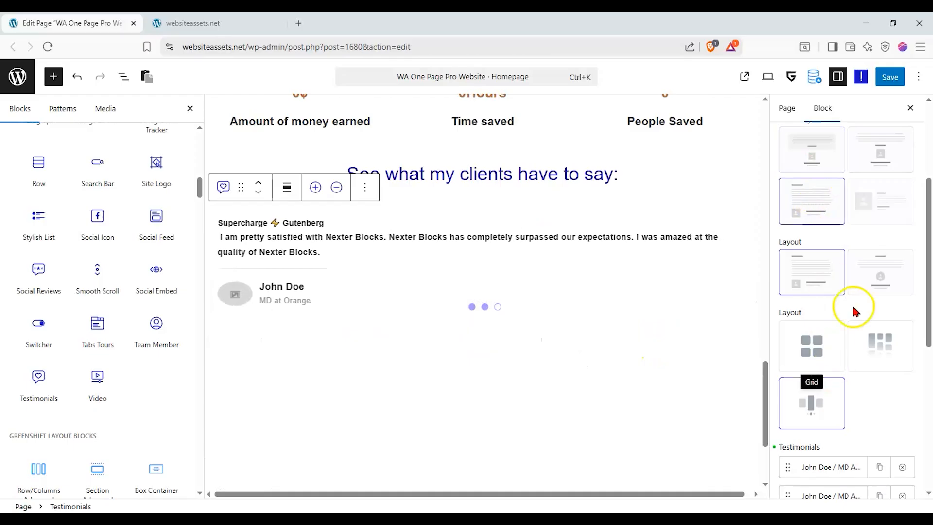
- Expand the first testimonial's settings and save the page
scroll(875, 350, "down", 2)
left_click(842, 351)
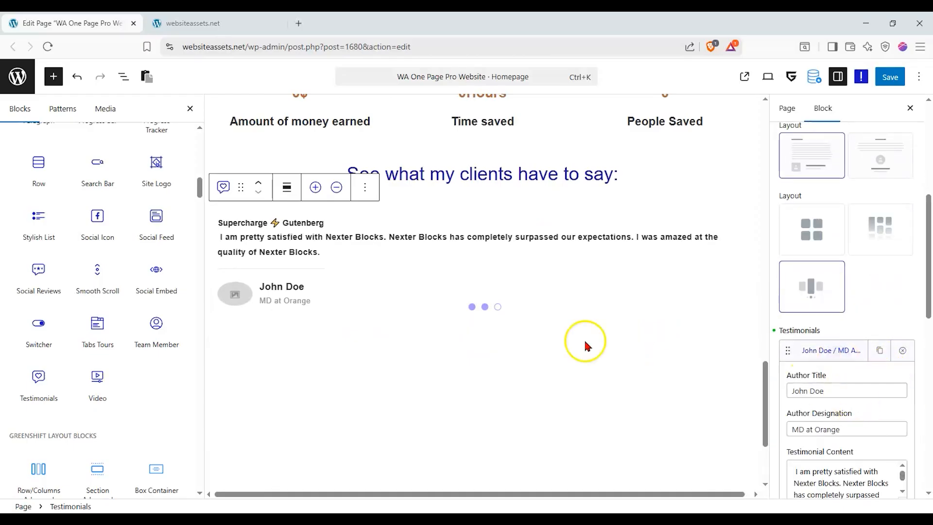
scroll(571, 328, "up", 2)
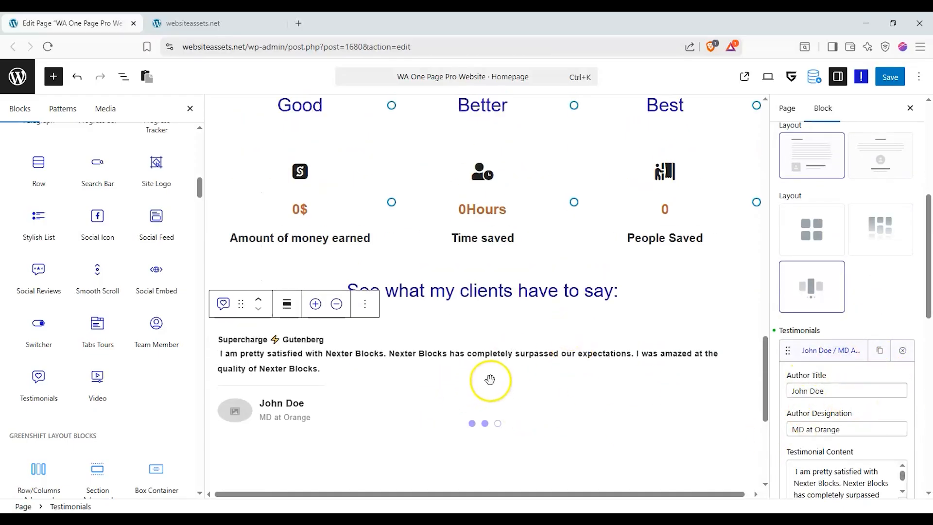
scroll(488, 380, "up", 2)
scroll(486, 384, "down", 5)
scroll(488, 380, "up", 4)
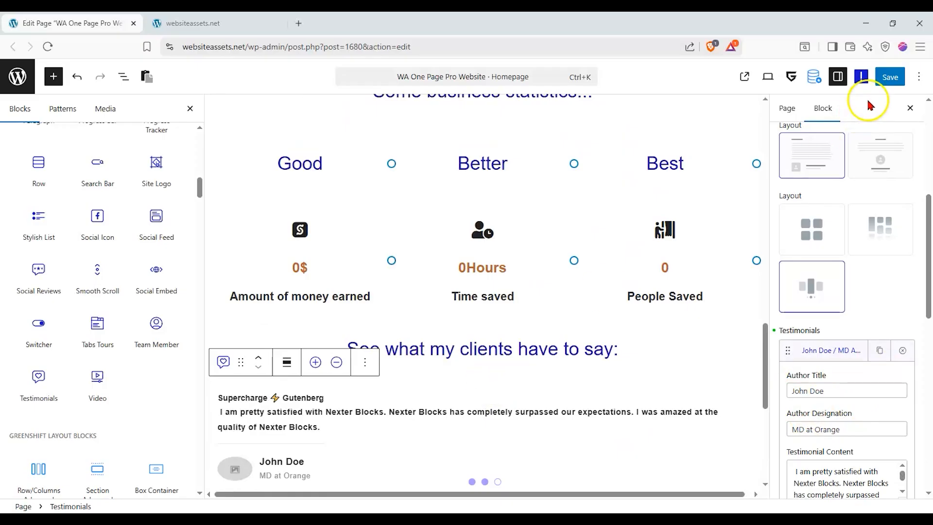
left_click(891, 76)
scroll(884, 416, "down", 2)
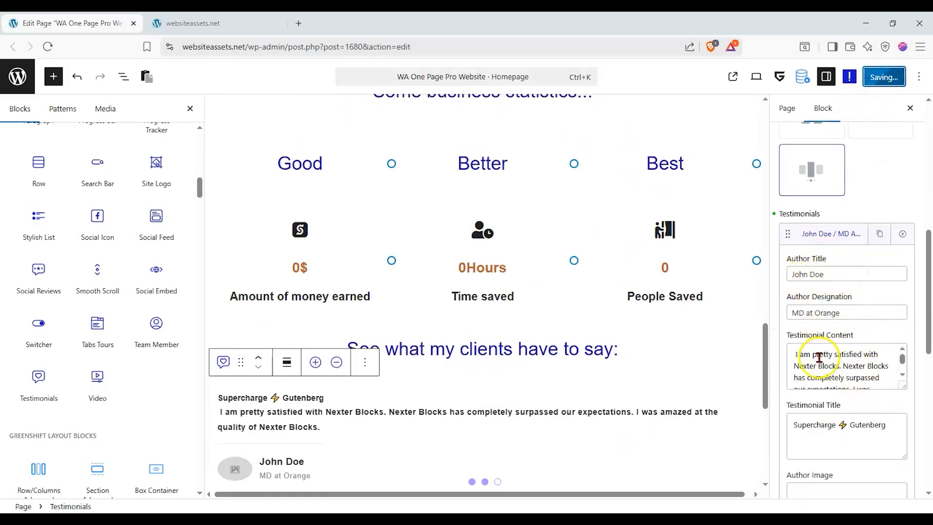
scroll(827, 463, "down", 5)
scroll(488, 468, "down", 2)
left_click(485, 368)
- Reload the live homepage and review it from the intro down to the testimonials carousel
left_click(219, 24)
left_click(48, 46)
scroll(146, 287, "up", 15)
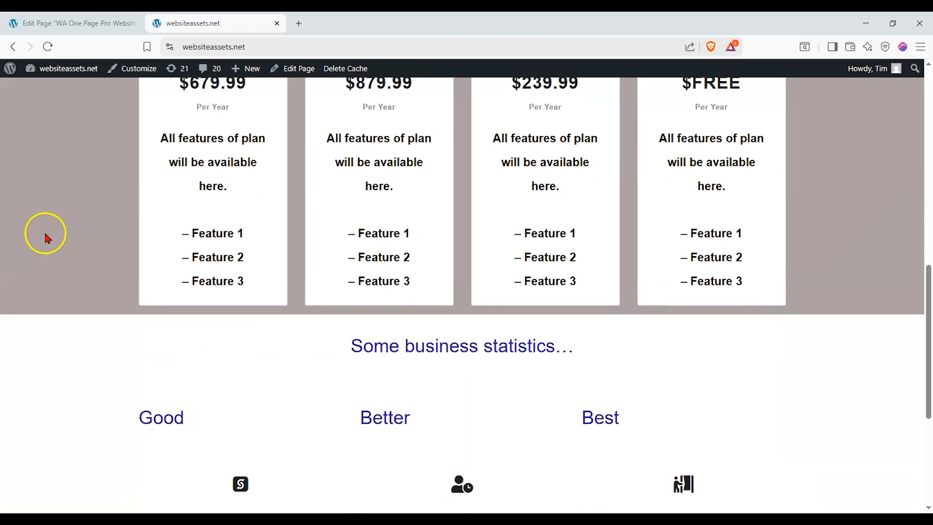
scroll(44, 234, "down", 5)
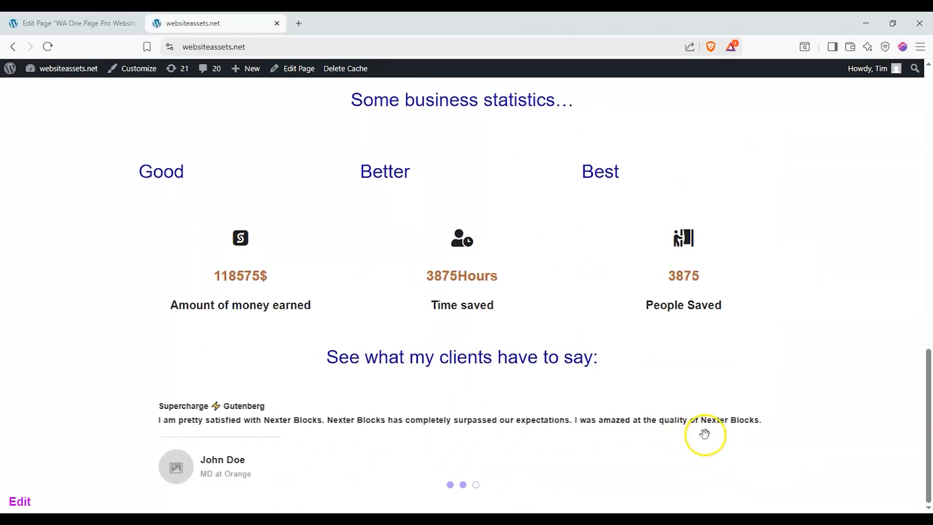
scroll(116, 272, "up", 10)
scroll(114, 272, "up", 6)
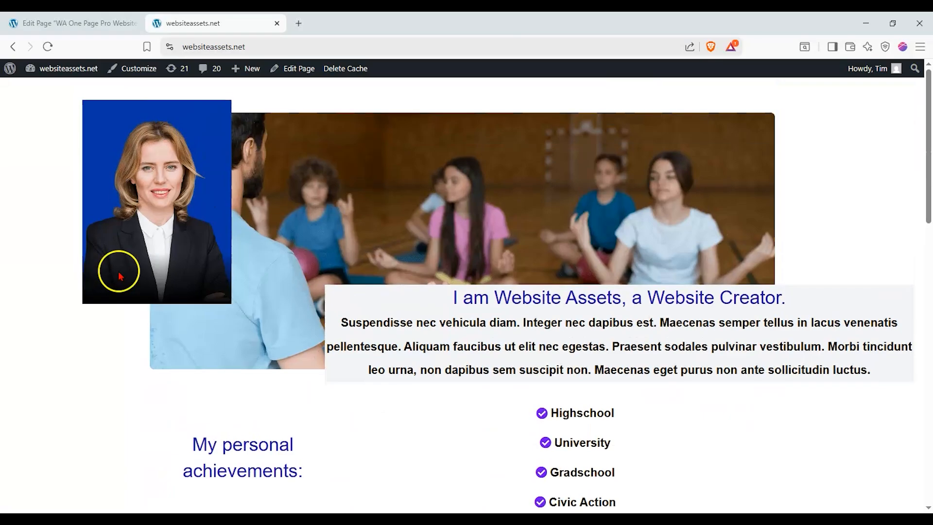
- Review the business statistics and client testimonials sections on the live homepage
scroll(119, 265, "down", 10)
scroll(126, 249, "down", 7)
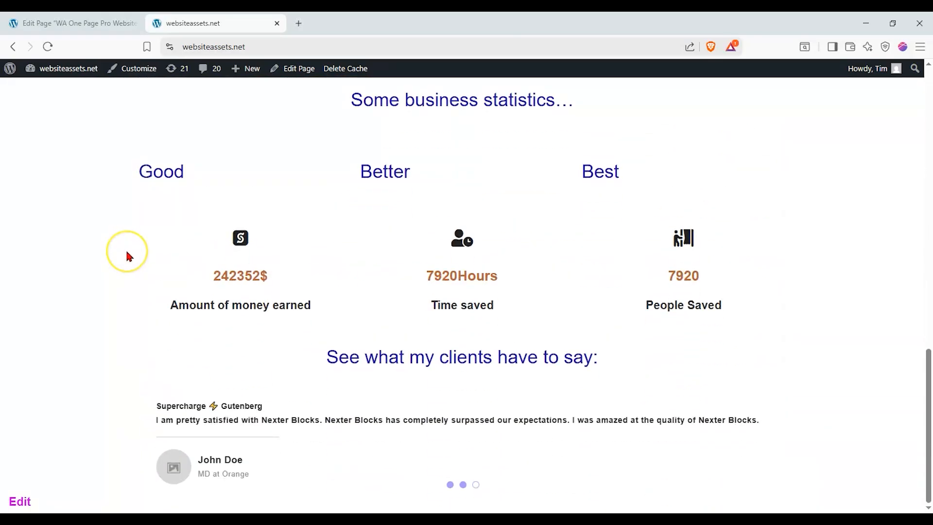
scroll(147, 204, "up", 12)
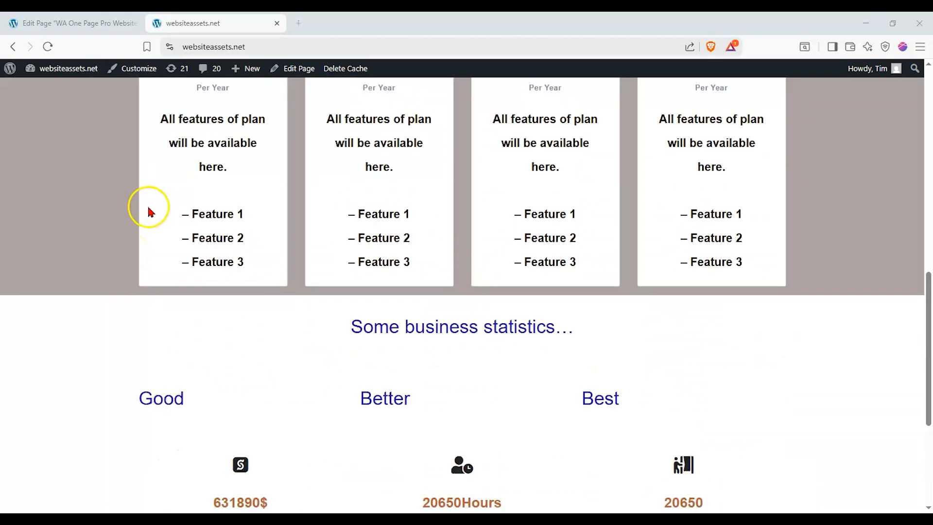
scroll(147, 204, "down", 12)
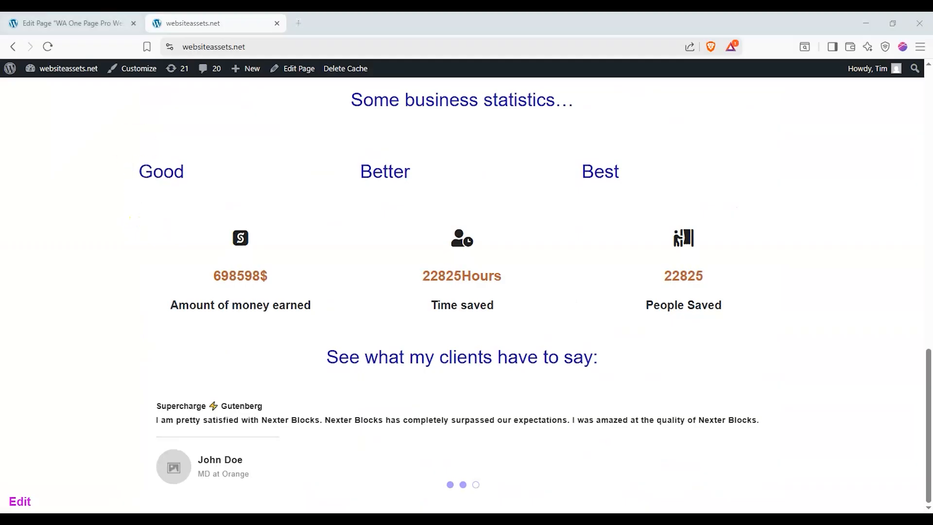
- Switch back to the page editor and add a Nexter Heading block below the testimonials carousel
left_click(72, 22)
scroll(526, 279, "down", 4)
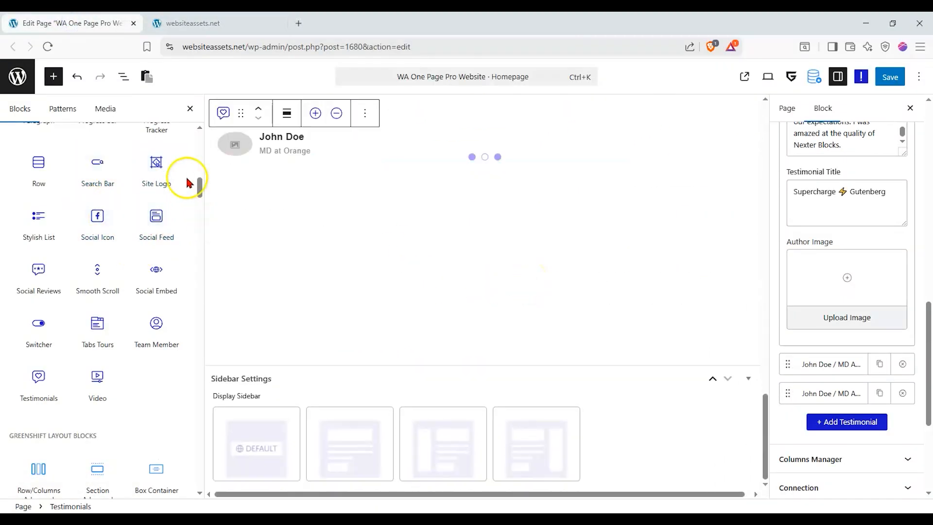
scroll(61, 270, "up", 10)
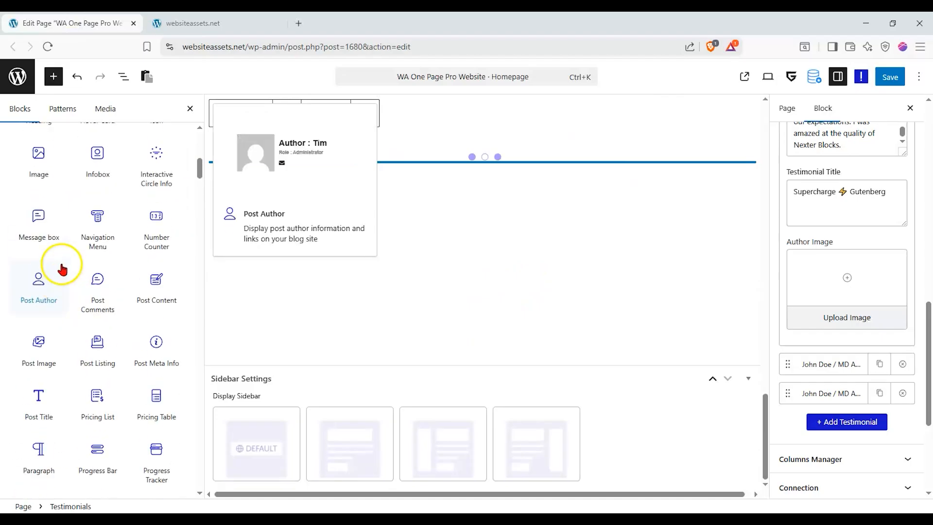
scroll(60, 264, "up", 6)
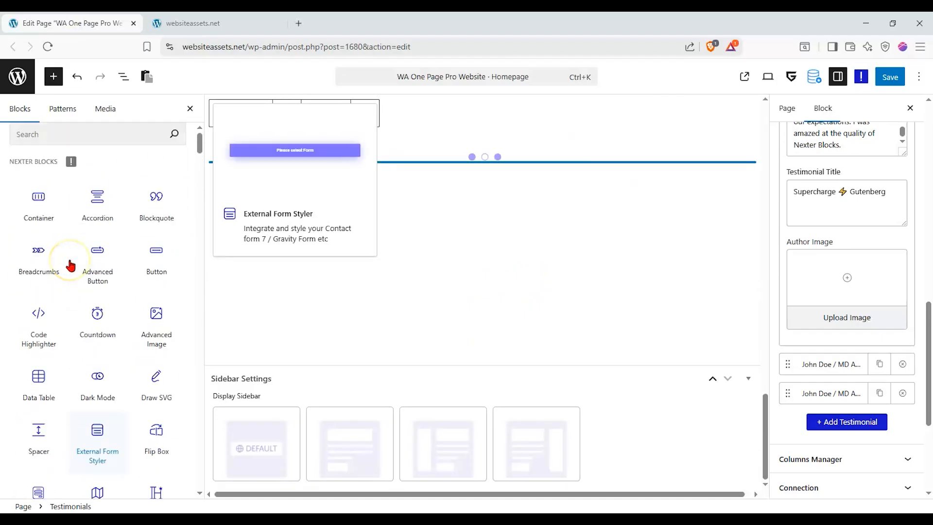
scroll(39, 291, "down", 5)
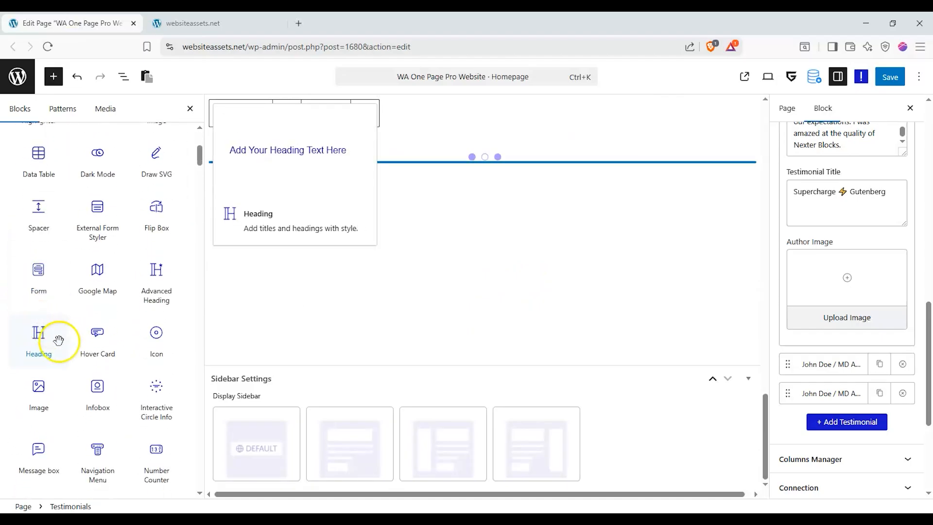
scroll(44, 372, "down", 1)
left_click_drag(38, 302, 423, 216)
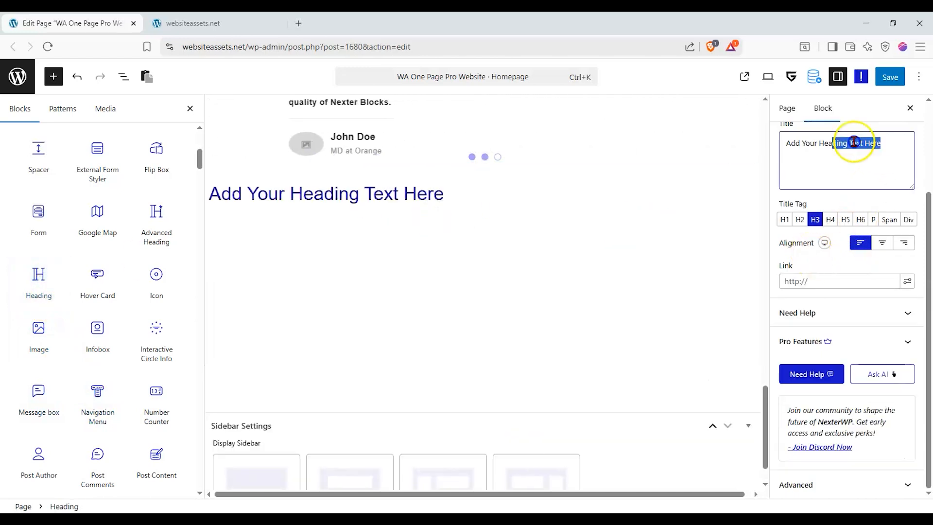
- Set the new heading's title to "Are you ready to work with me? Let's get in touch..." and center it
left_click(743, 149)
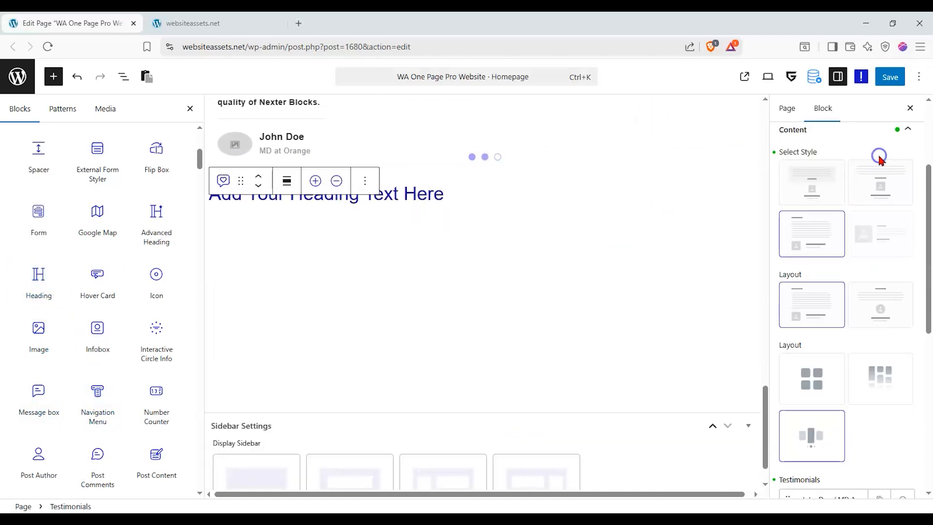
left_click(444, 197)
left_click_drag(881, 143, 872, 154)
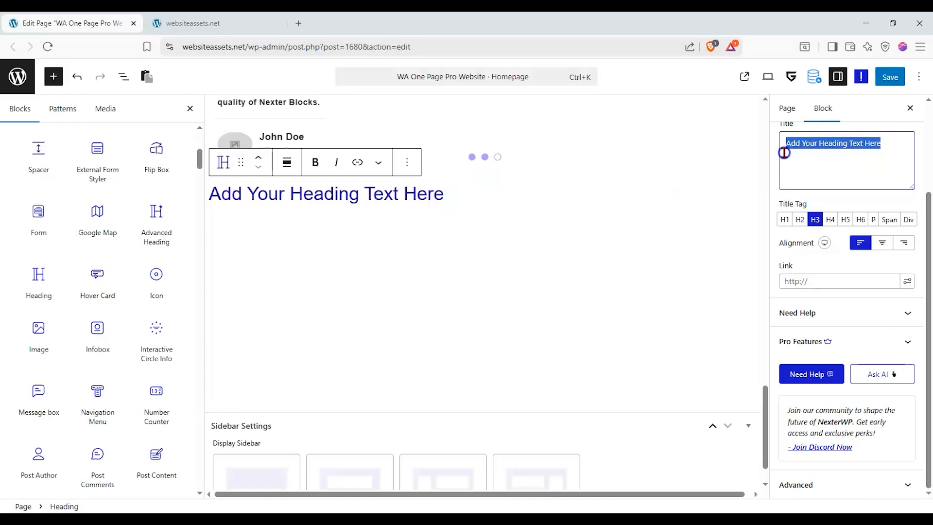
type("Are yo")
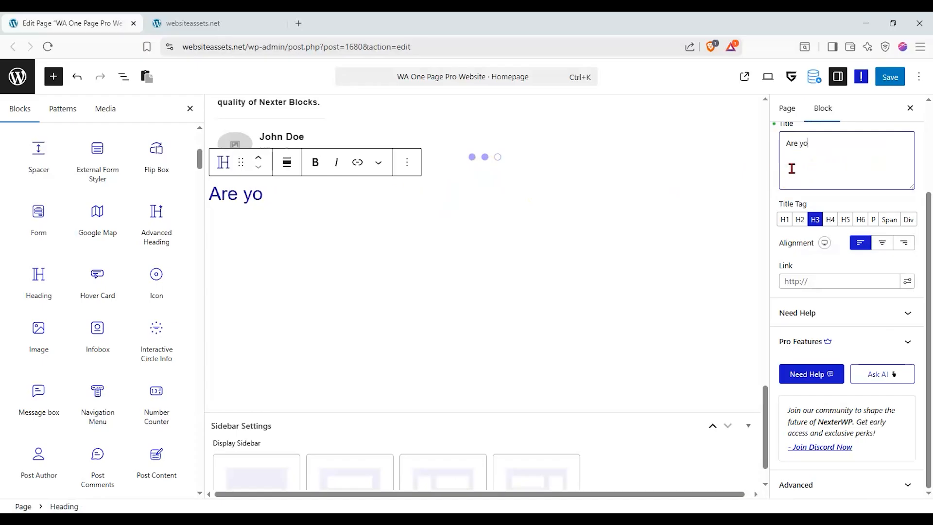
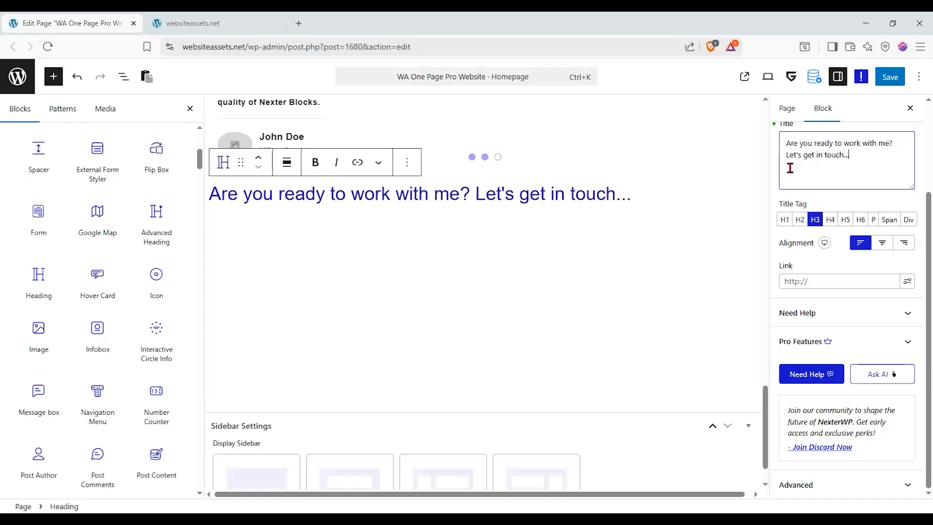
left_click(882, 243)
- Add a Container below the contact heading with a two-column structure, narrow first column and wide second column
scroll(125, 198, "up", 5)
left_click_drag(50, 209, 452, 262)
left_click(447, 295)
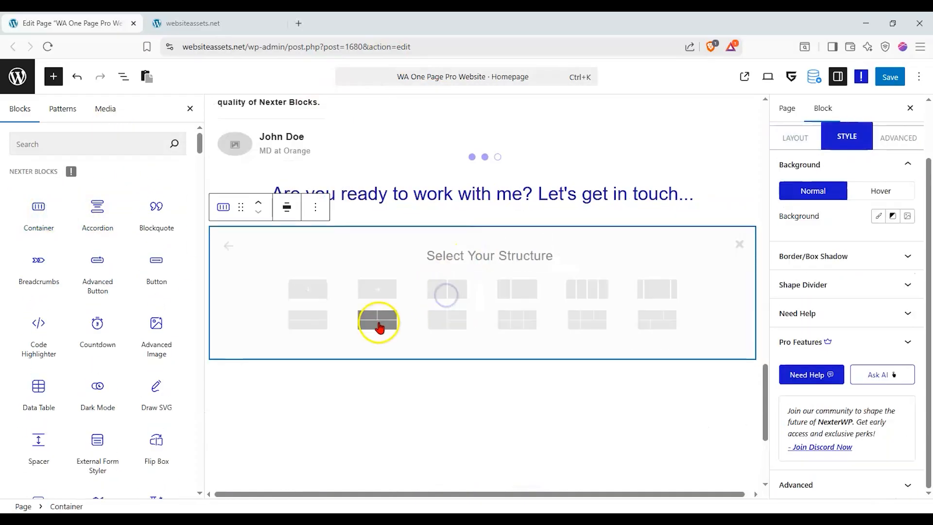
left_click(525, 291)
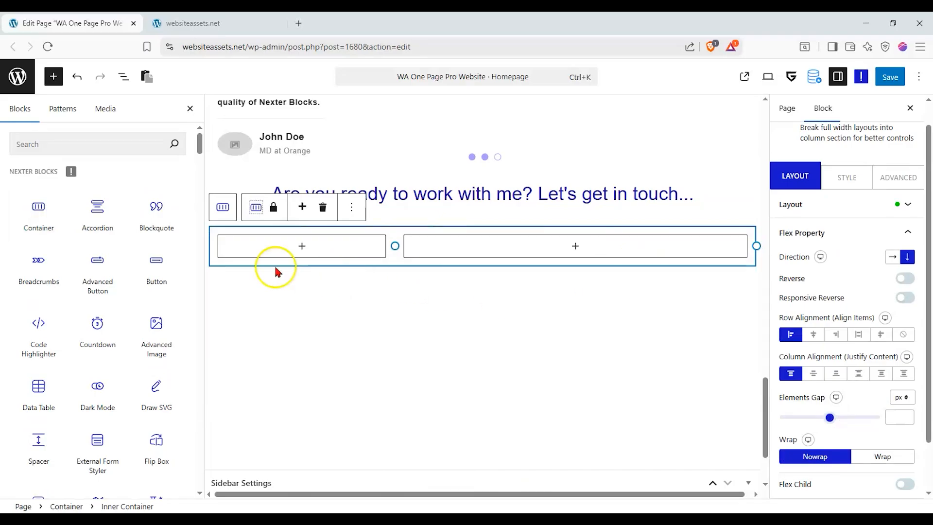
- Search the block library for "map" and place the Map block in the container's wide column
scroll(141, 327, "down", 7)
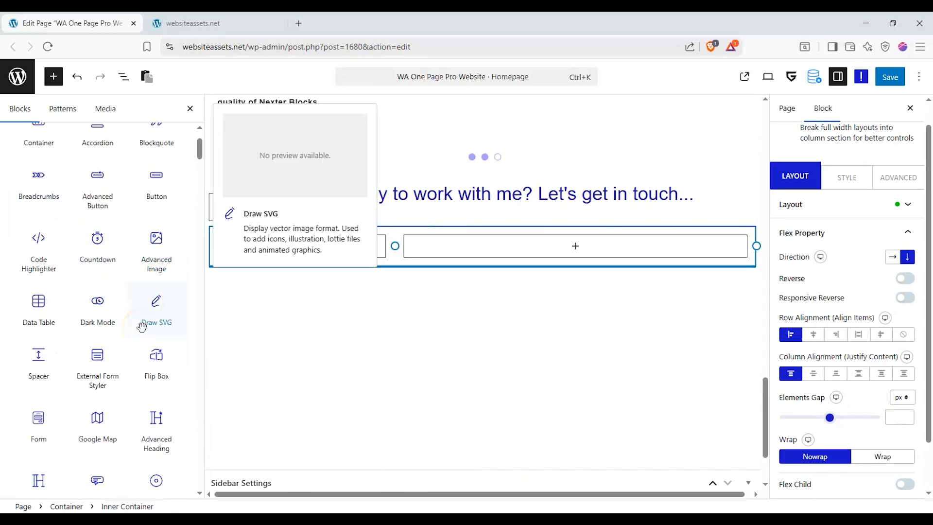
scroll(142, 327, "down", 3)
scroll(119, 277, "up", 8)
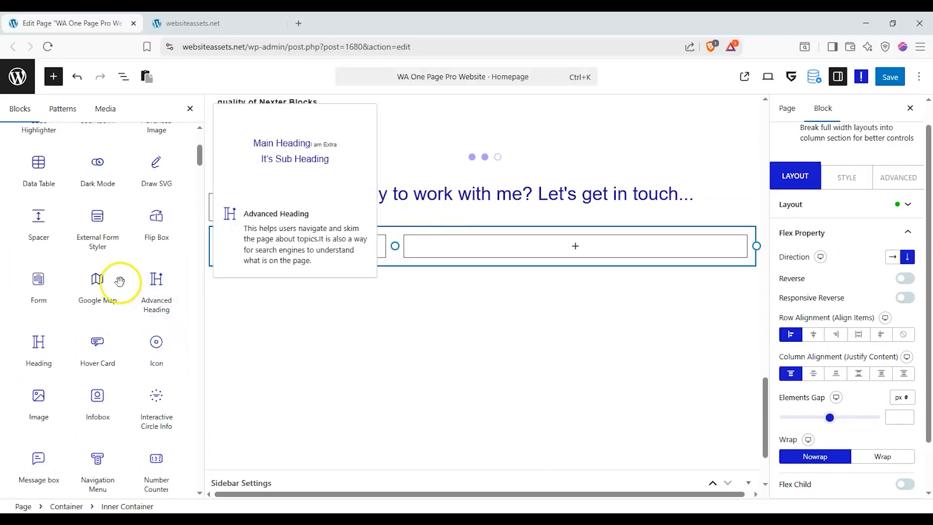
scroll(121, 219, "up", 5)
left_click(126, 140)
type("map")
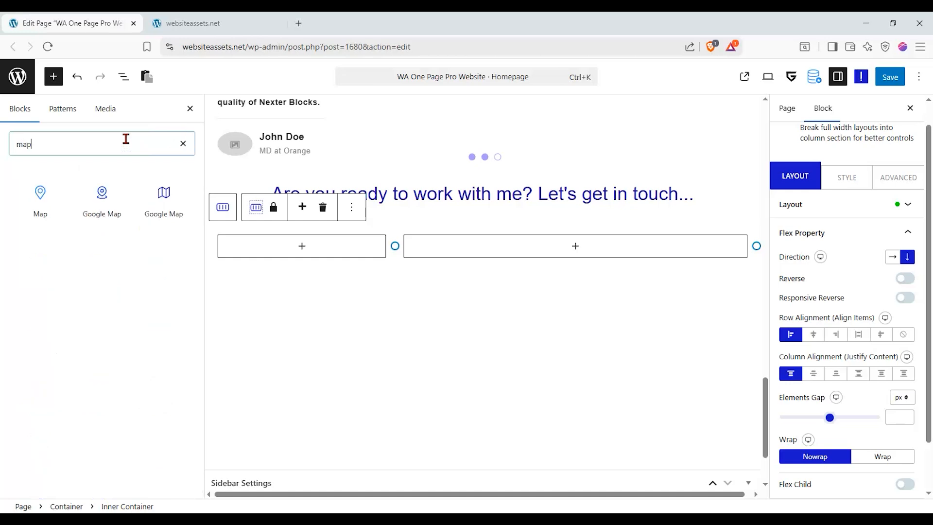
mouse_move(39, 195)
left_click_drag(39, 193, 629, 243)
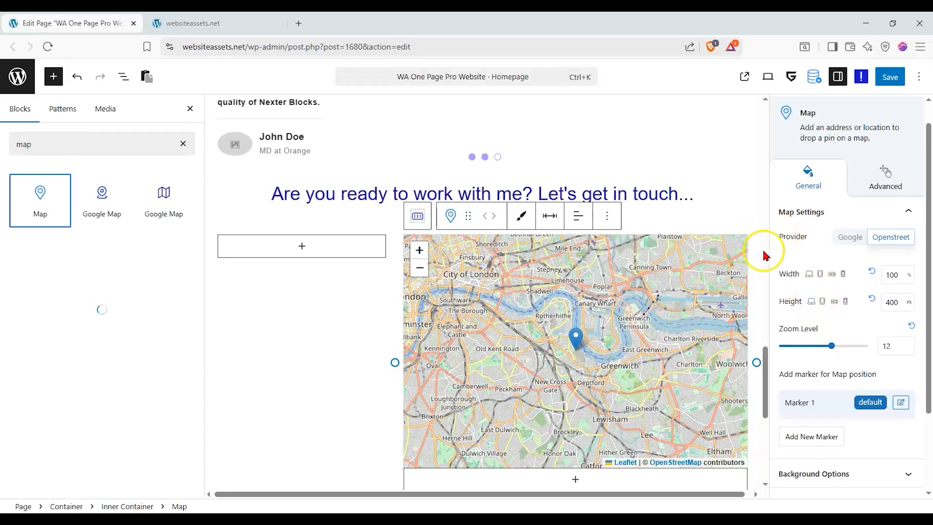
- Clear the block search and add a Stylish List block to the container's narrow column
left_click(183, 144)
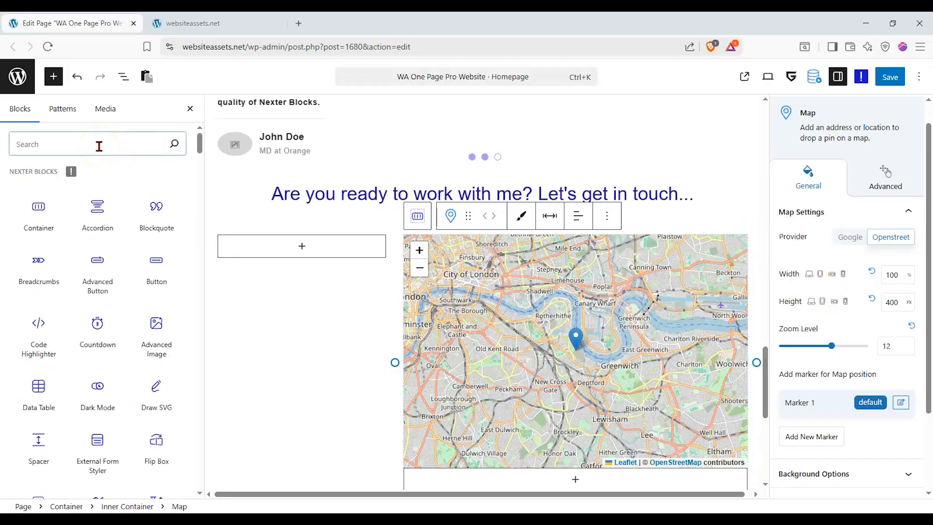
scroll(124, 311, "down", 8)
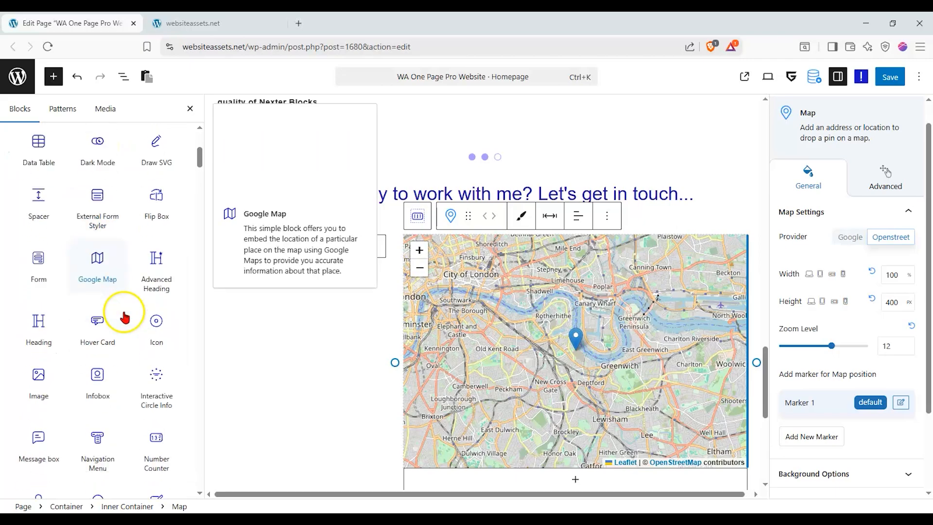
scroll(125, 316, "down", 4)
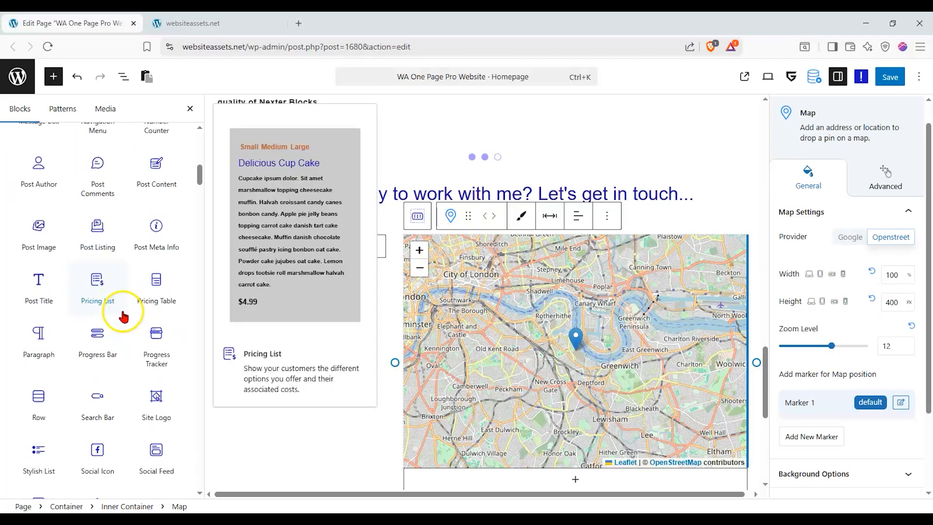
scroll(149, 313, "down", 3)
scroll(150, 316, "down", 1)
left_click_drag(45, 296, 334, 240)
- Set the content of the Stylish List's first item to "Address"
left_click(291, 287)
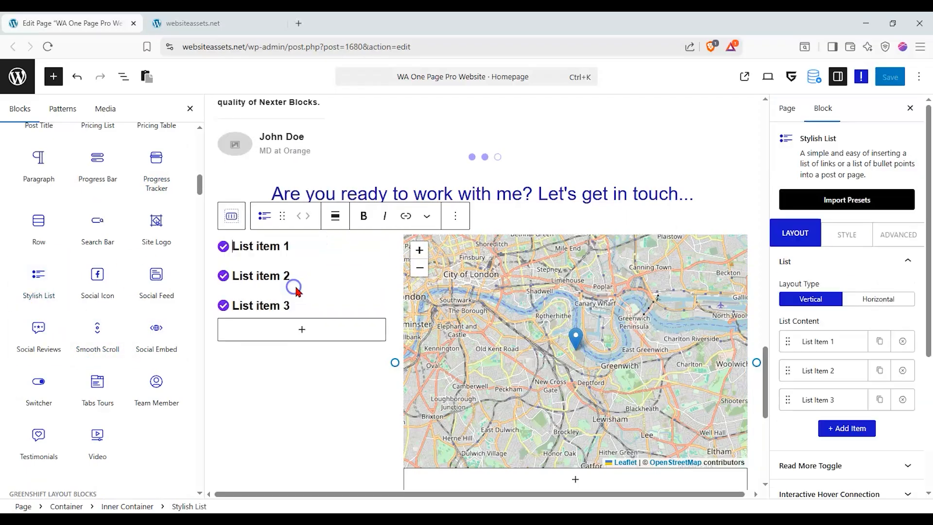
left_click(846, 233)
left_click(802, 234)
left_click(844, 333)
left_click(844, 381)
triple_click(843, 381)
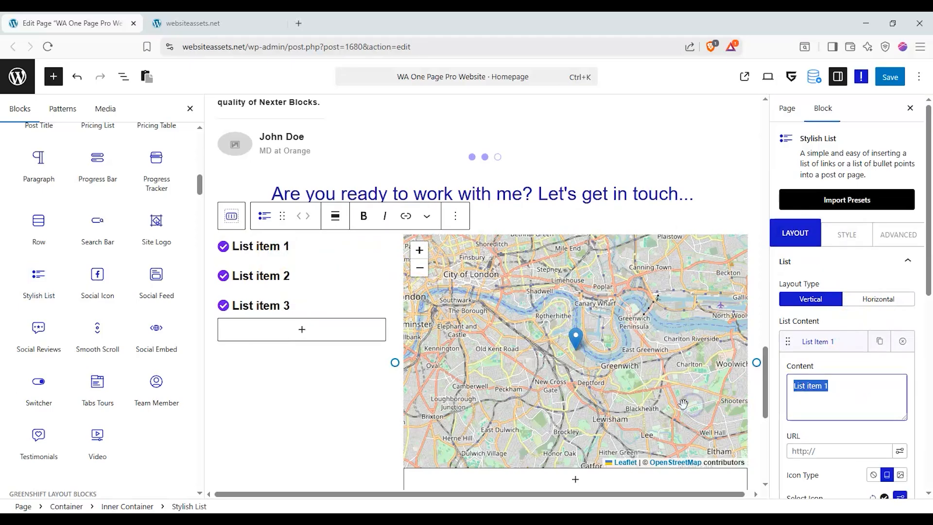
type("Address")
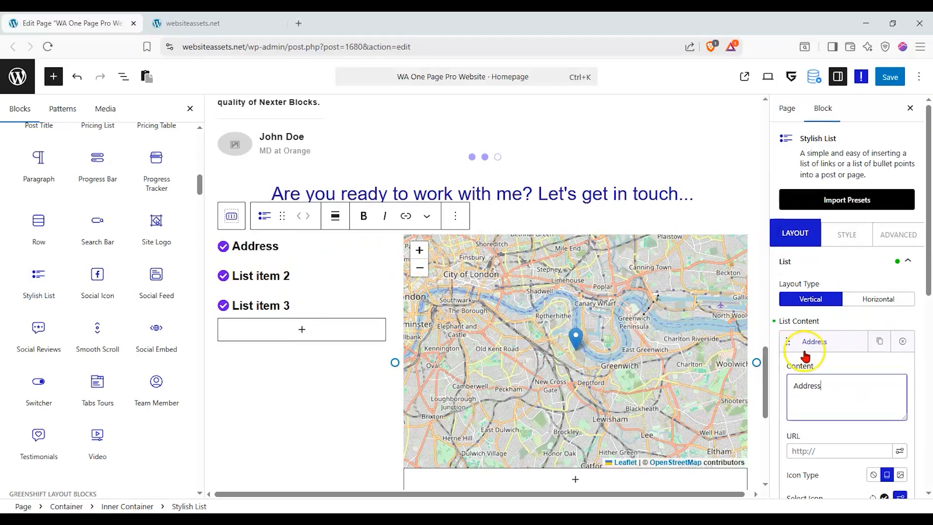
- Set the second list item to "Phone Number" and the third to a placeholder email address
left_click(806, 357)
left_click(826, 370)
triple_click(859, 412)
type("Phone Numbert")
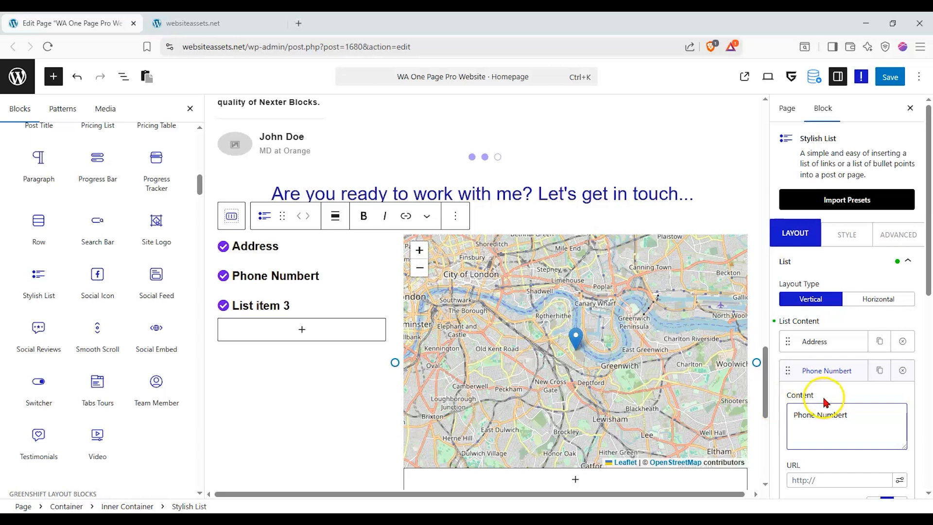
left_click(827, 371)
left_click(816, 399)
triple_click(826, 444)
type("email@address.org")
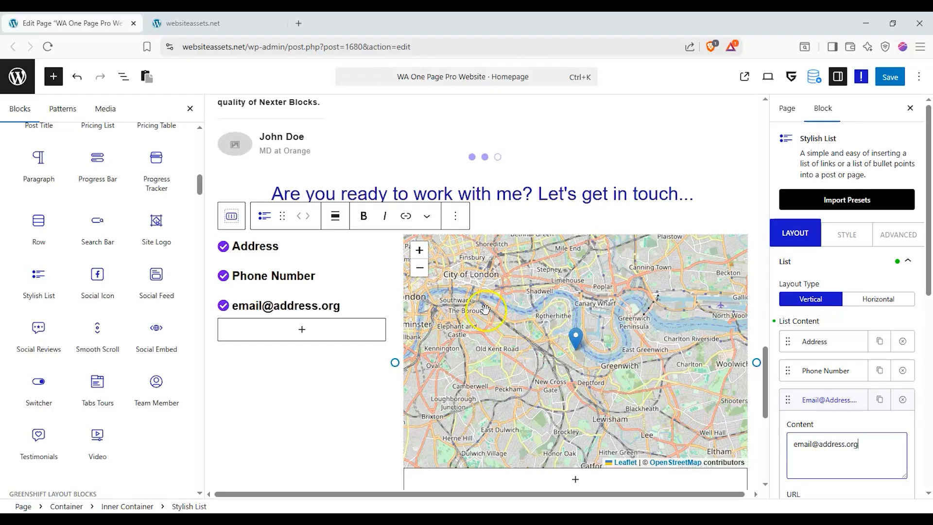
- Center-align the contact list and set the parent container's row and column alignment to center
left_click(841, 235)
left_click(830, 372)
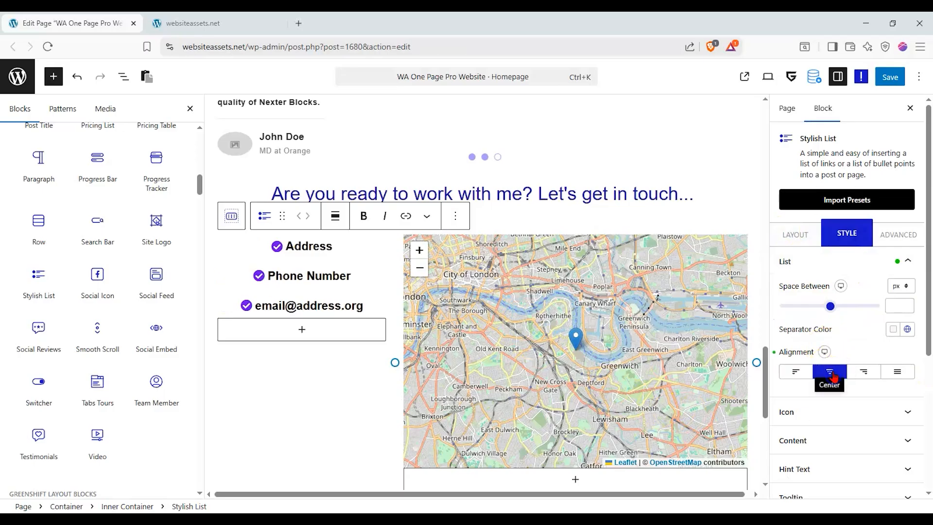
scroll(371, 291, "down", 1)
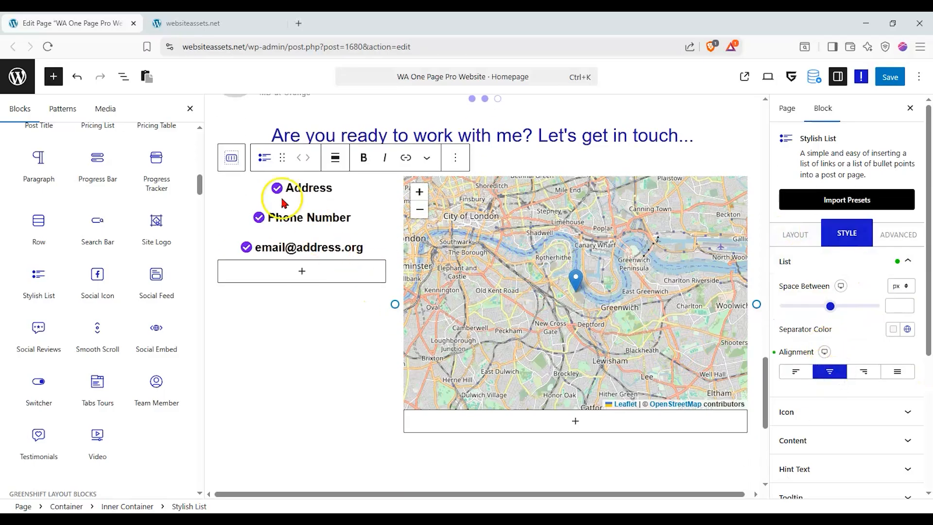
left_click(229, 156)
left_click(785, 172)
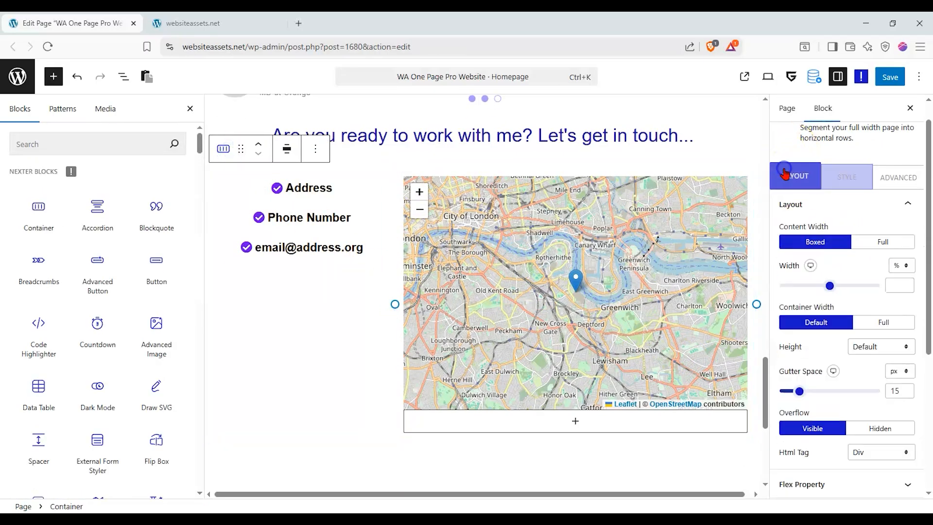
scroll(875, 371, "down", 3)
left_click(864, 373)
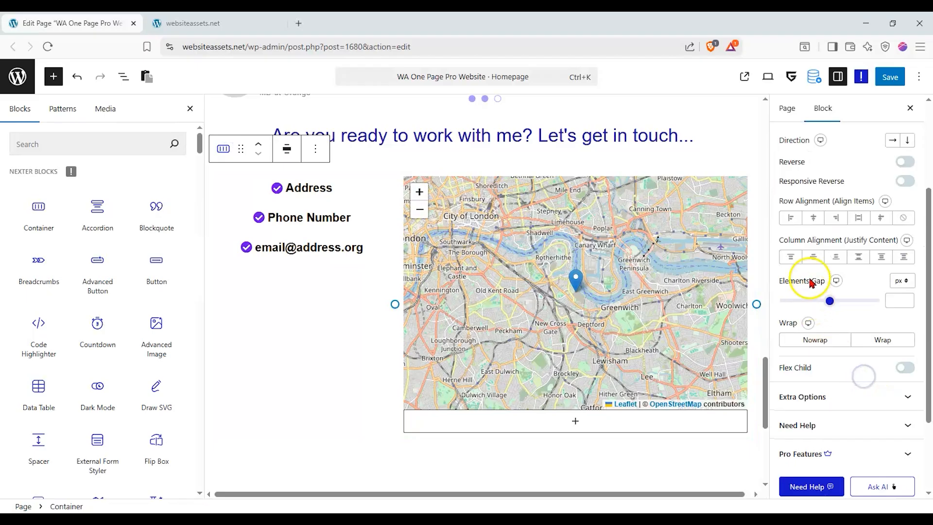
left_click(809, 221)
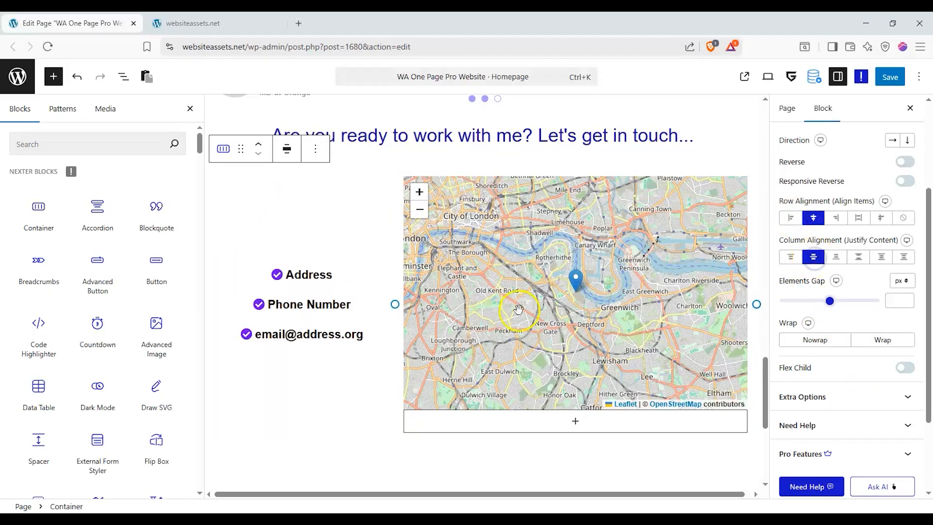
- Search the block library for "form" and add a Form block below the contact list and map container
scroll(518, 309, "up", 2)
scroll(368, 277, "up", 2)
scroll(369, 276, "down", 5)
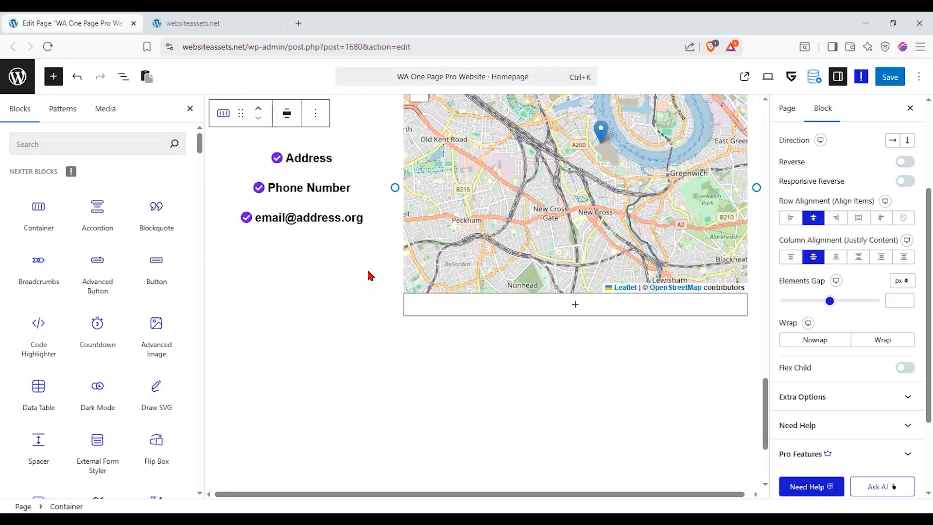
scroll(78, 243, "down", 12)
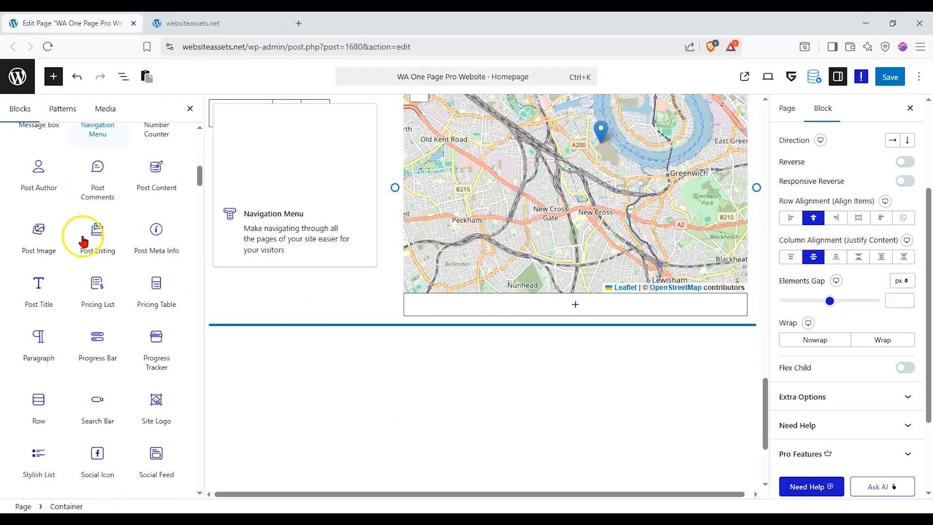
scroll(80, 272, "down", 4)
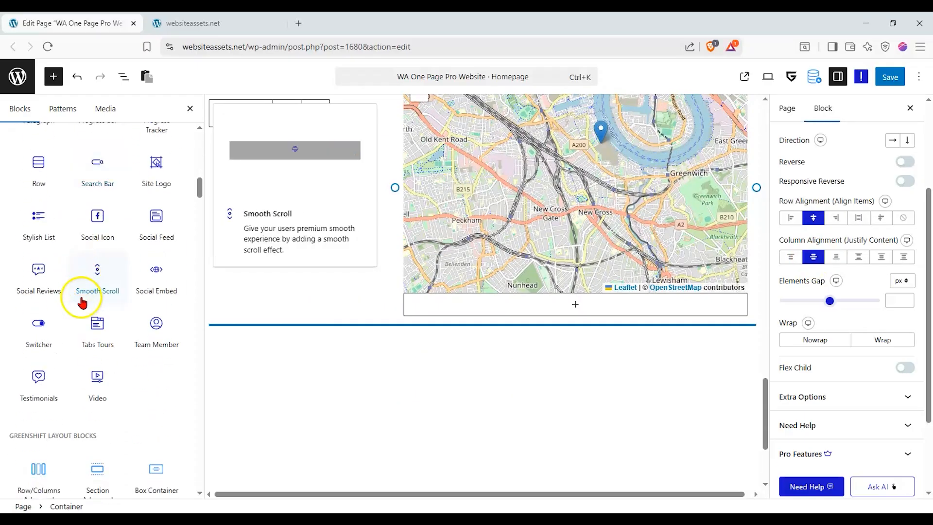
scroll(97, 243, "up", 4)
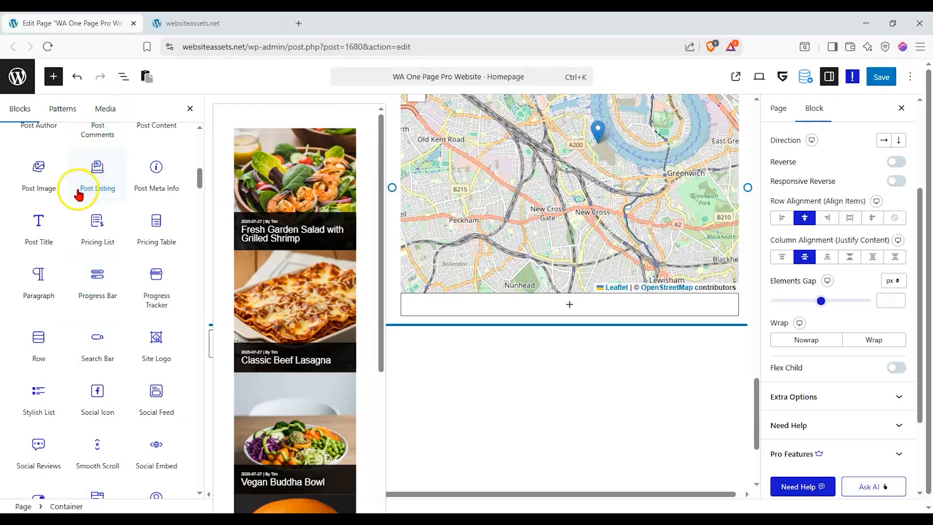
scroll(79, 194, "up", 10)
scroll(79, 194, "up", 5)
left_click(109, 138)
type("form")
left_click_drag(20, 184, 543, 331)
left_click(355, 400)
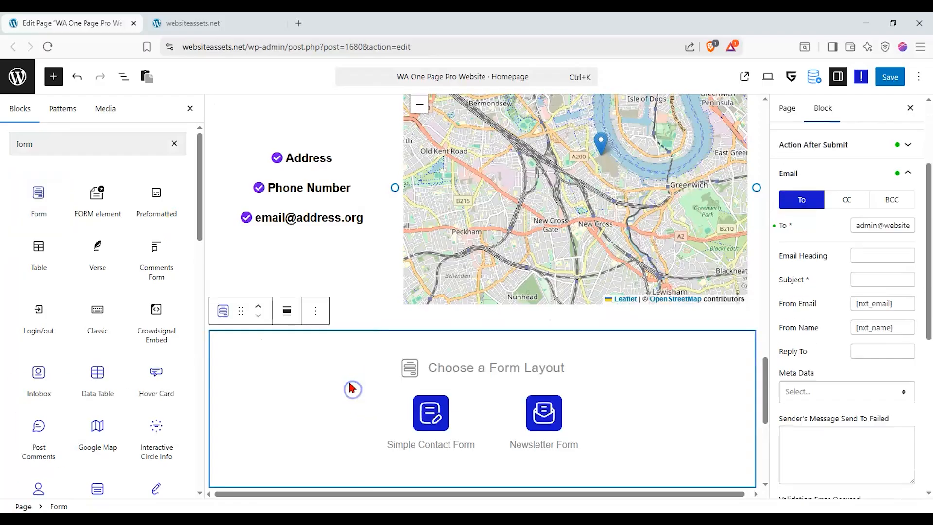
- Apply the Simple Contact Form layout to the new Form block
left_click(437, 418)
scroll(377, 379, "down", 6)
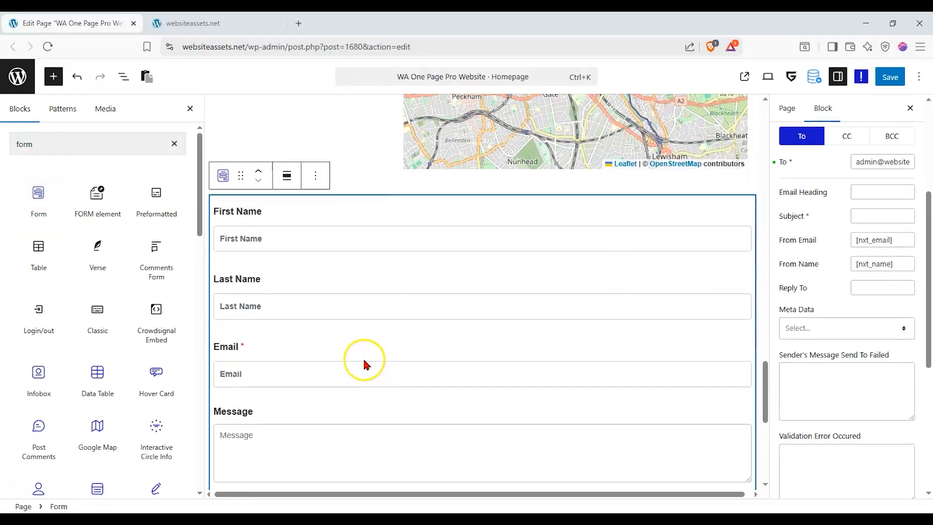
scroll(366, 363, "up", 3)
left_click(316, 194)
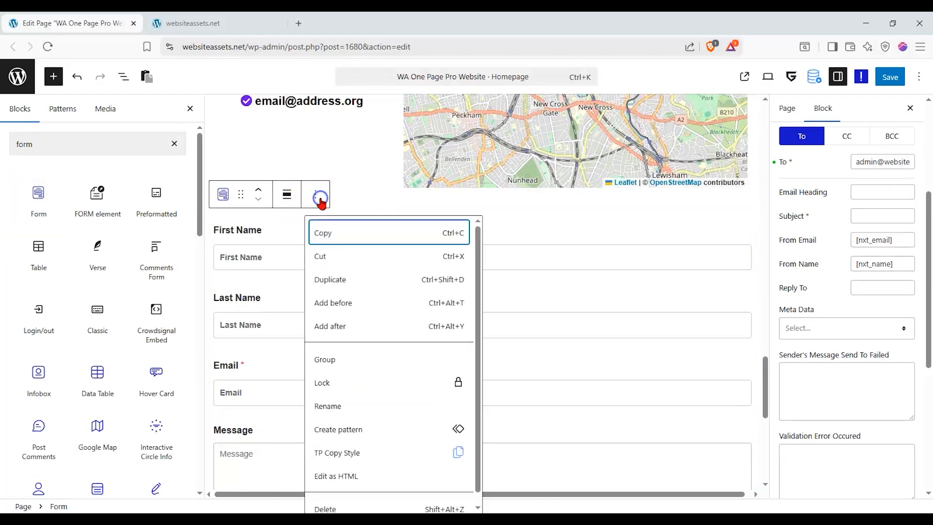
left_click(316, 194)
scroll(374, 287, "up", 5)
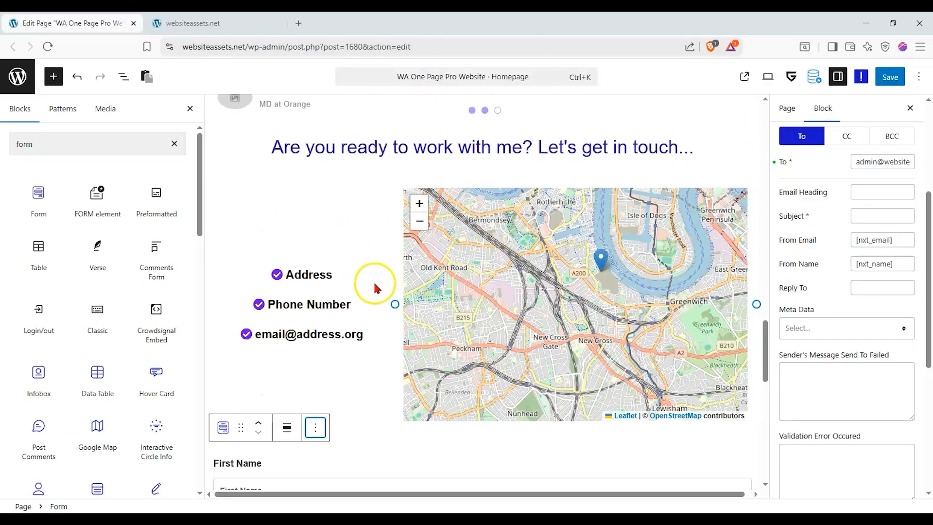
scroll(357, 294, "down", 4)
scroll(160, 136, "down", 4)
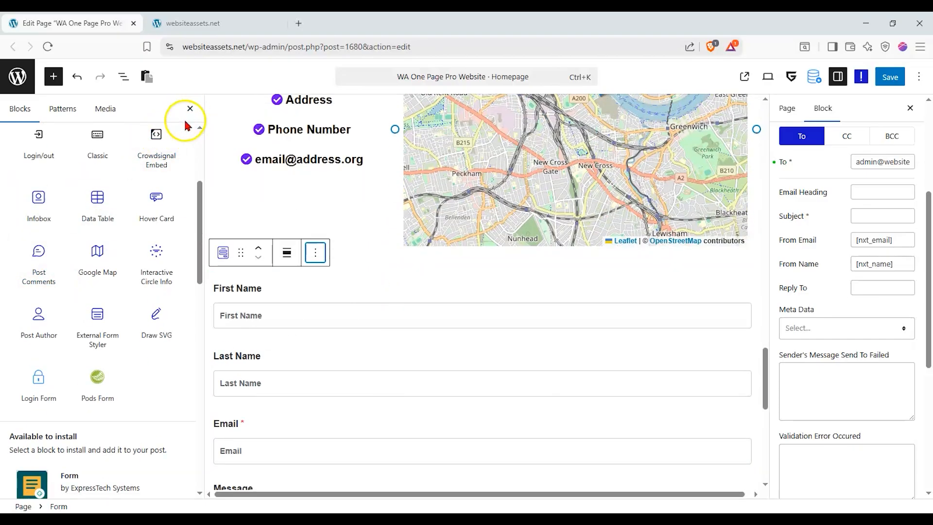
- Clear the block search and add a Heading block between the map container and the contact form
scroll(186, 170, "up", 4)
left_click(174, 143)
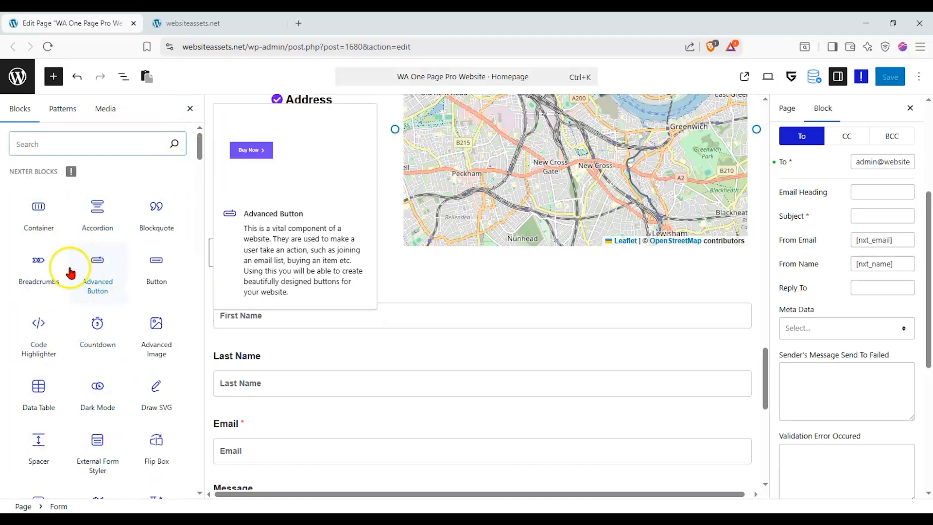
scroll(70, 273, "down", 2)
scroll(71, 274, "down", 2)
left_click_drag(39, 393, 496, 269)
- Set the heading's title to "If you have any immediate inquires, you can contact me here:"
left_click_drag(879, 144, 750, 133)
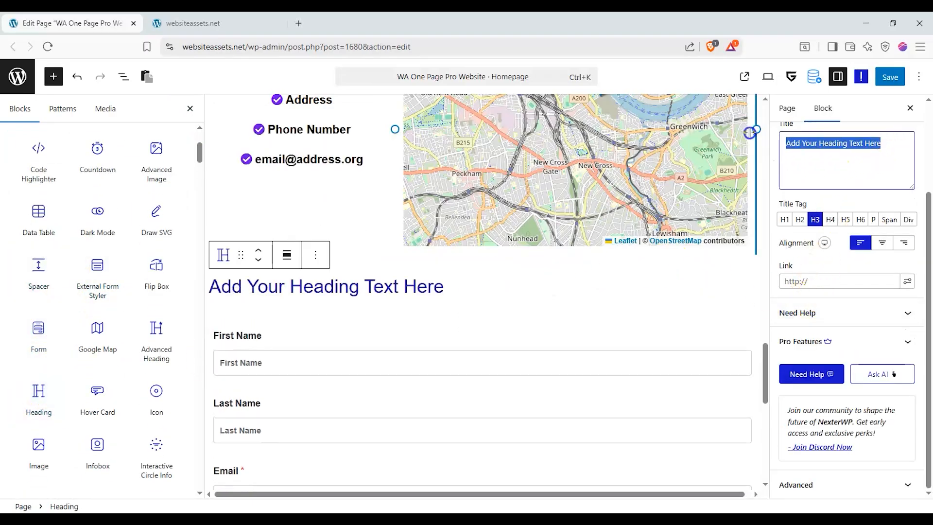
type("If you have any immediate inquries, you")
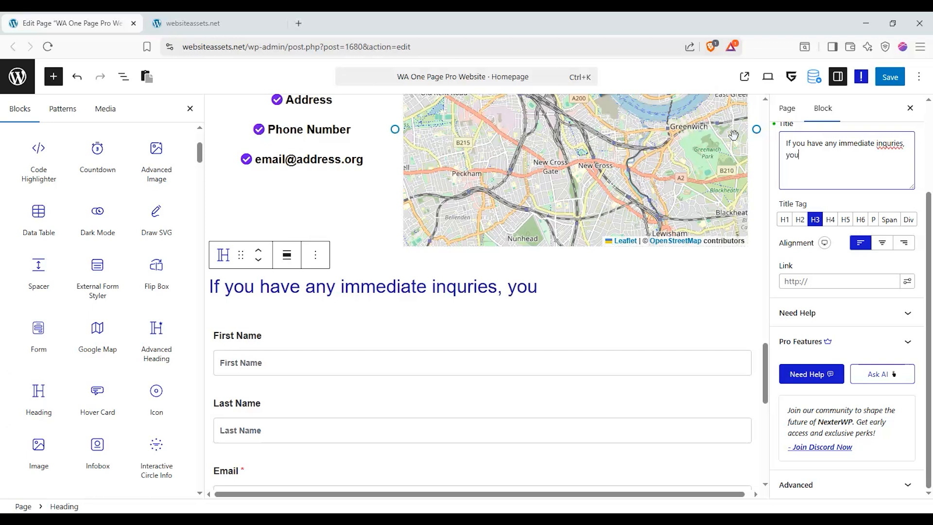
right_click(888, 150)
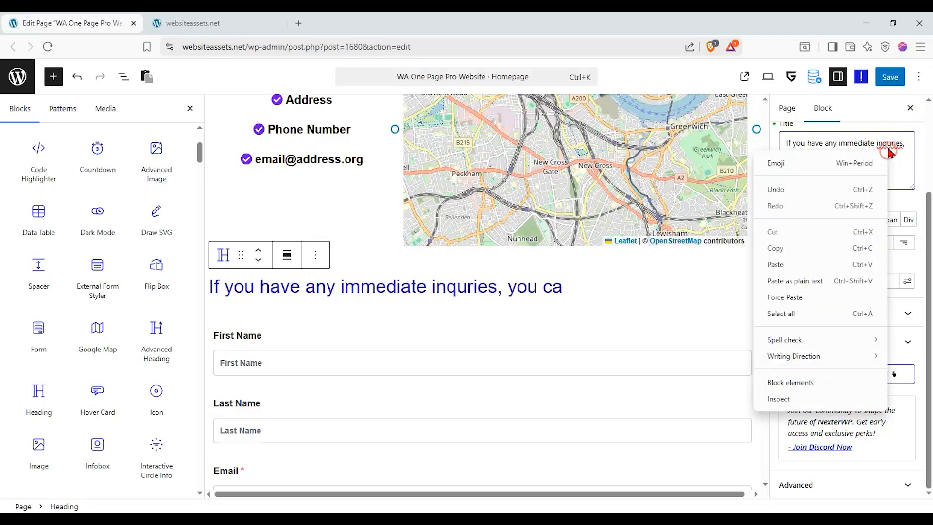
right_click(888, 146)
left_click(846, 161)
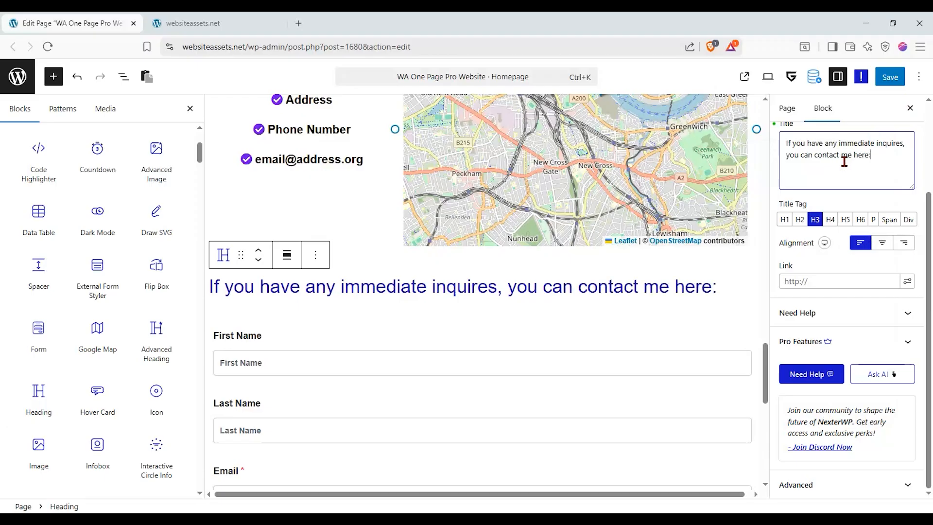
scroll(524, 97, "down", 2)
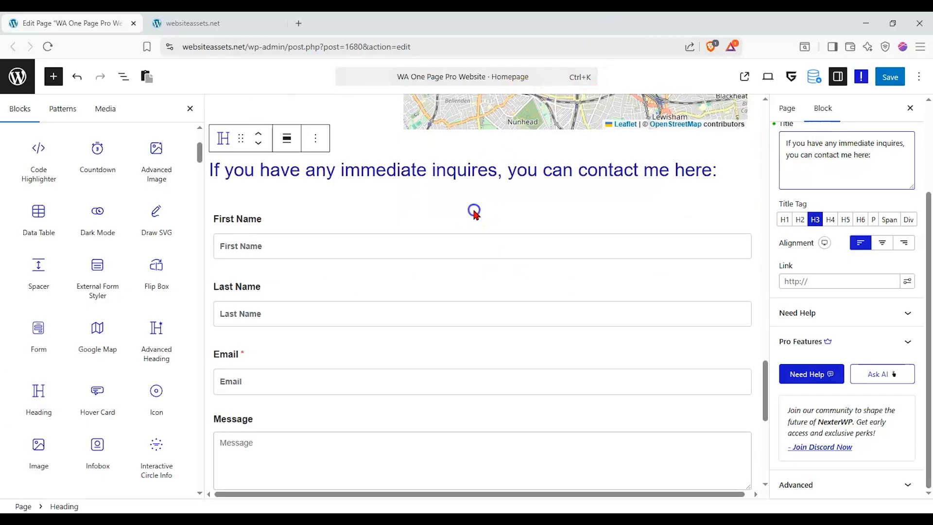
- Select the whole contact form and add a Numeric Input field between Last Name and Email
left_click(465, 227)
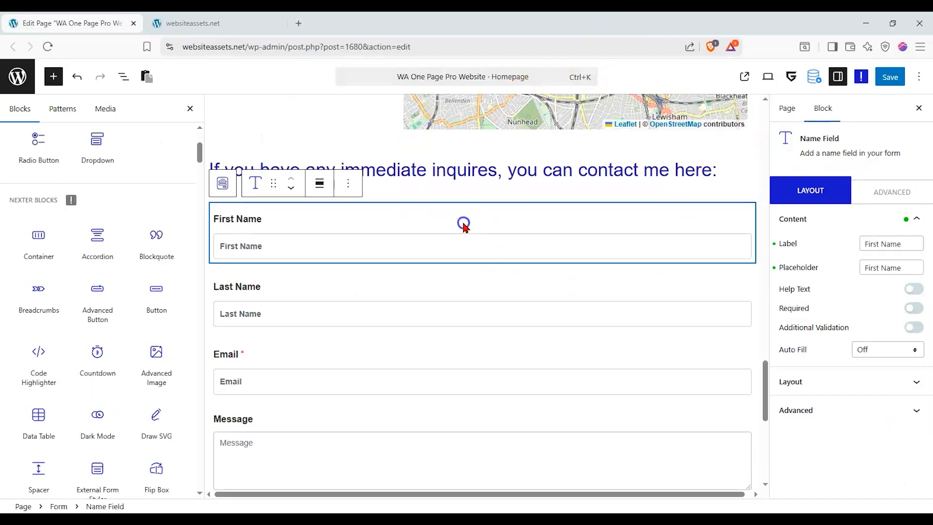
left_click(778, 111)
left_click(817, 109)
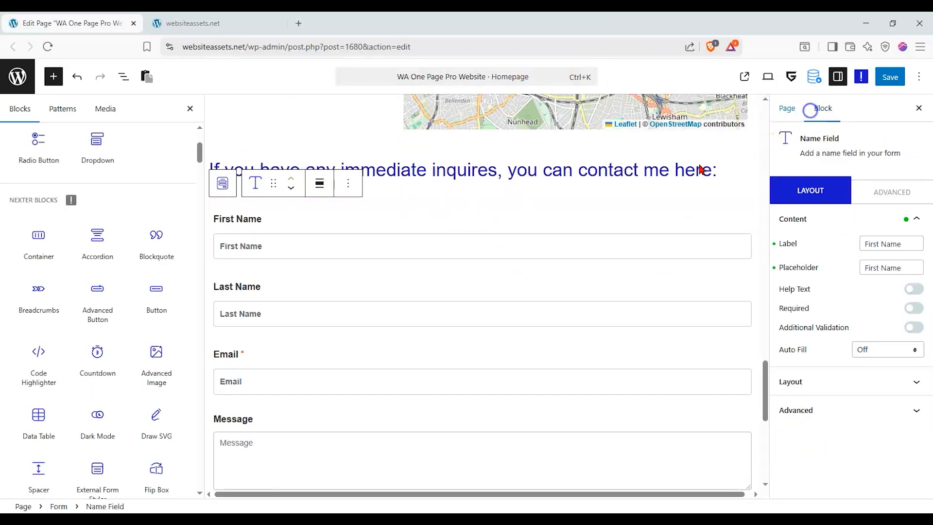
left_click(223, 179)
left_click(239, 219)
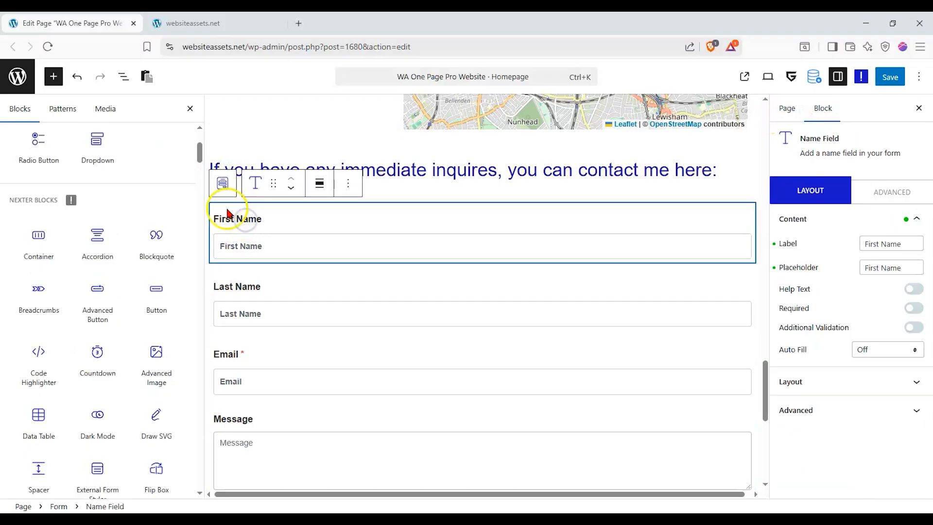
left_click(316, 269)
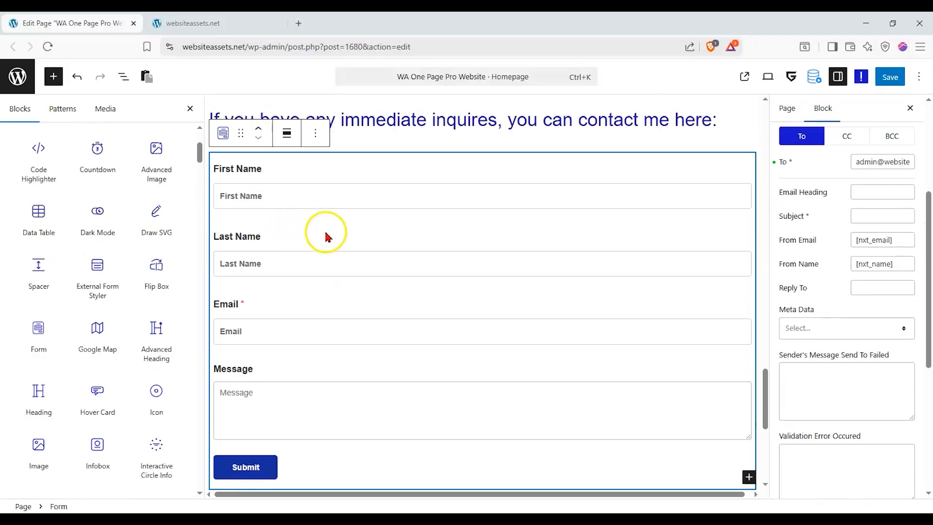
left_click(319, 249)
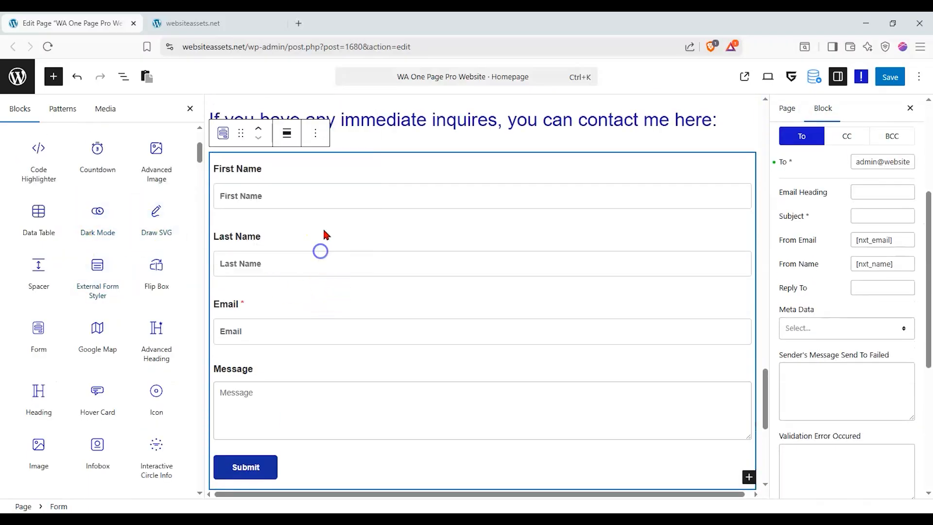
left_click(326, 207)
scroll(136, 188, "up", 3)
left_click_drag(117, 268, 300, 281)
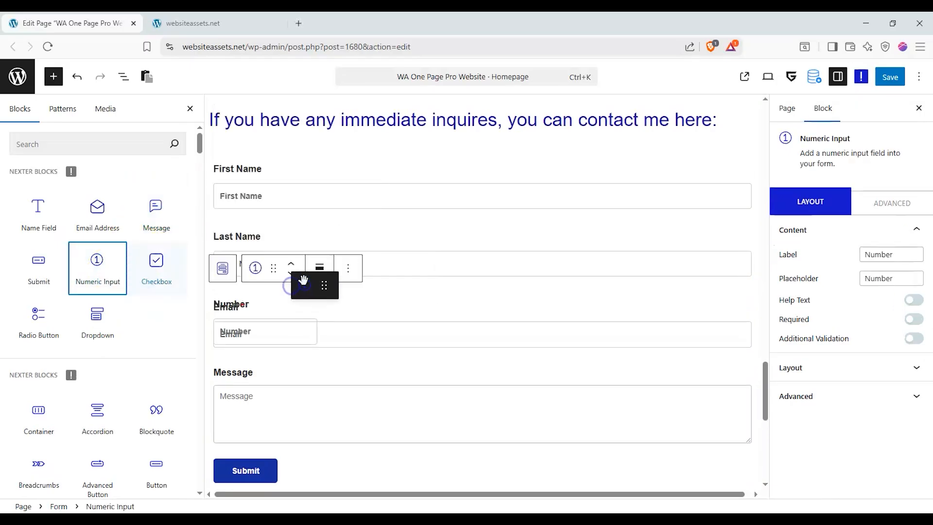
- Set the numeric field's label to "Phone Number"
left_click_drag(909, 248, 860, 263)
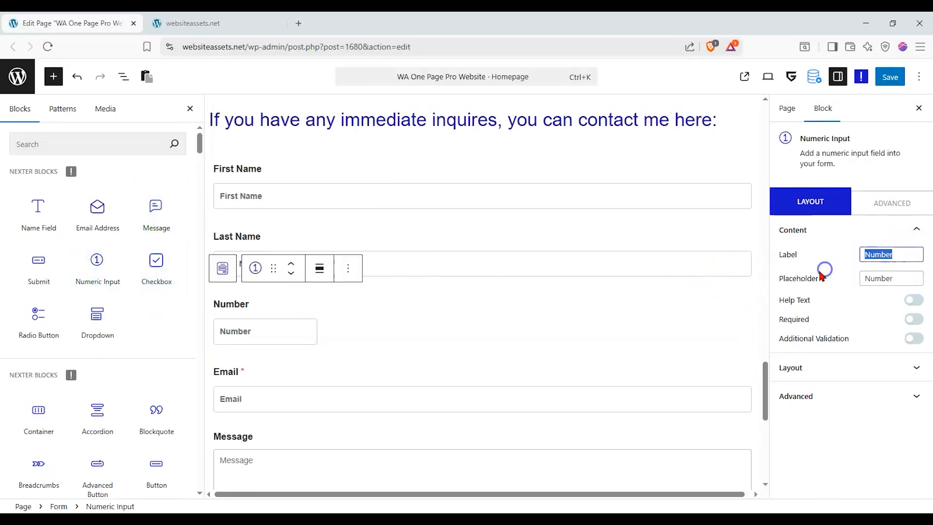
type("Phone")
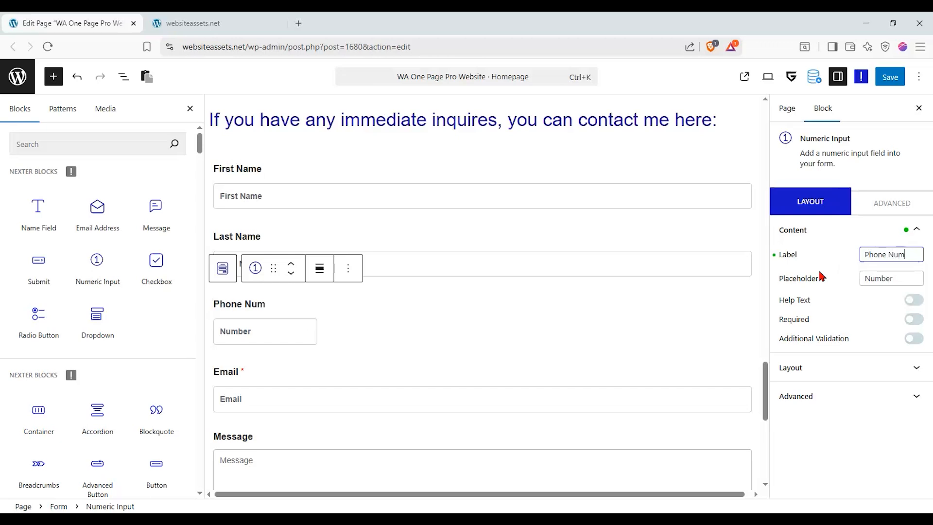
left_click(438, 292)
- Examine the phone number field's layout, width and advanced style settings
left_click(315, 324)
left_click(866, 368)
left_click_drag(883, 326, 895, 321)
left_click(890, 204)
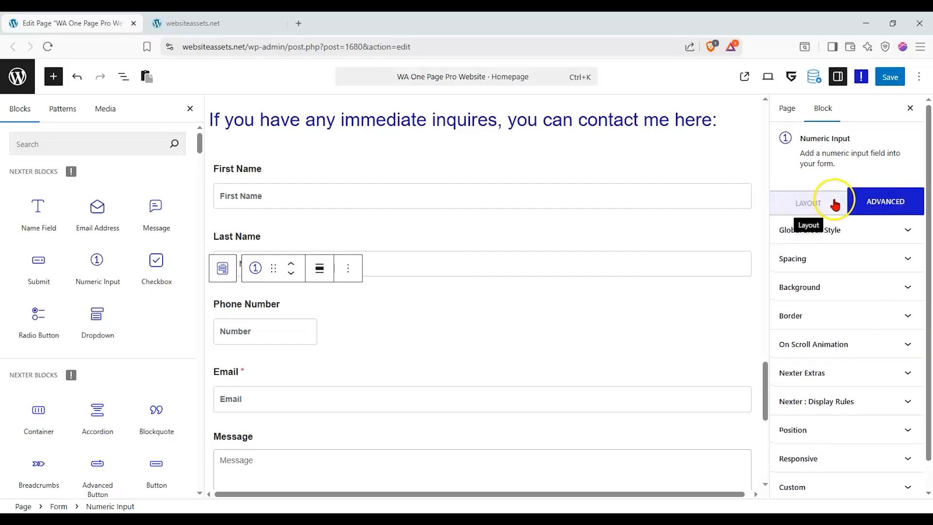
left_click(827, 221)
left_click(288, 329)
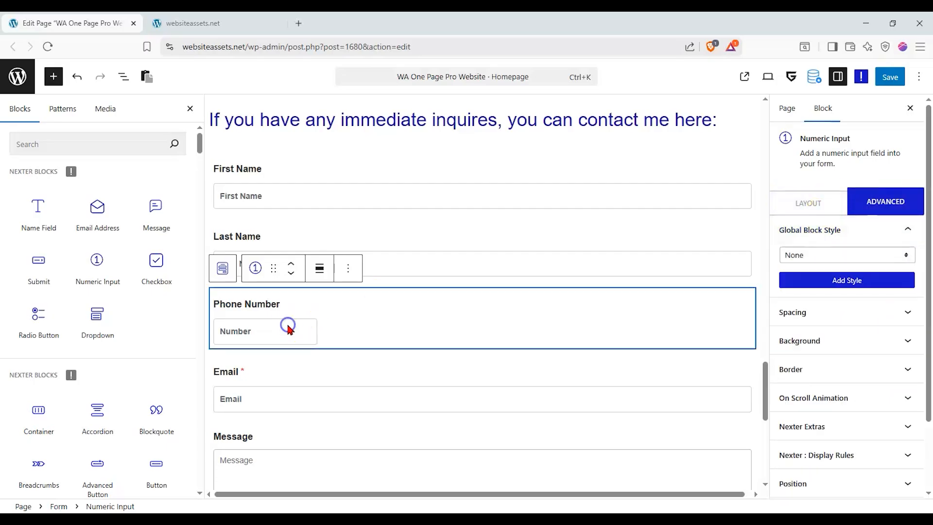
left_click(817, 204)
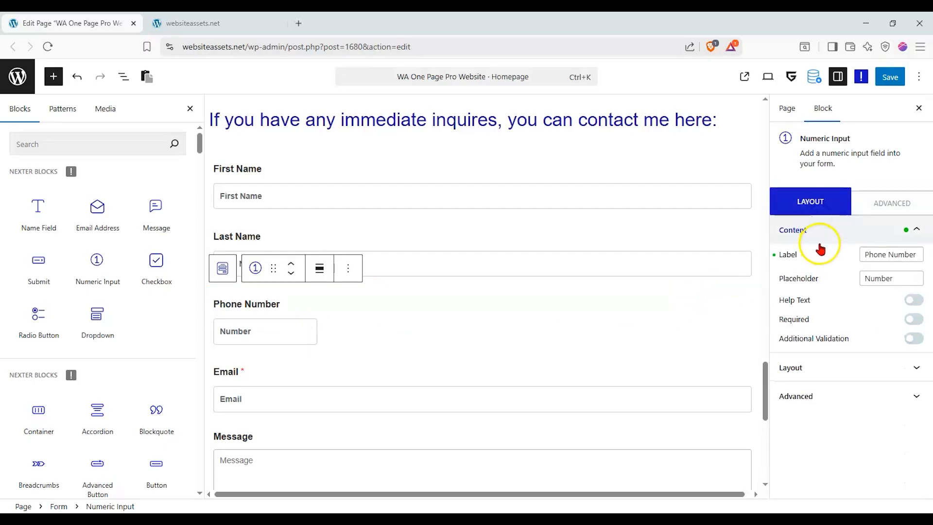
left_click(848, 368)
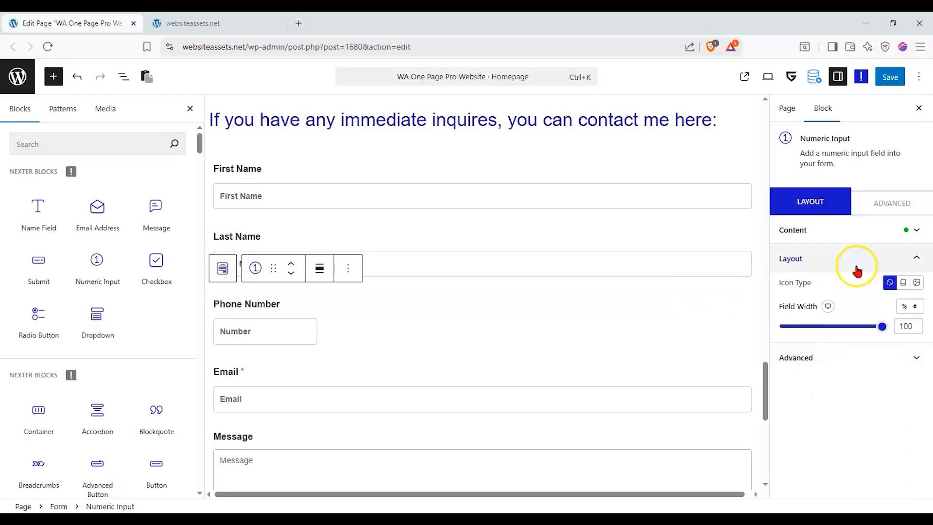
scroll(291, 369, "down", 3)
scroll(292, 365, "up", 3)
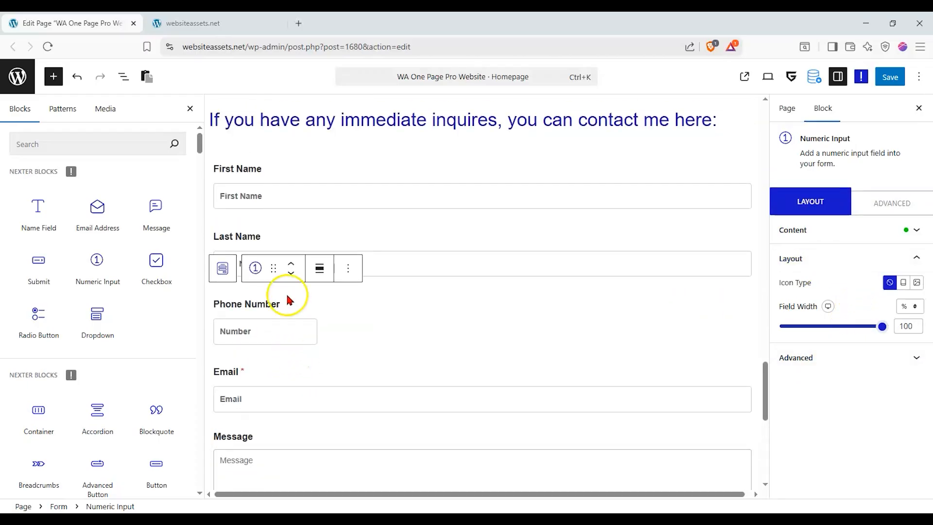
- Select the parent form and review its email recipient, layout type and action-after-submit settings
left_click(222, 267)
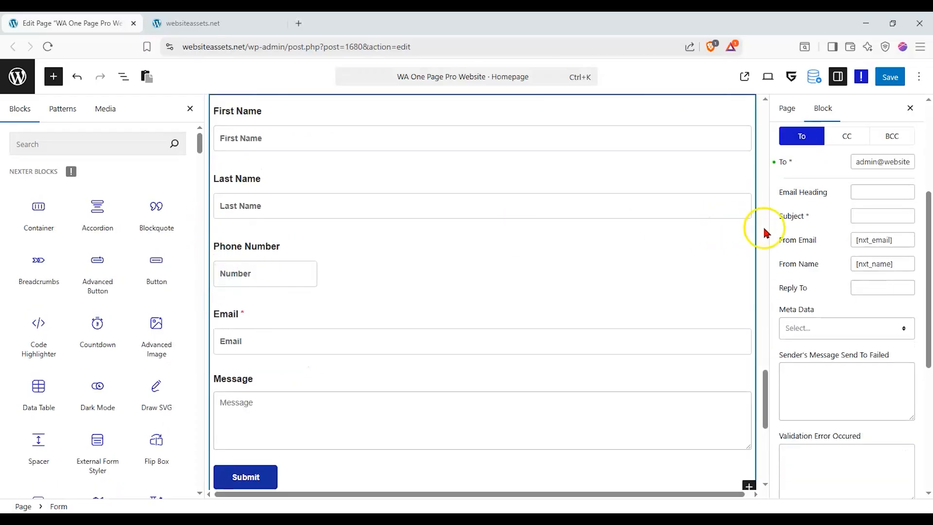
scroll(859, 227, "up", 5)
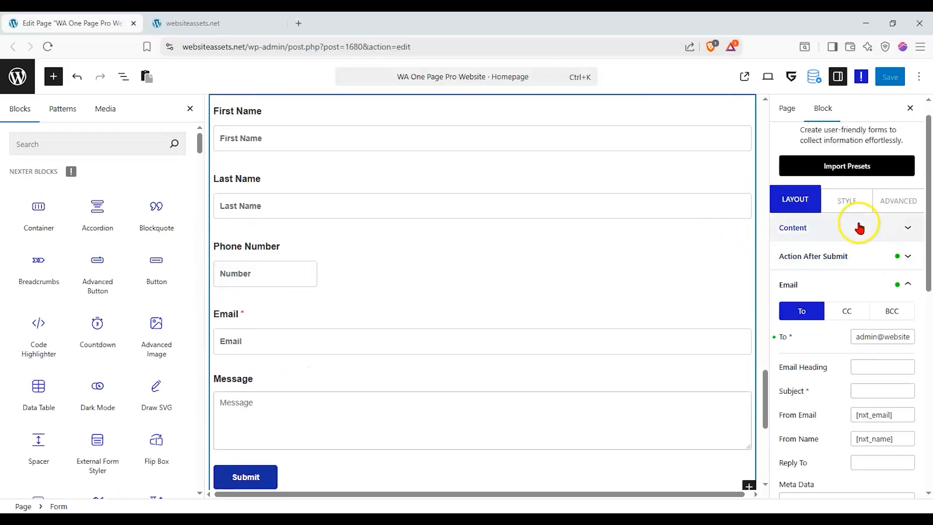
left_click(856, 258)
left_click(862, 334)
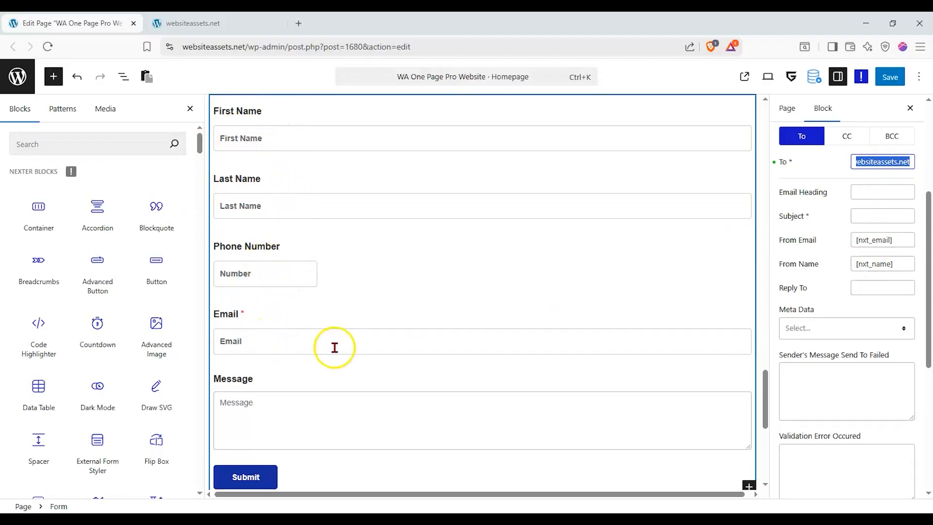
scroll(820, 247, "up", 1)
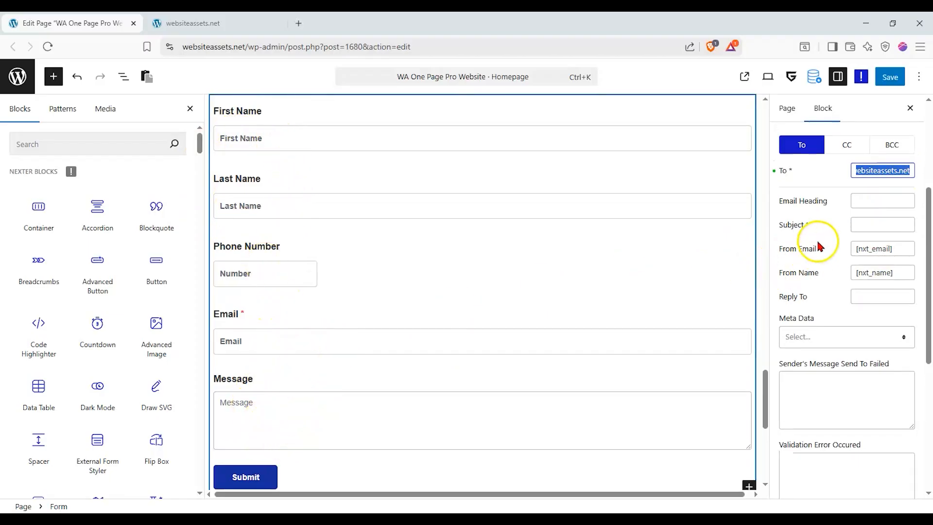
scroll(820, 247, "up", 4)
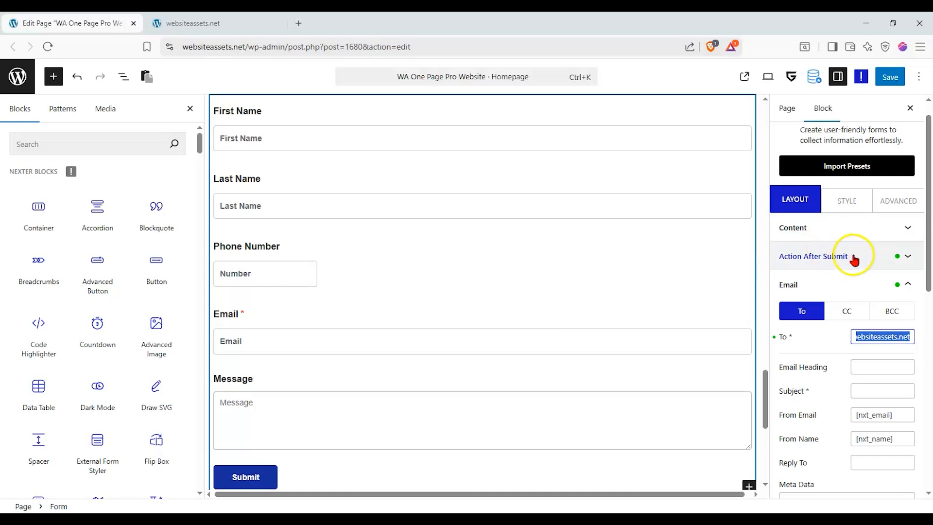
left_click(850, 233)
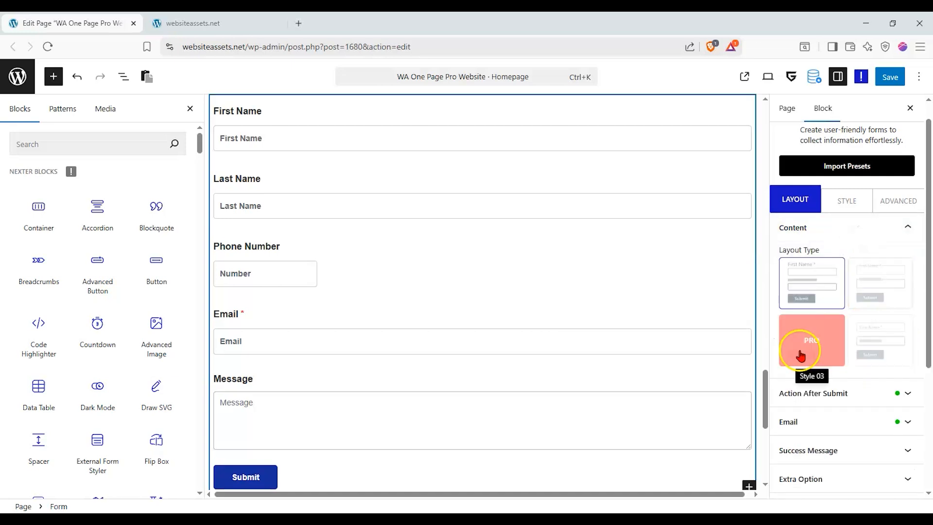
left_click(857, 393)
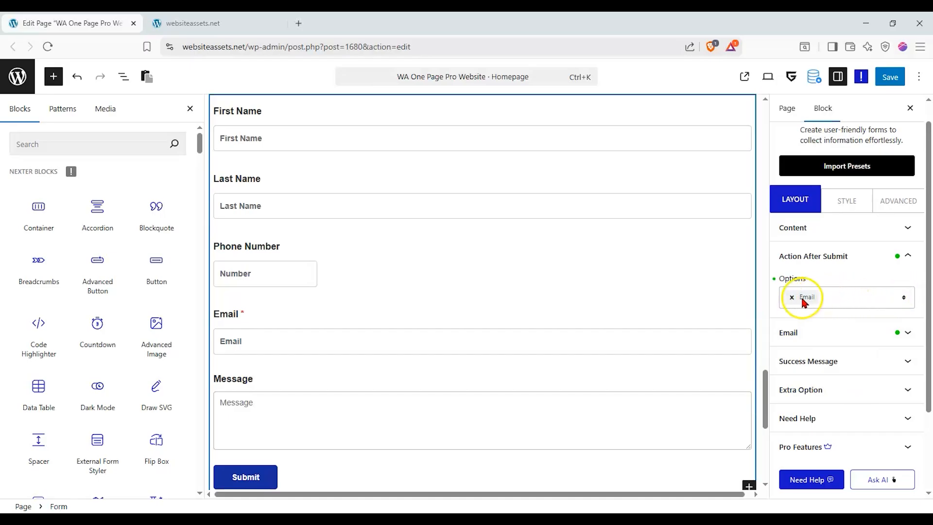
- Check which action-after-submit options the contact form offers, then save the homepage
left_click(876, 304)
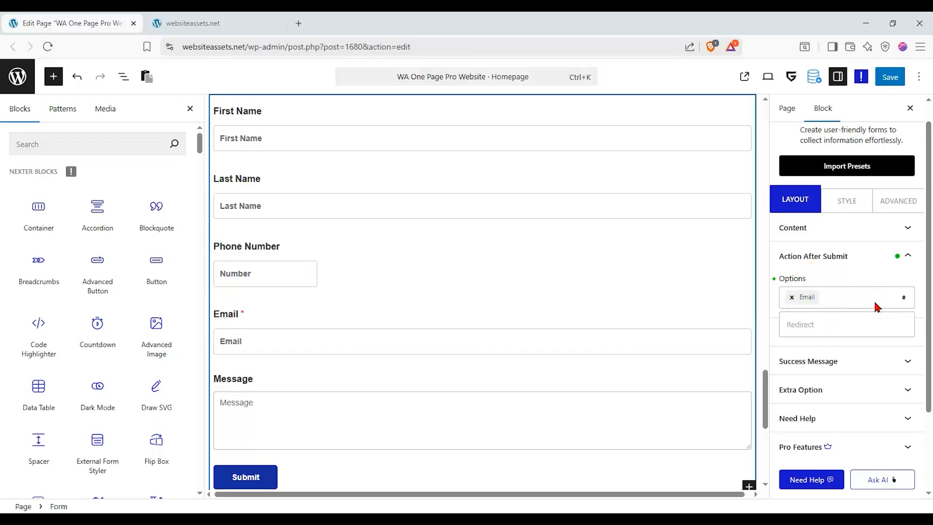
left_click(844, 283)
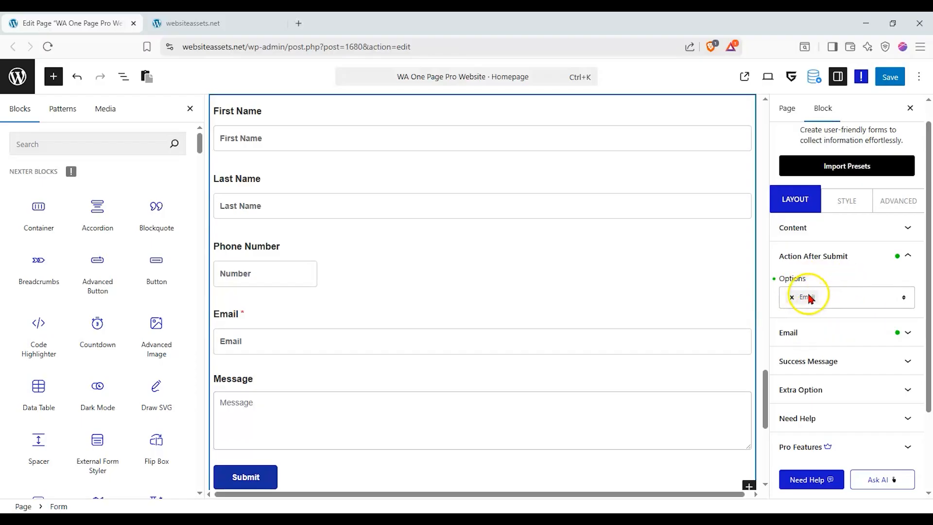
left_click(890, 77)
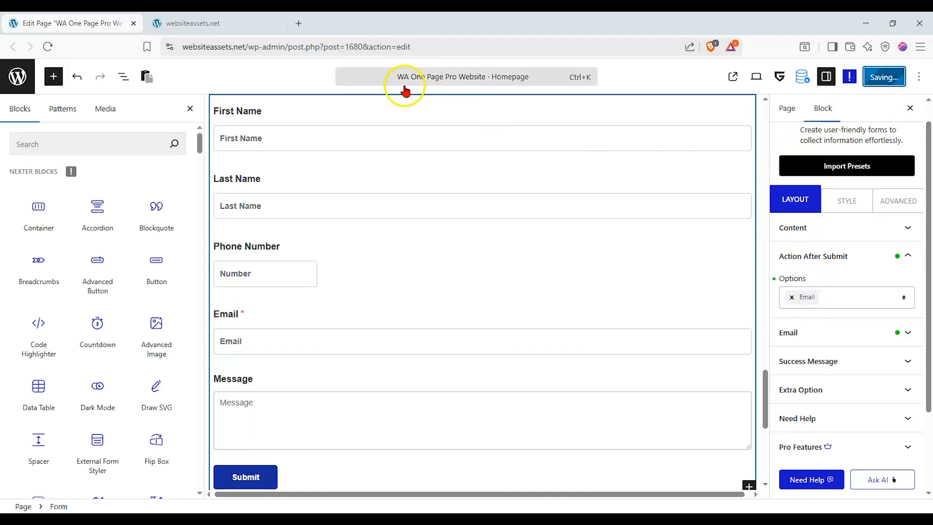
- Switch to the live site, reload it, and review the intro, achievements and service pricing sections down to the business statistics
left_click(214, 23)
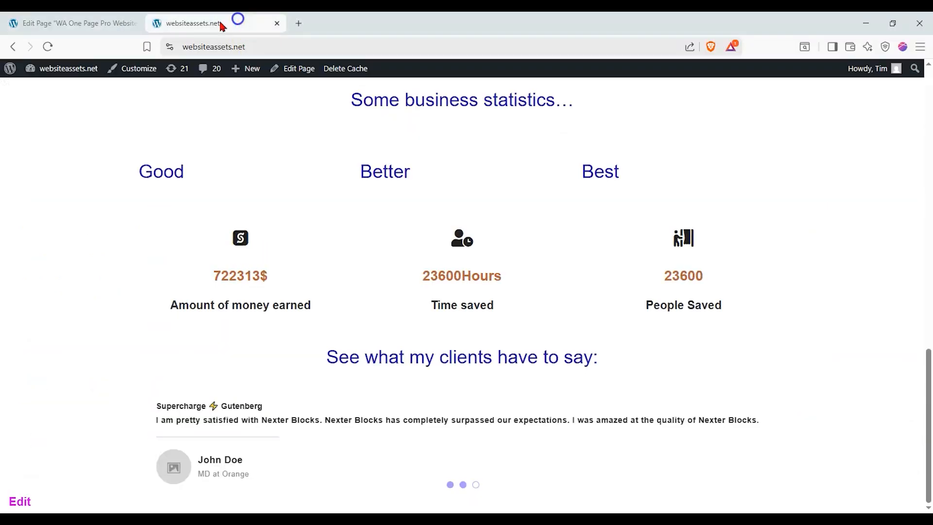
left_click(47, 53)
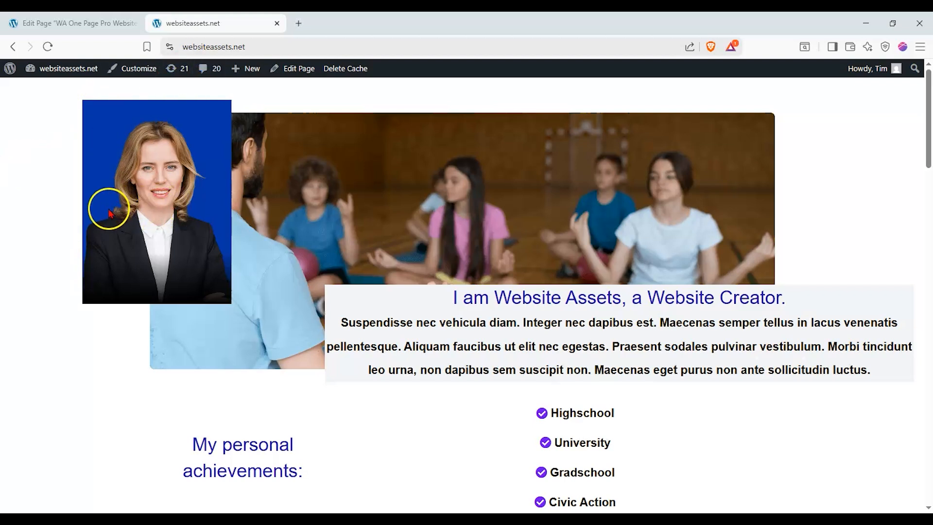
scroll(85, 229, "down", 1)
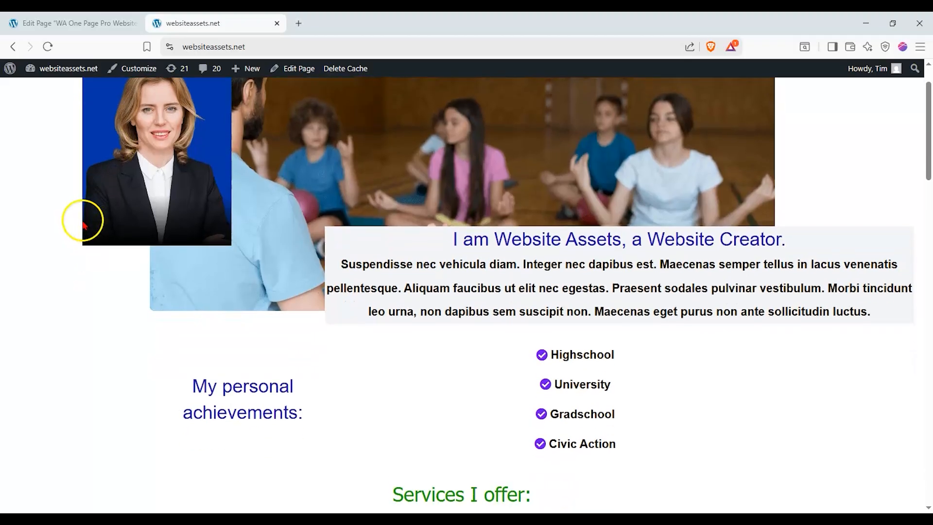
scroll(574, 278, "down", 2)
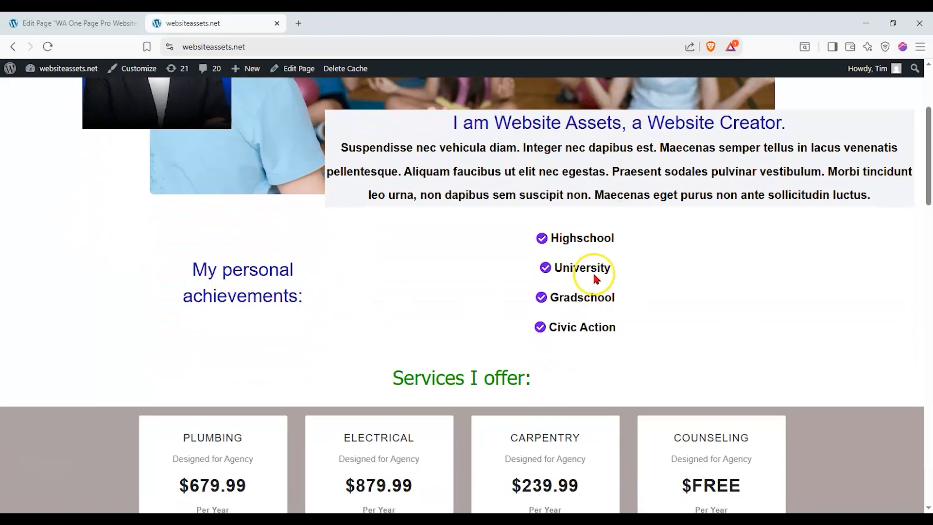
scroll(667, 248, "down", 2)
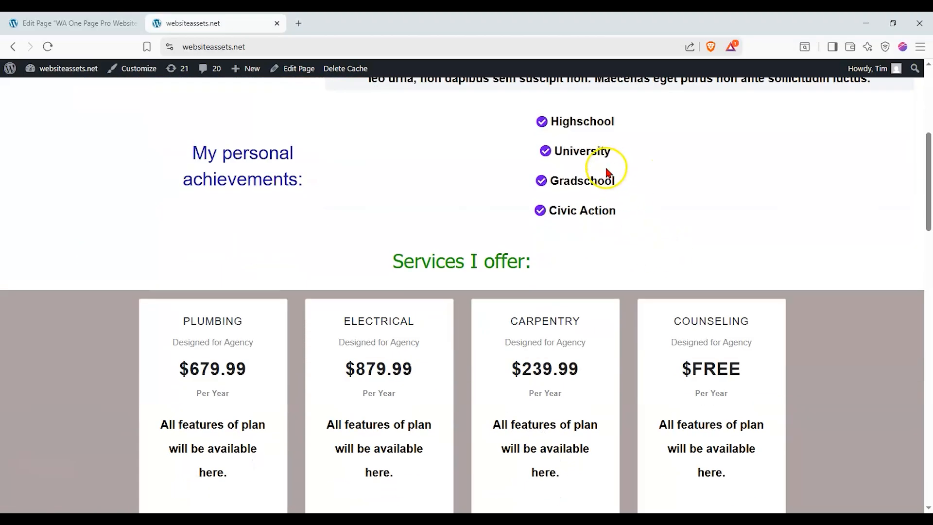
scroll(639, 191, "down", 2)
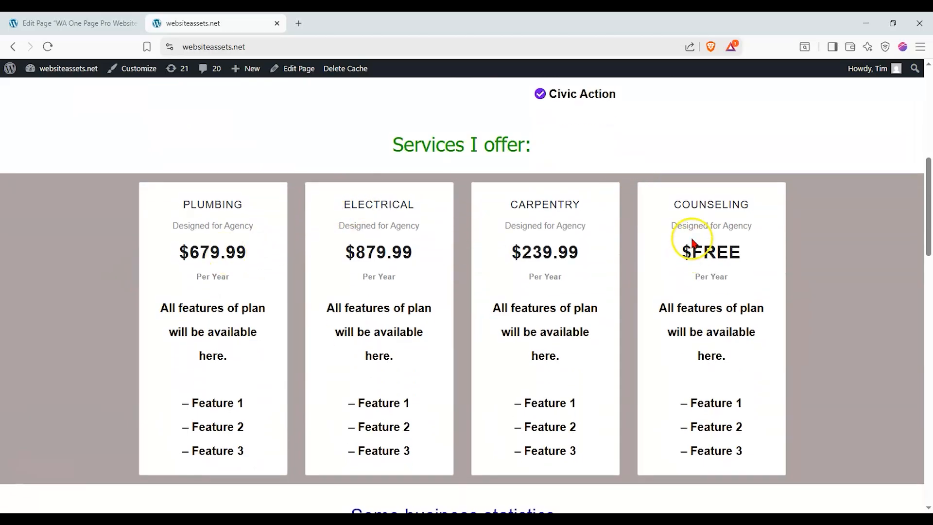
scroll(694, 241, "down", 7)
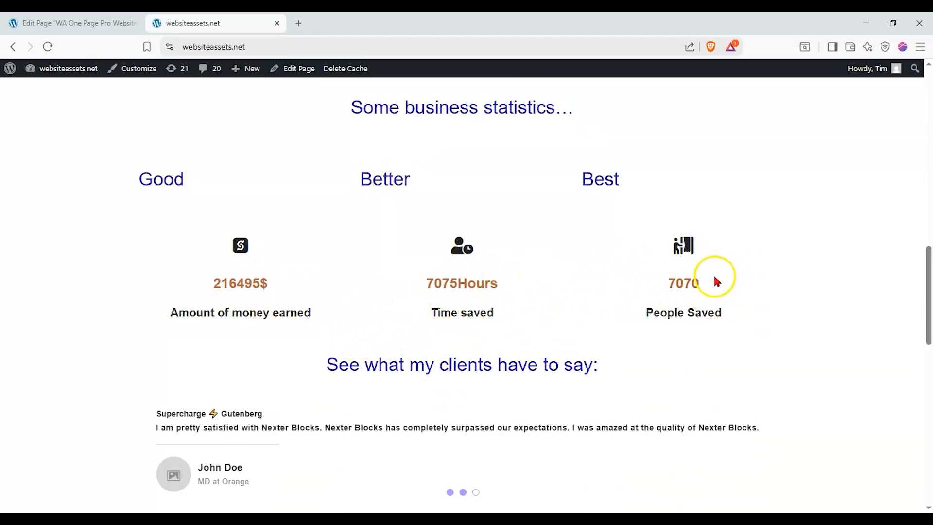
- Test the client testimonials carousel on the live page by sliding it in both directions
scroll(717, 281, "down", 2)
left_click_drag(532, 317, 570, 307)
left_click_drag(410, 309, 633, 304)
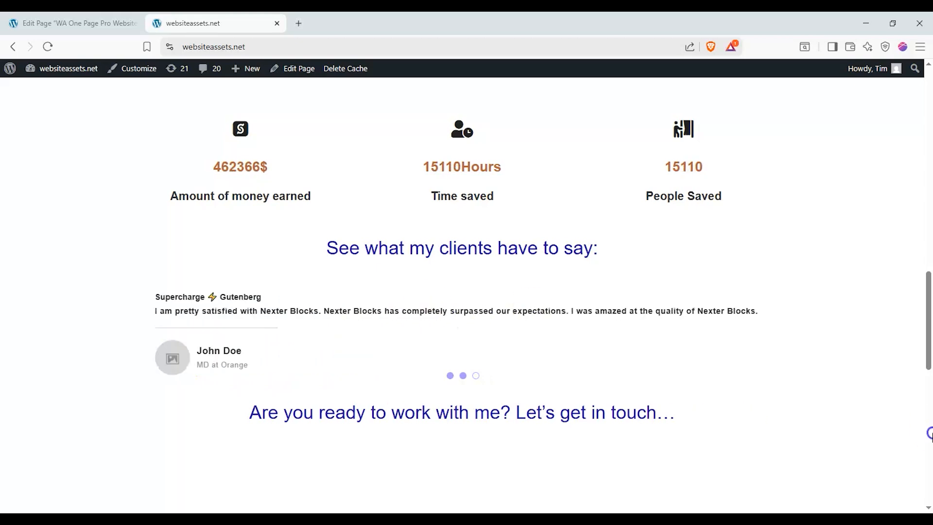
left_click_drag(413, 311, 244, 321)
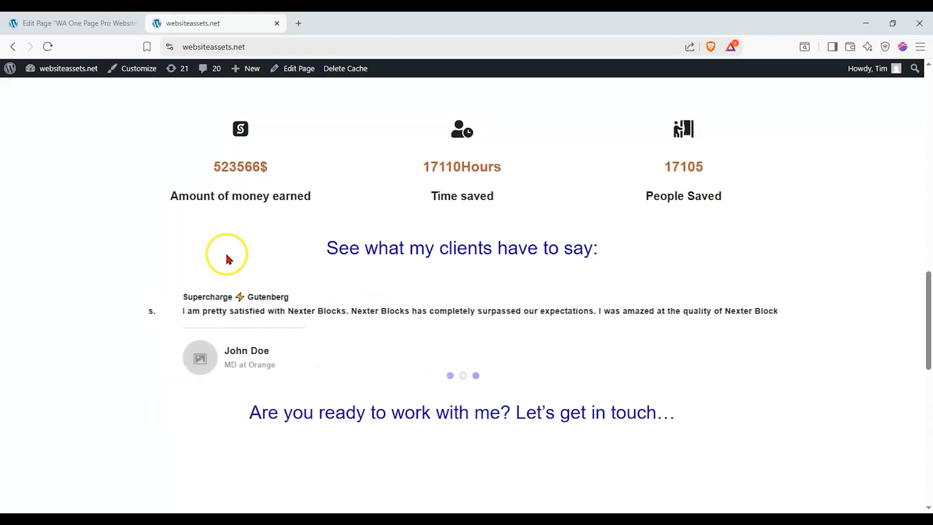
- Examine the live page's get-in-touch section, including the contact details list and the fields of the contact form
scroll(103, 248, "down", 3)
scroll(110, 246, "down", 2)
left_click(545, 267)
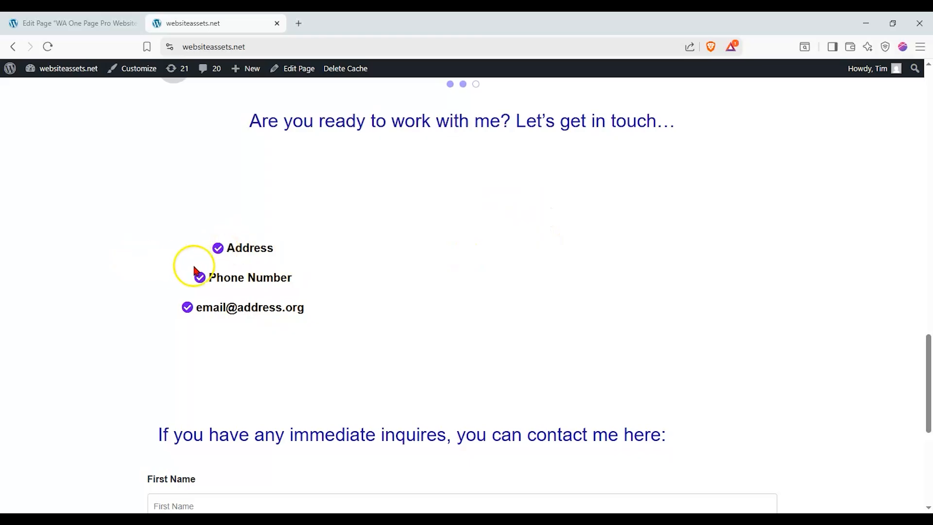
scroll(298, 320, "down", 3)
scroll(308, 318, "up", 3)
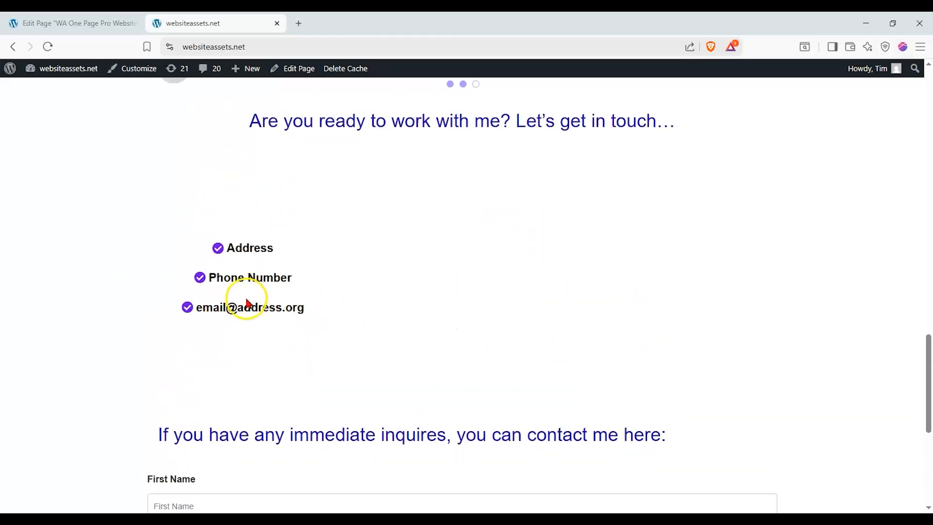
scroll(248, 303, "down", 1)
scroll(247, 301, "down", 4)
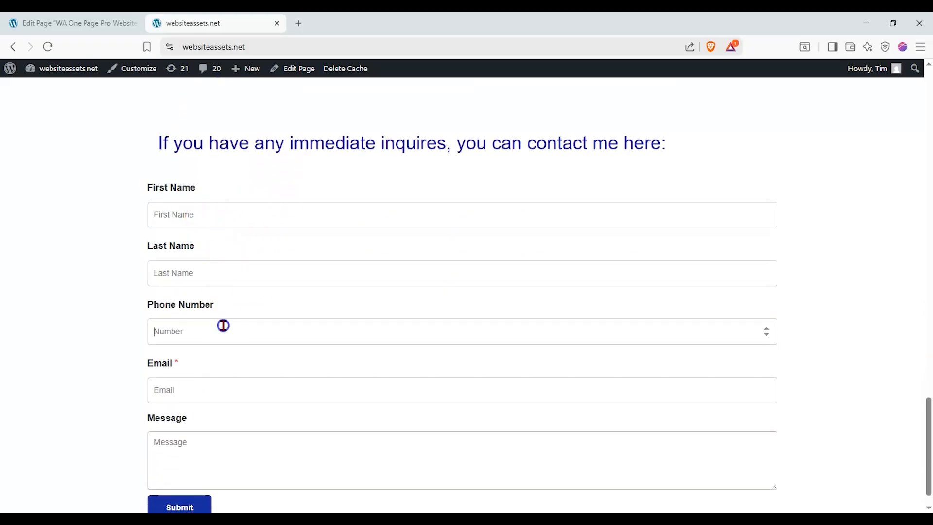
scroll(214, 364, "down", 1)
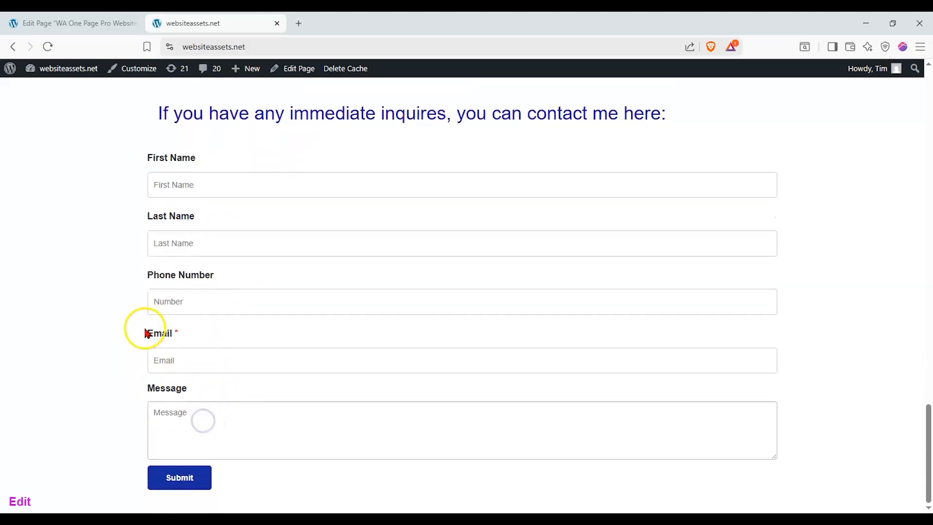
scroll(139, 329, "up", 2)
scroll(139, 329, "down", 2)
scroll(139, 333, "up", 3)
scroll(140, 337, "up", 2)
left_click_drag(283, 250, 169, 227)
left_click_drag(236, 186, 277, 212)
left_click(277, 212)
scroll(143, 263, "down", 5)
- Review the overall flow of the live homepage from the intro images to the contact form and back
scroll(143, 264, "up", 15)
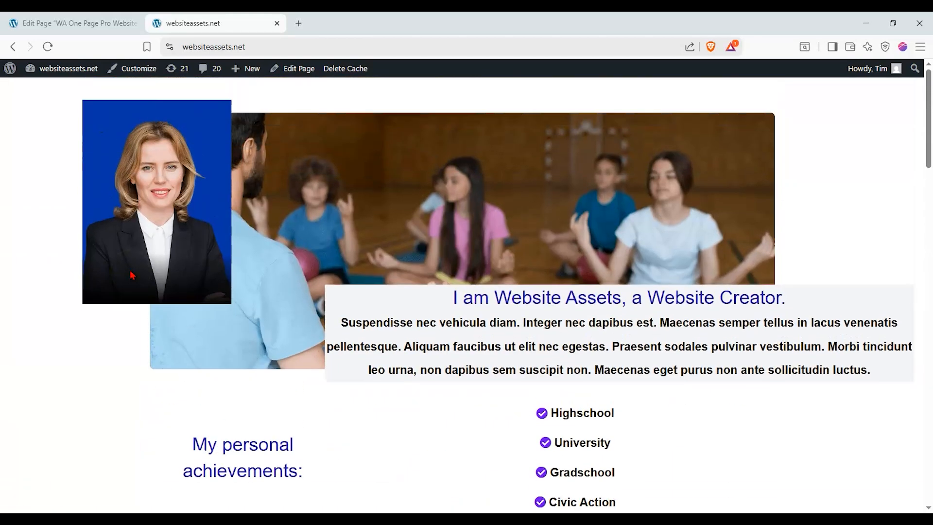
scroll(130, 271, "down", 15)
scroll(133, 276, "down", 13)
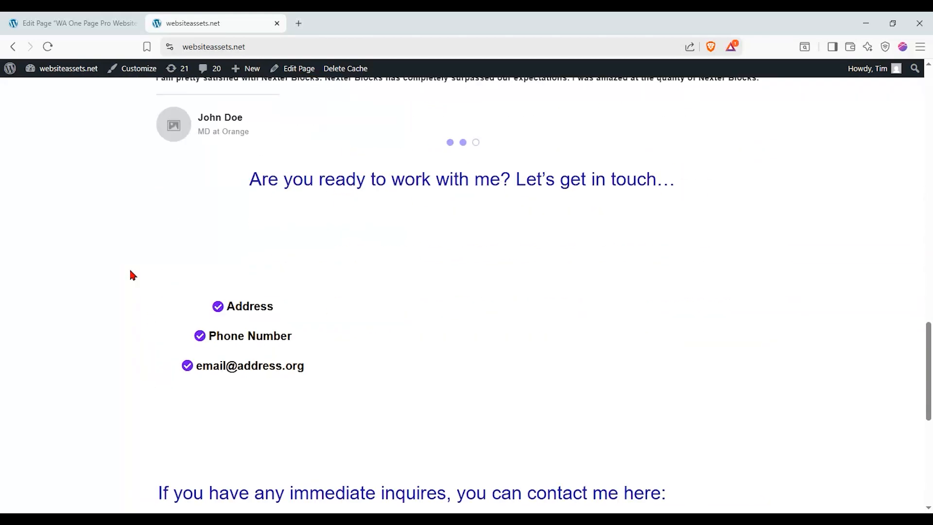
scroll(134, 274, "up", 7)
scroll(133, 268, "up", 15)
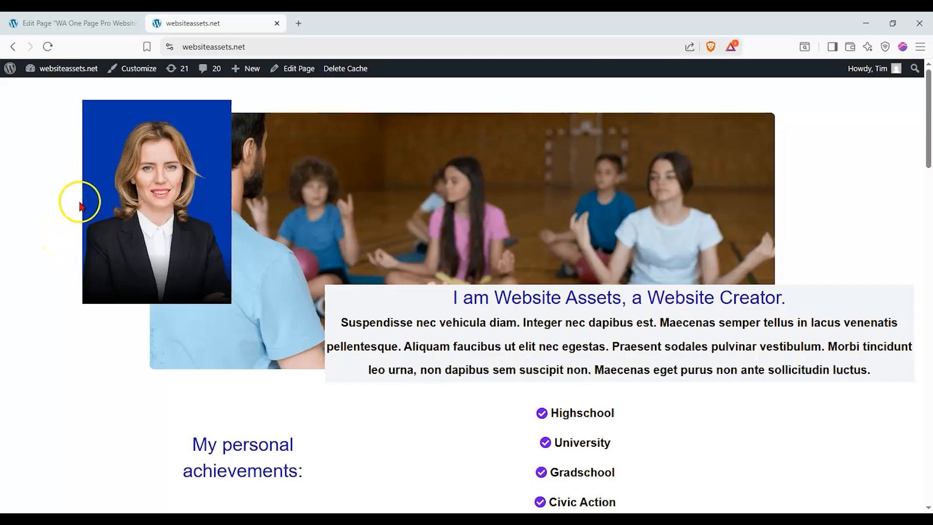
scroll(79, 202, "down", 5)
scroll(90, 190, "up", 4)
scroll(90, 181, "down", 15)
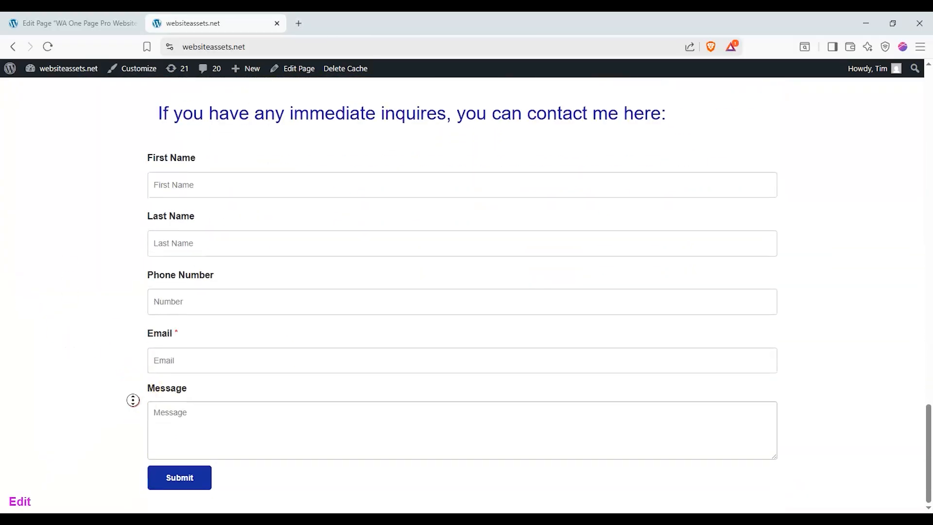
scroll(130, 370, "up", 20)
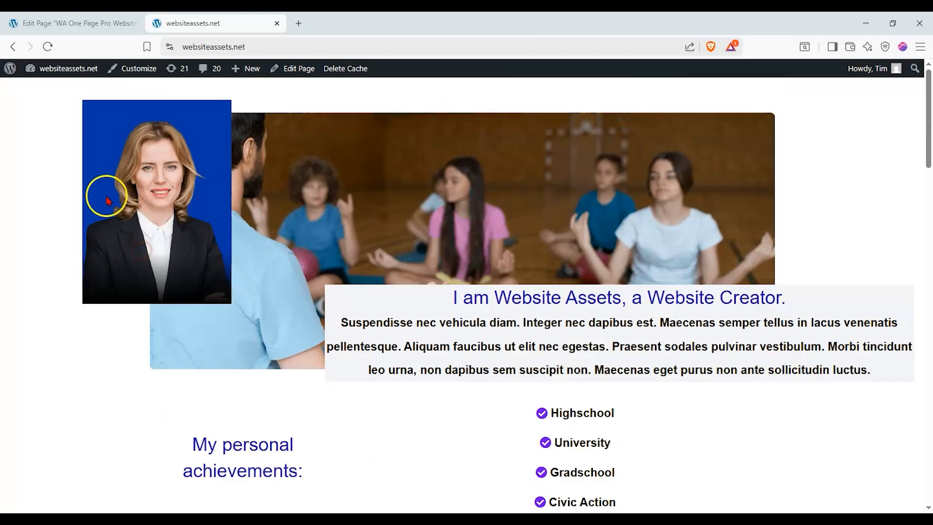
scroll(81, 191, "down", 10)
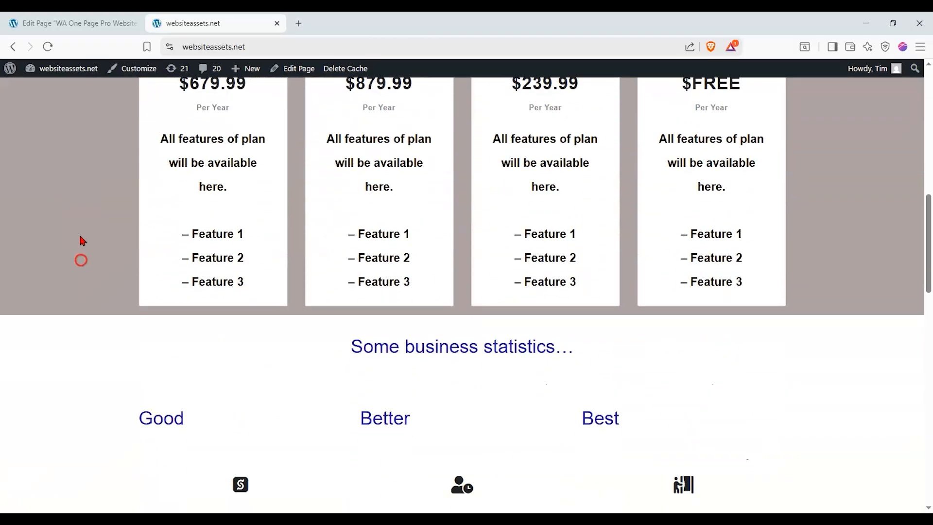
middle_click(82, 240)
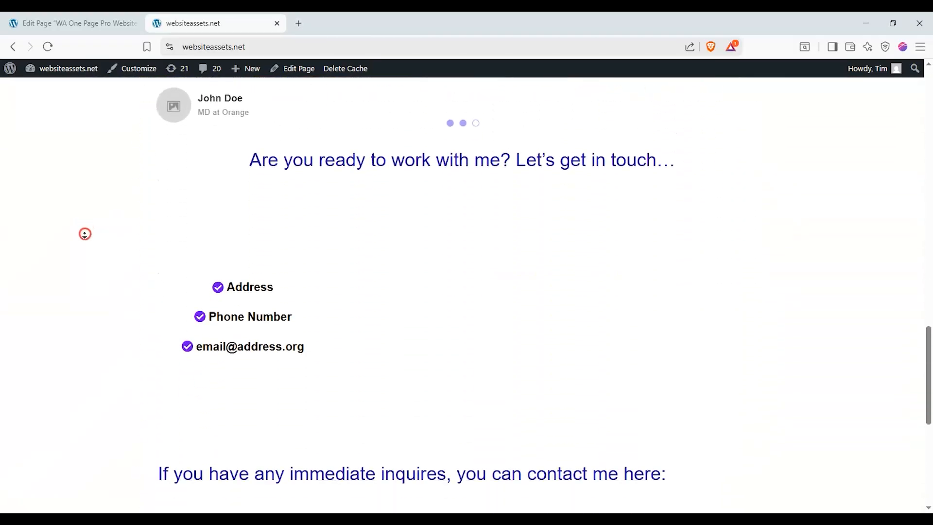
left_click(85, 233)
scroll(157, 192, "up", 2)
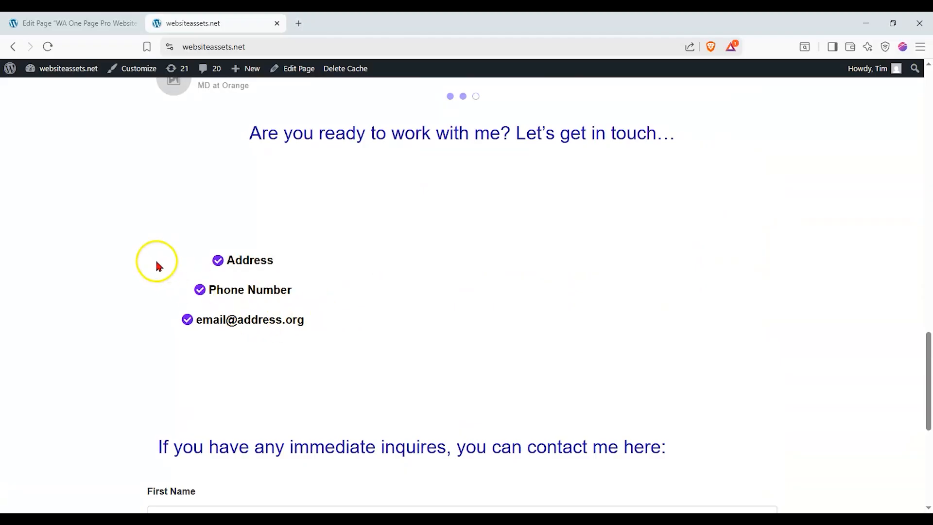
scroll(144, 260, "down", 7)
middle_click(117, 254)
left_click(124, 222)
scroll(92, 272, "up", 5)
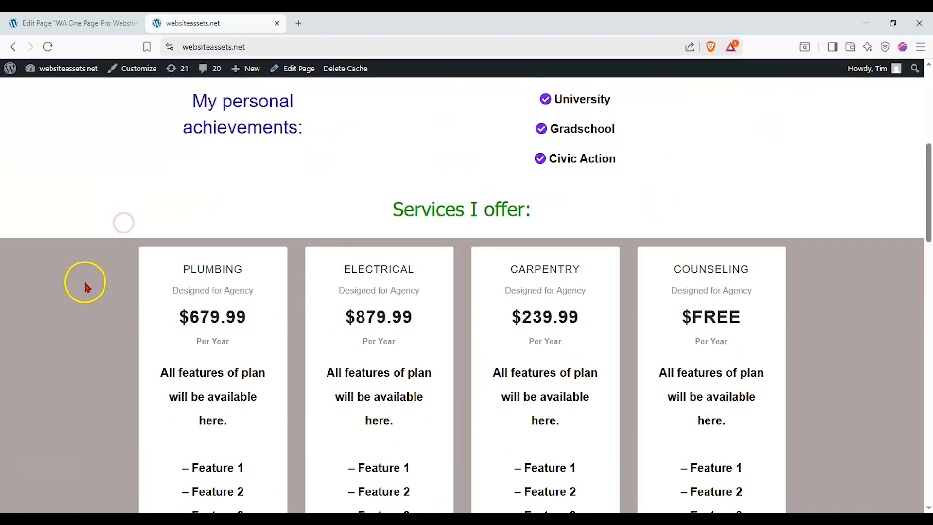
- Examine the live page's achievements, pricing cards, statistics counters and testimonials once more
scroll(84, 284, "up", 7)
scroll(77, 277, "down", 2)
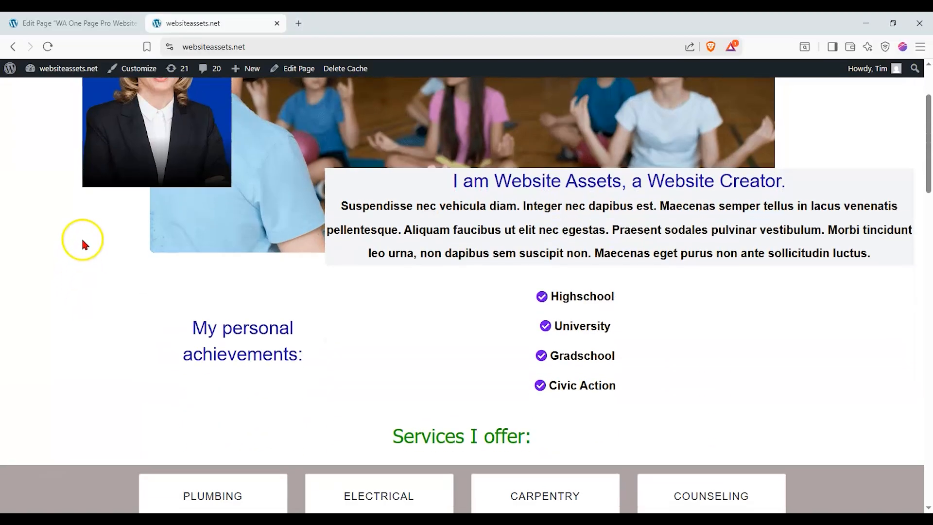
scroll(85, 240, "up", 1)
middle_click(98, 239)
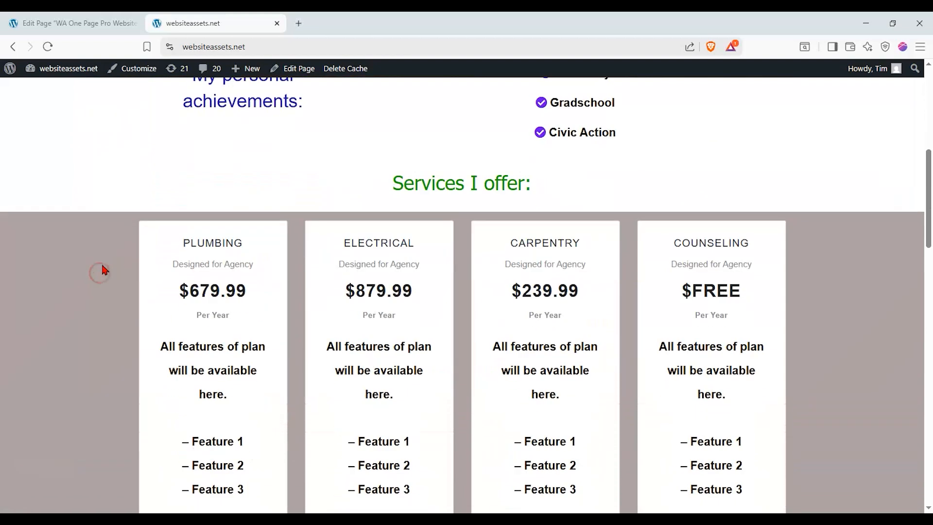
left_click(104, 257)
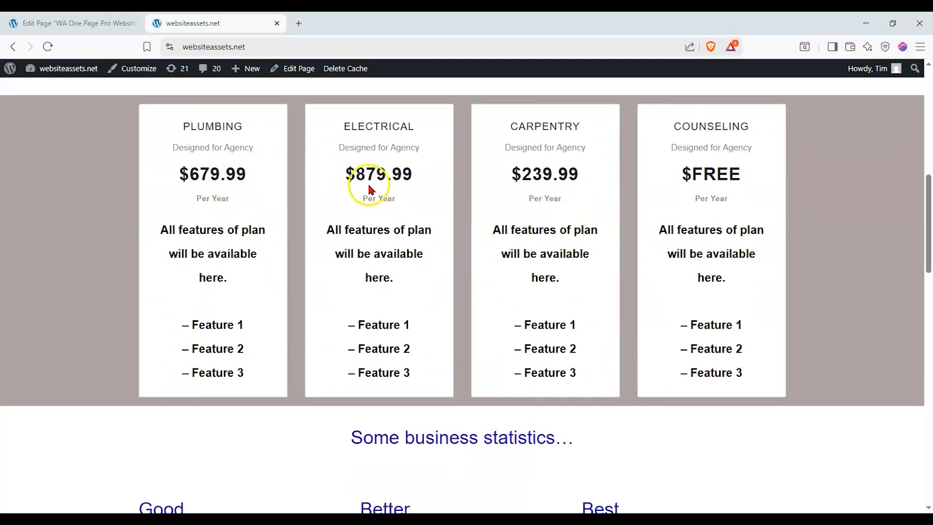
scroll(382, 189, "down", 1)
scroll(384, 192, "down", 1)
scroll(385, 197, "up", 3)
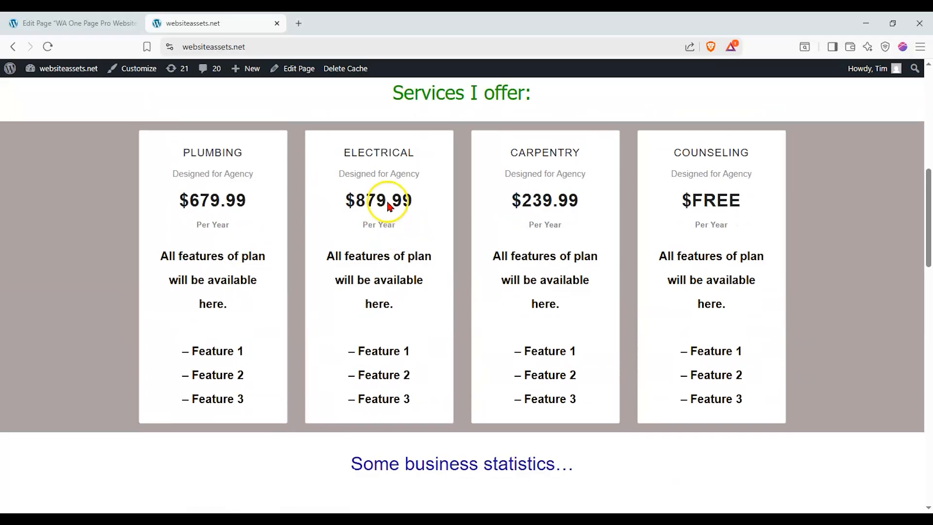
scroll(477, 221, "down", 8)
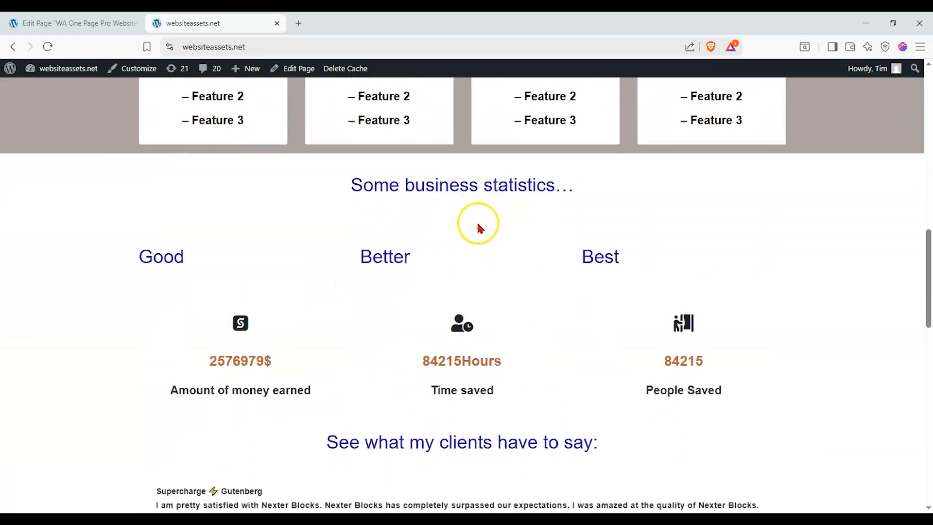
scroll(479, 221, "down", 3)
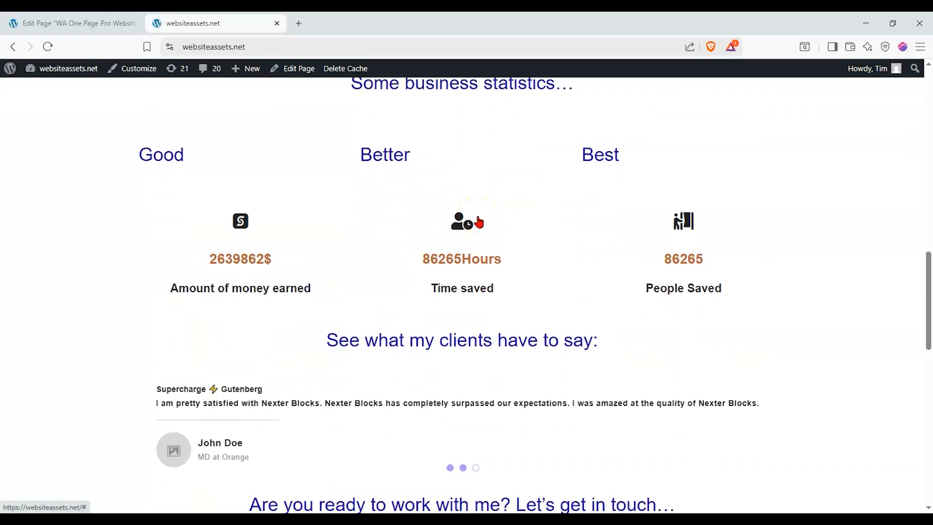
scroll(478, 219, "down", 10)
scroll(480, 220, "up", 6)
scroll(481, 221, "up", 20)
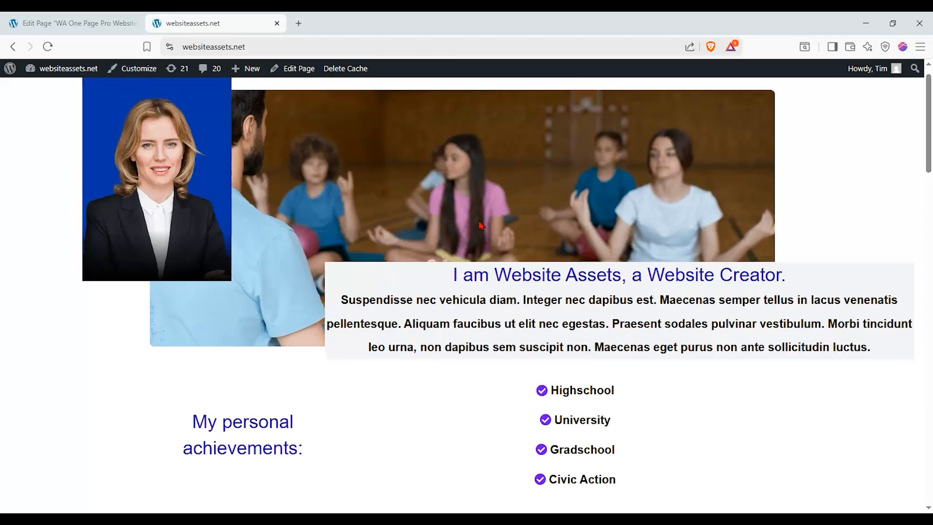
scroll(480, 224, "down", 7)
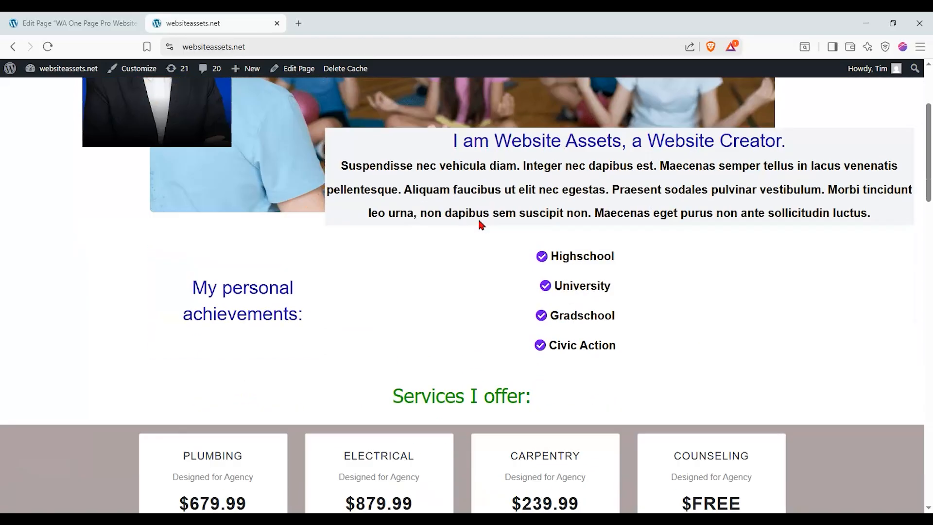
scroll(481, 224, "down", 9)
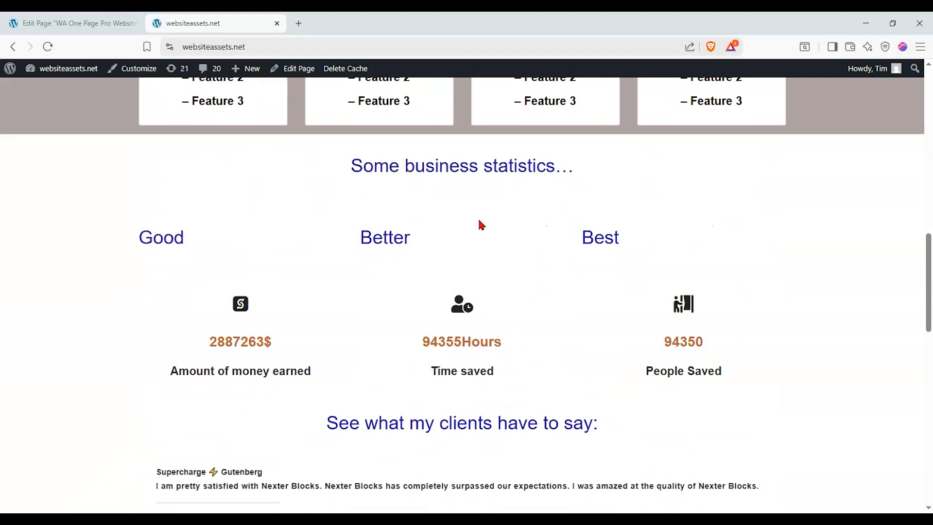
scroll(481, 225, "down", 3)
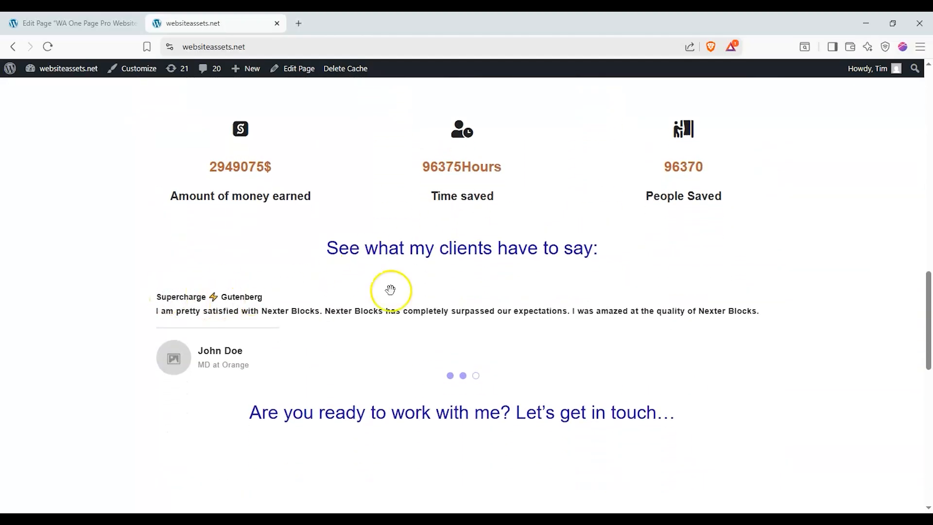
- Review the complete live homepage once more, from the testimonials and contact form back to the intro images, achievements and services
scroll(559, 312, "down", 7)
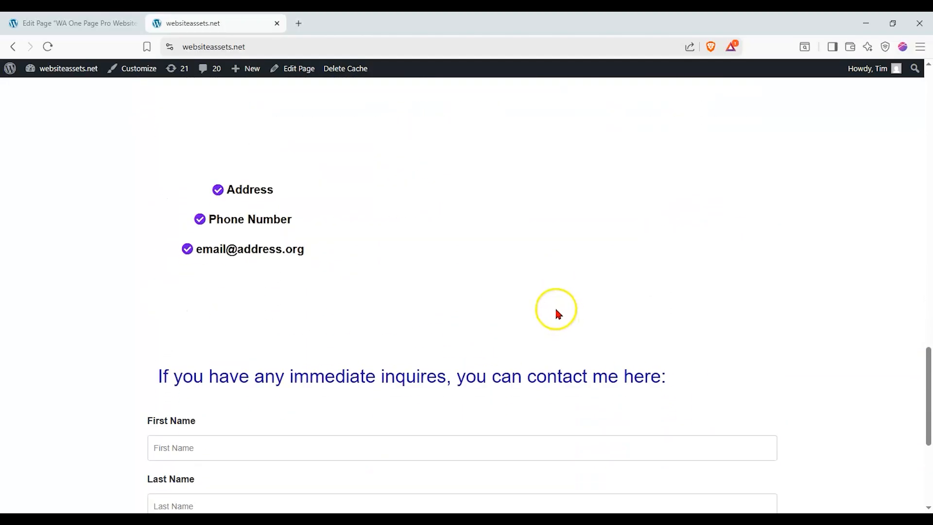
scroll(371, 217, "down", 2)
scroll(372, 218, "up", 20)
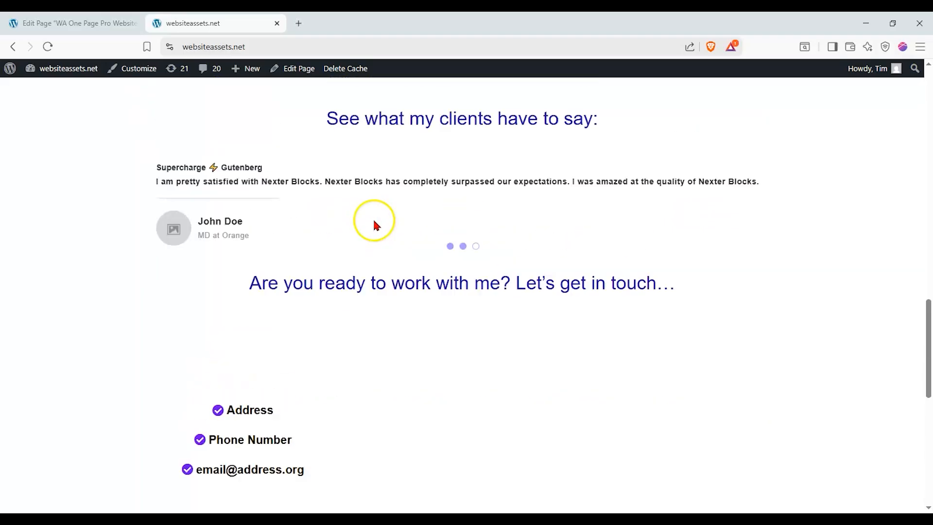
scroll(375, 228, "up", 5)
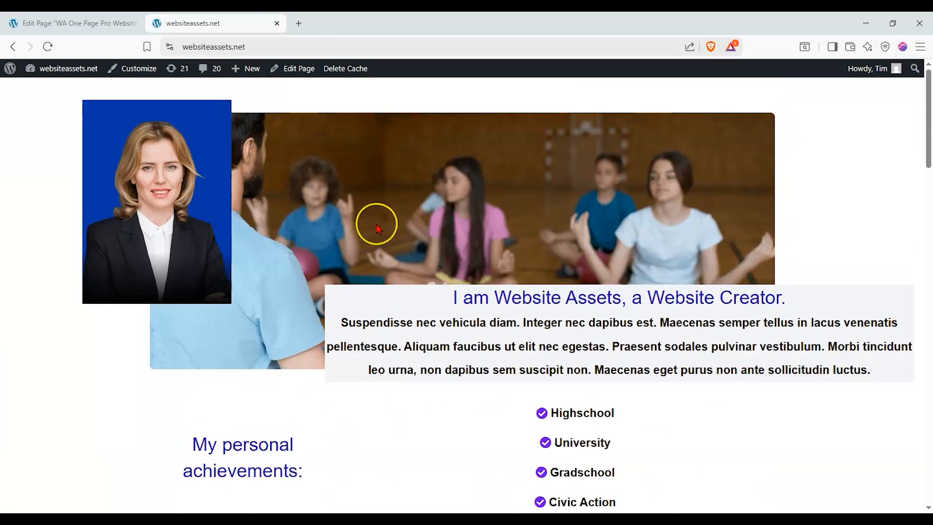
scroll(378, 226, "down", 20)
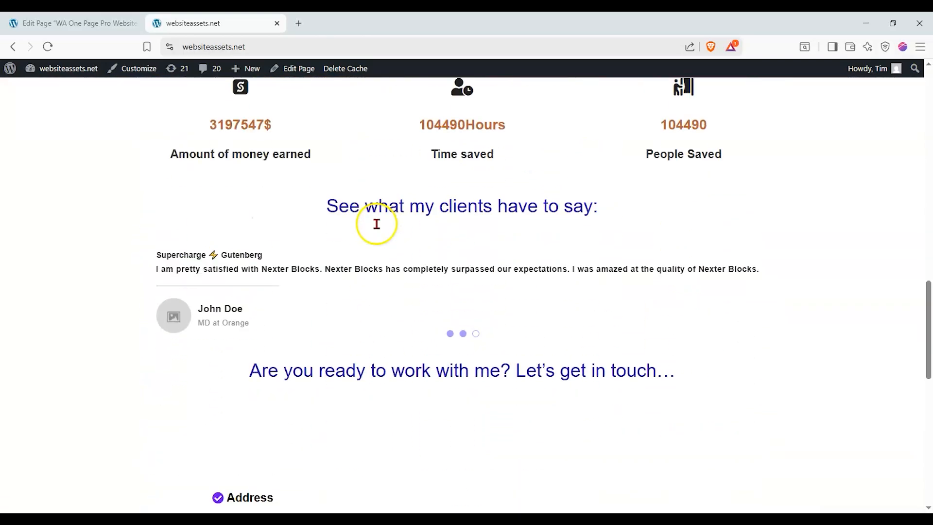
scroll(376, 224, "down", 12)
scroll(379, 227, "up", 4)
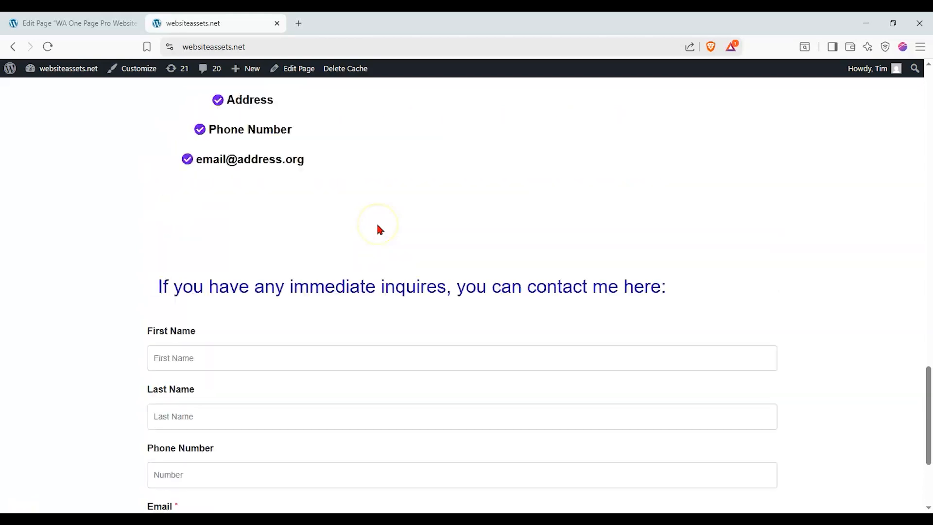
scroll(380, 229, "up", 20)
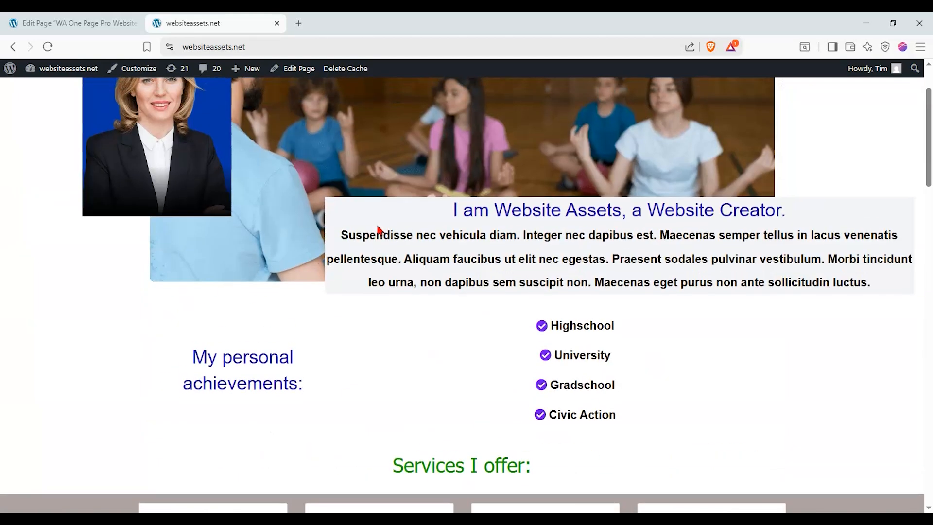
scroll(377, 227, "down", 20)
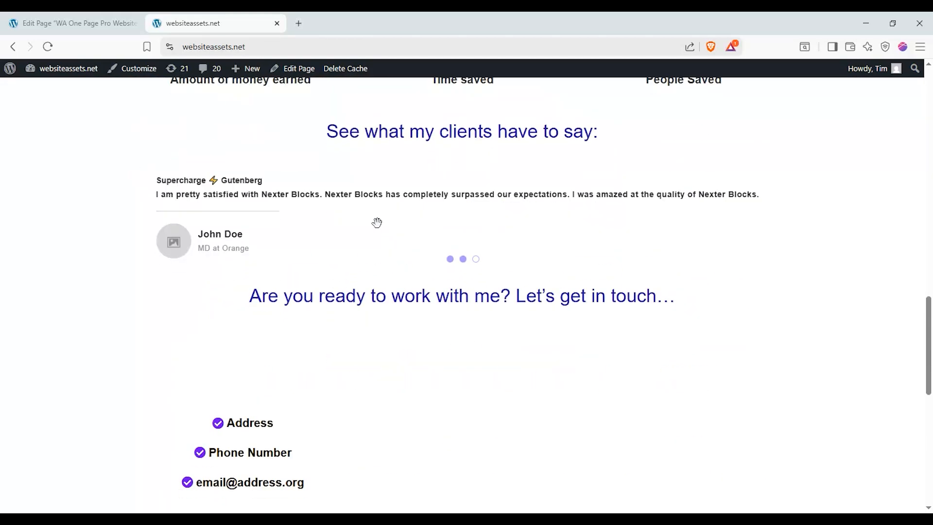
scroll(377, 222, "down", 8)
scroll(377, 224, "up", 20)
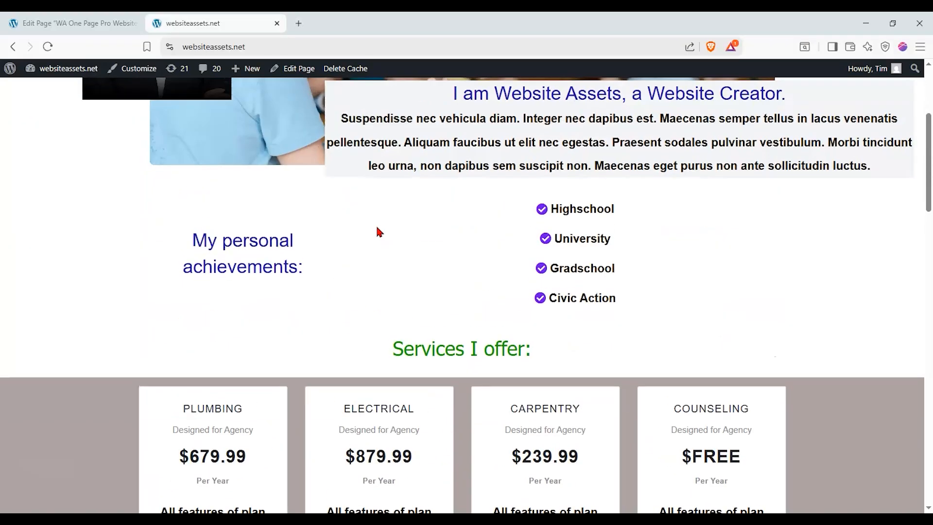
scroll(379, 229, "up", 3)
left_click(378, 228)
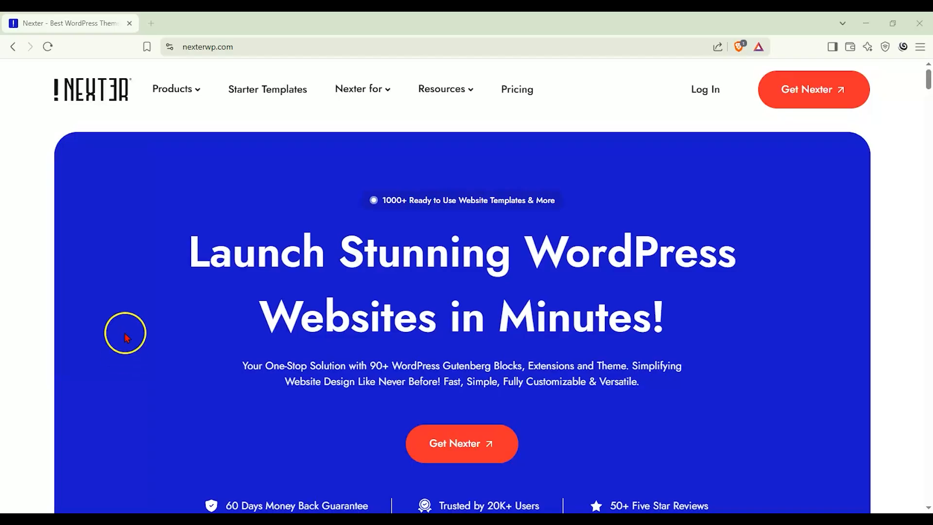
- Open the pricing page of the Nexter website and examine the Starter, Studio and Professional plans
left_click(502, 107)
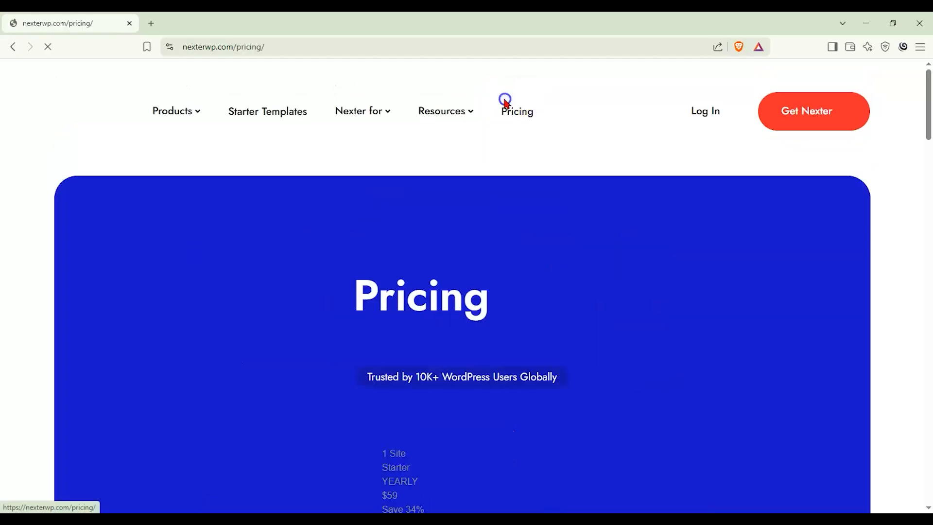
scroll(42, 217, "down", 3)
scroll(40, 222, "down", 1)
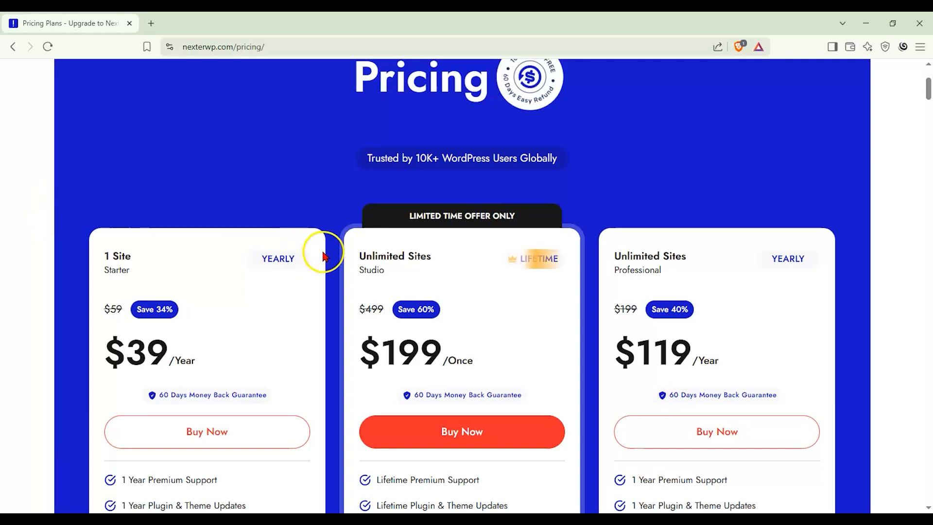
scroll(345, 247, "down", 1)
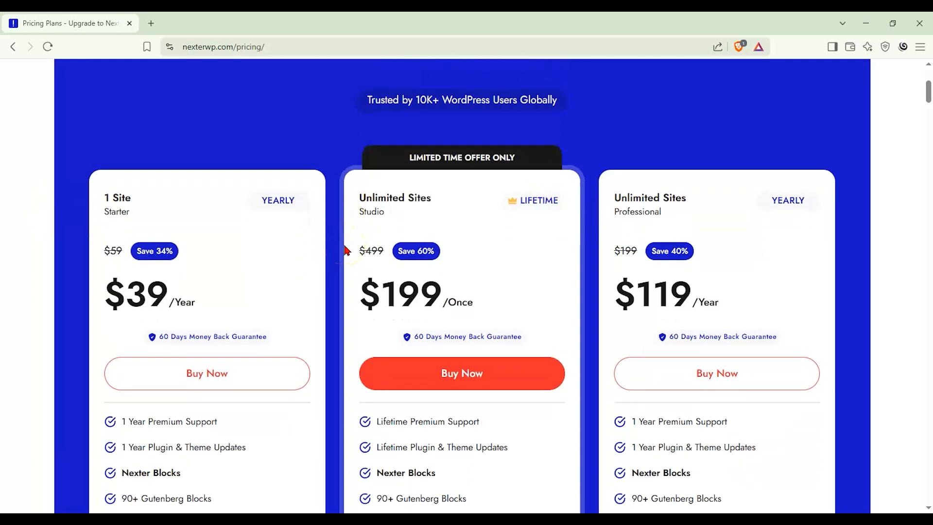